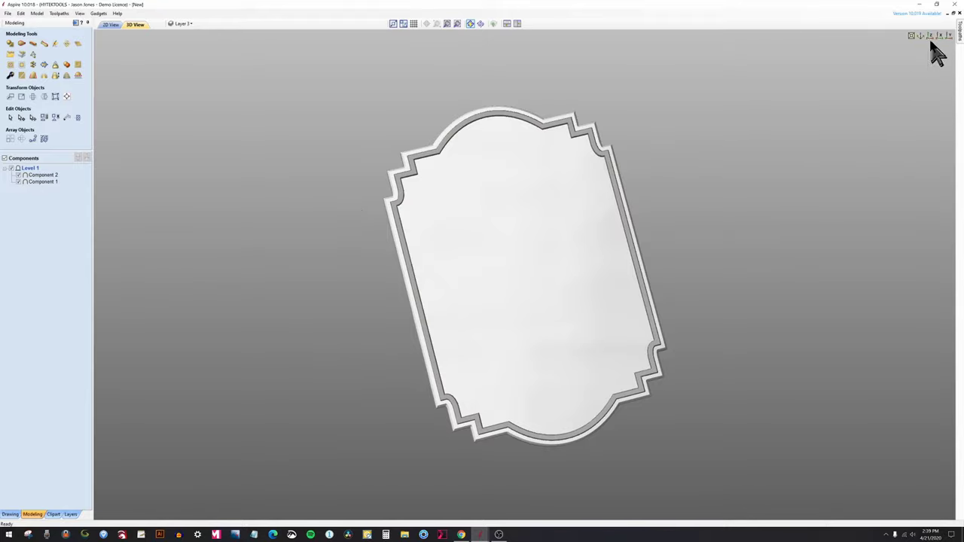
- Hide the Level 1 components and keep the toolpath commands docked beside the 2D view
{"action": "left_click", "coordinate": [931, 36]}
{"action": "left_click_drag", "start_coordinate": [668, 319], "coordinate": [533, 414]}
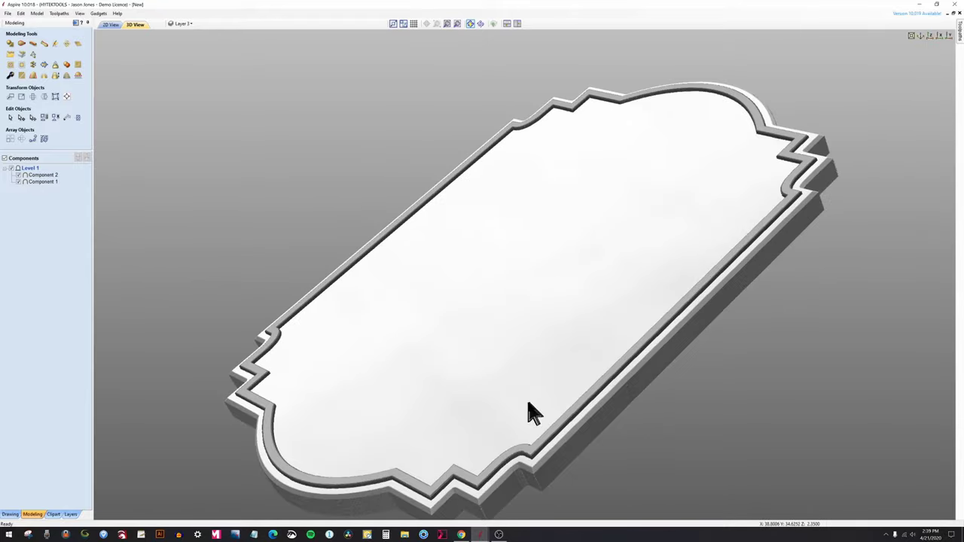
{"action": "scroll", "coordinate": [493, 309], "scroll_direction": "up", "scroll_amount": 3}
{"action": "left_click_drag", "start_coordinate": [493, 309], "coordinate": [550, 238]}
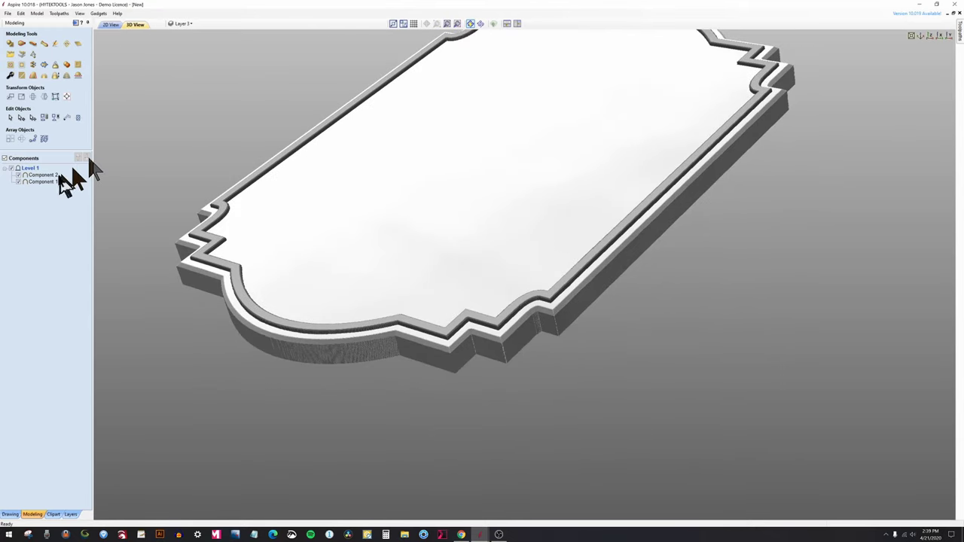
{"action": "left_click", "coordinate": [11, 168]}
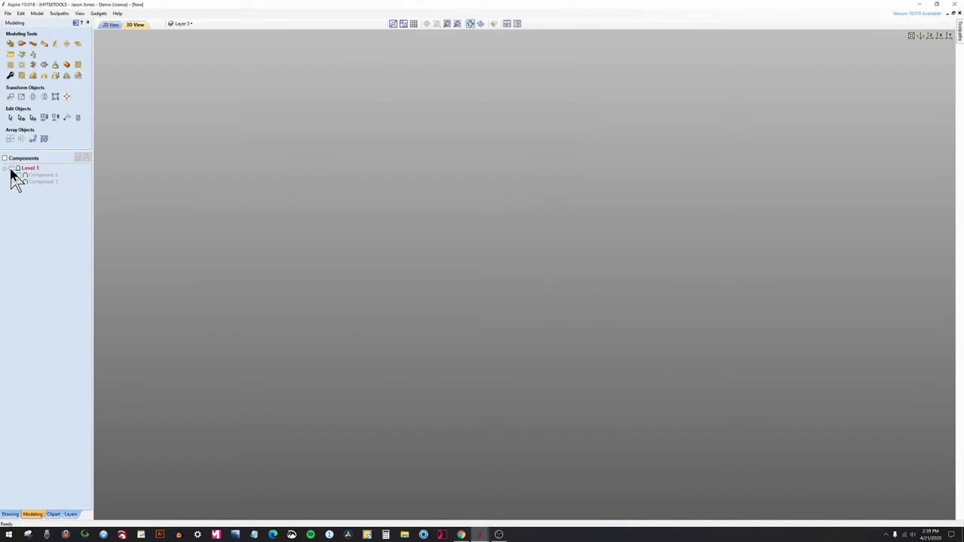
{"action": "mouse_move", "coordinate": [959, 45]}
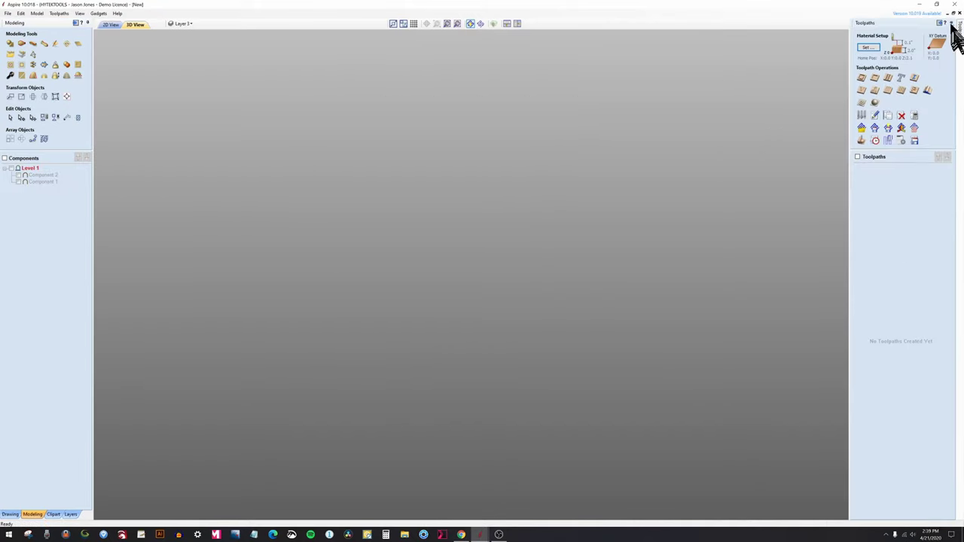
{"action": "left_click", "coordinate": [948, 23]}
{"action": "left_click", "coordinate": [111, 24]}
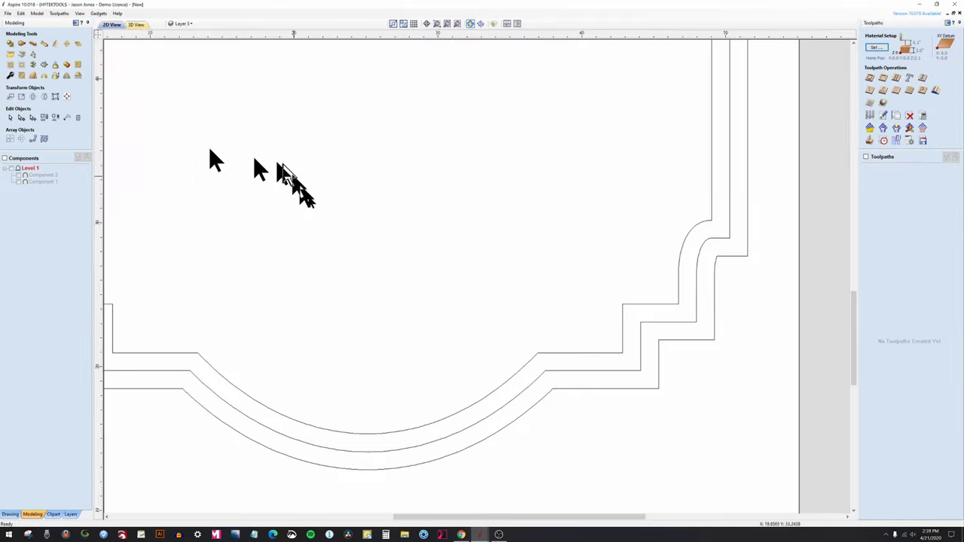
- Review the material setup and accept it with Z zero at the machine bed
{"action": "left_click", "coordinate": [519, 249]}
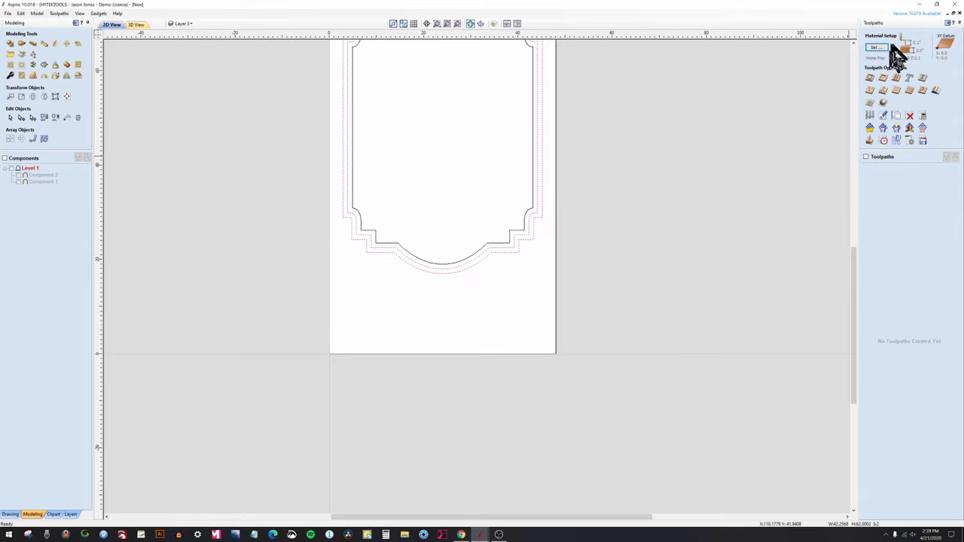
{"action": "left_click", "coordinate": [889, 48]}
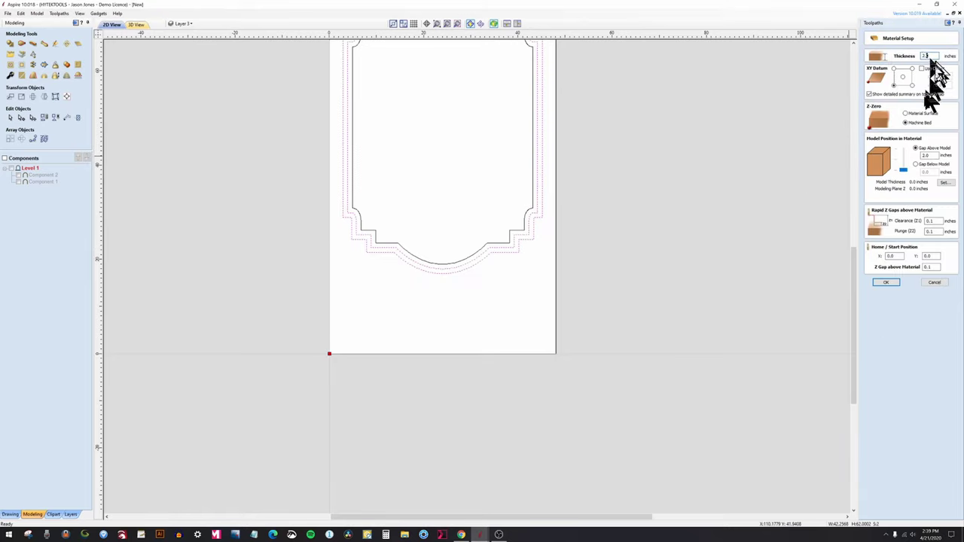
{"action": "left_click", "coordinate": [887, 283]}
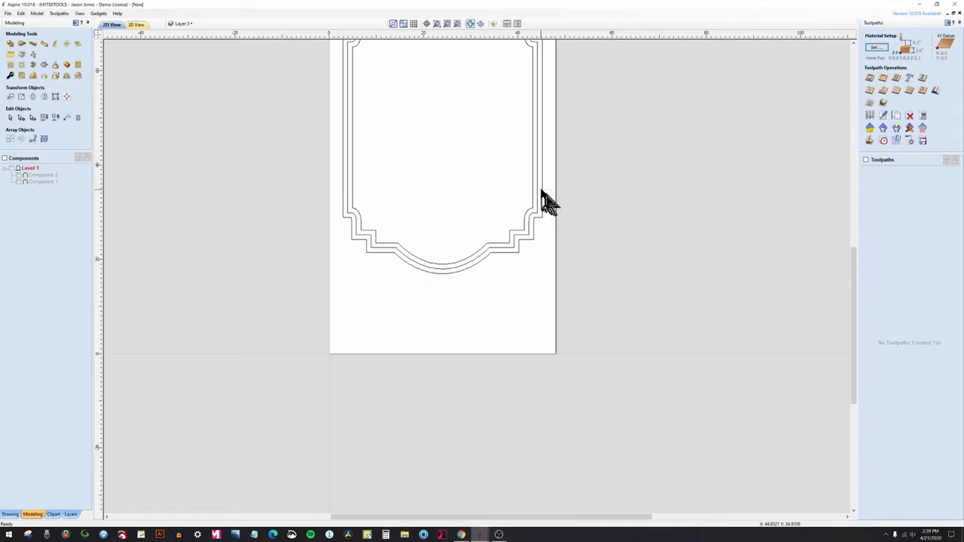
- Calculate a V-carve toolpath on the two inner outlines with the 120° 1 1/4" V-bit, start depth 0.0 and flat depth turned off
{"action": "left_click", "coordinate": [541, 197]}
{"action": "left_click", "coordinate": [529, 184]}
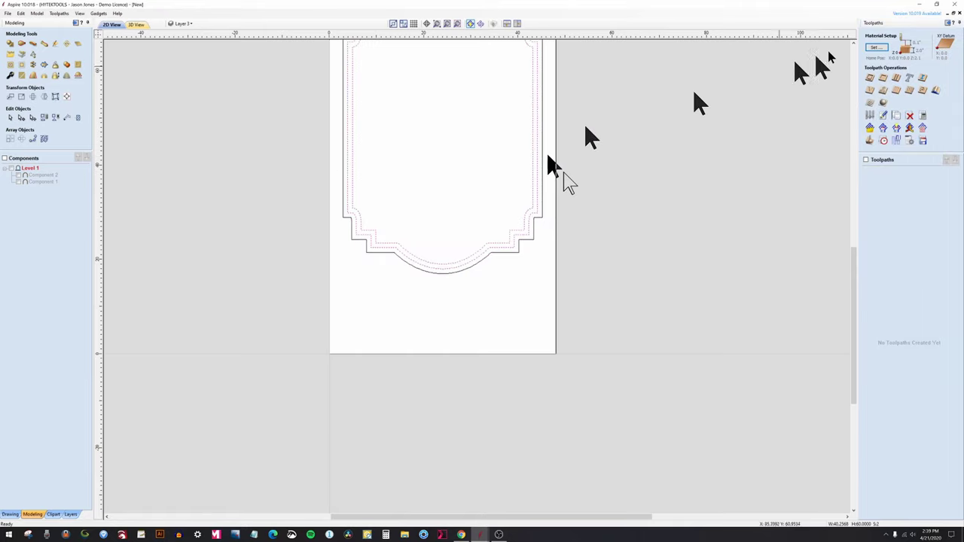
{"action": "left_click", "coordinate": [871, 90]}
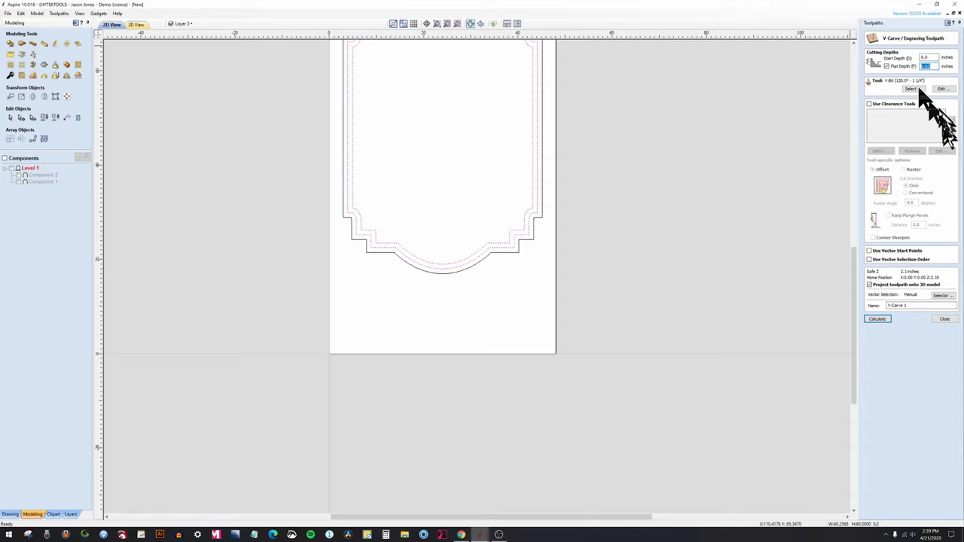
{"action": "left_click", "coordinate": [888, 319]}
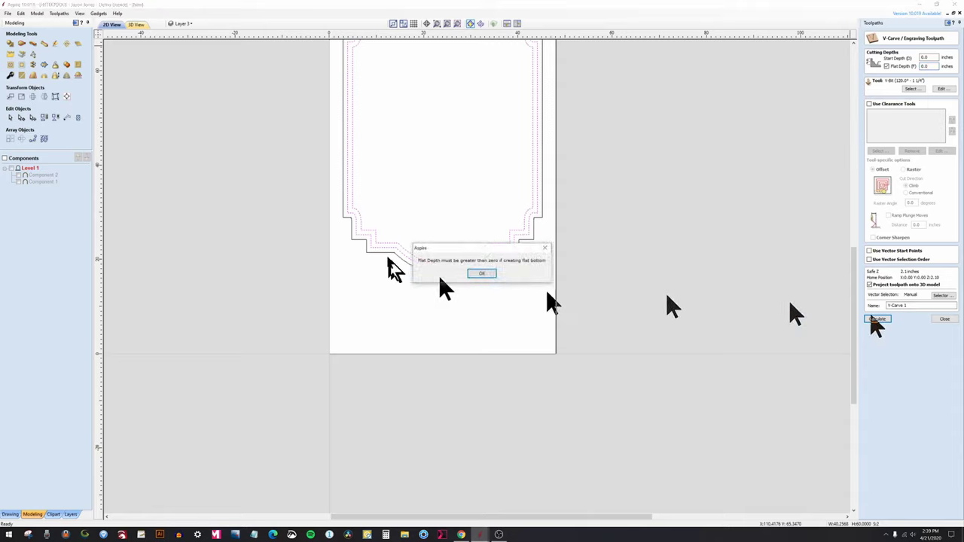
{"action": "left_click", "coordinate": [481, 274]}
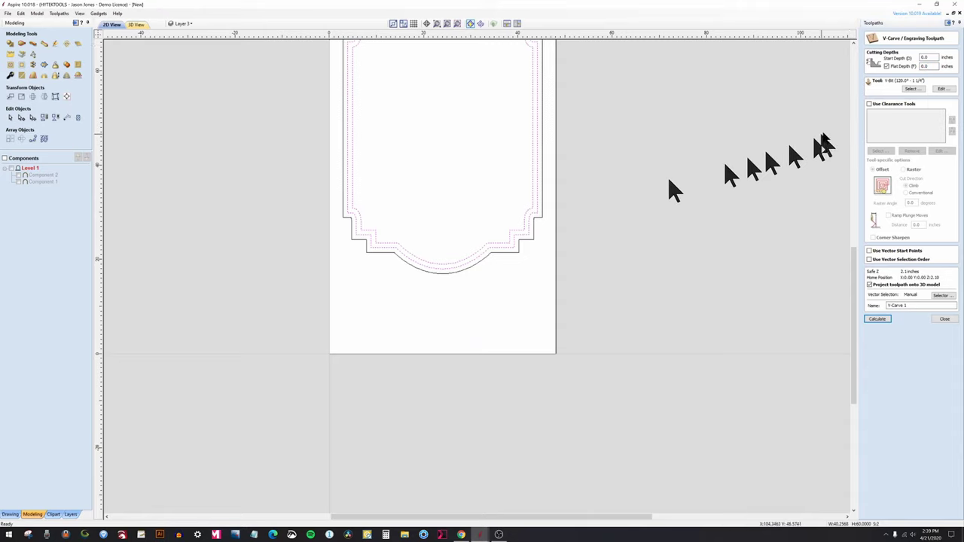
{"action": "left_click", "coordinate": [903, 66]}
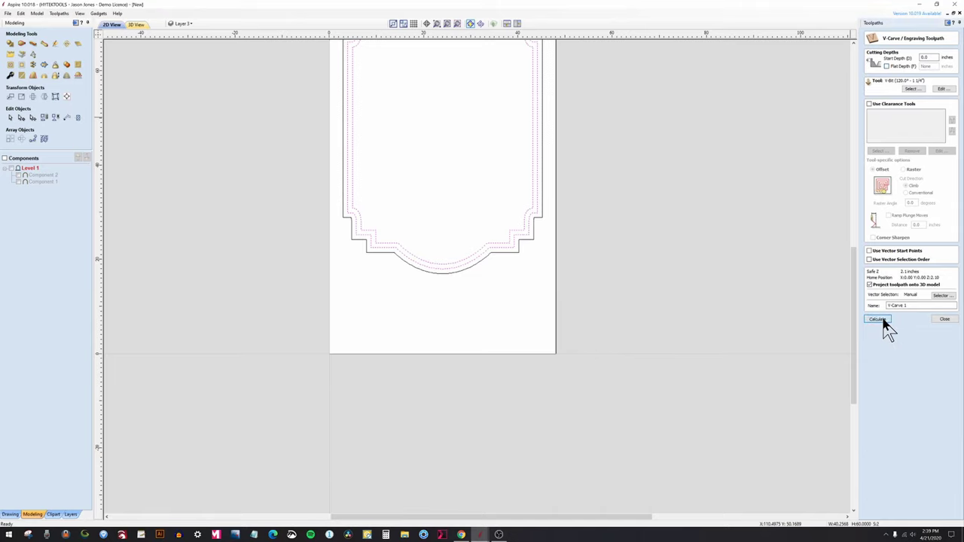
{"action": "left_click", "coordinate": [883, 321]}
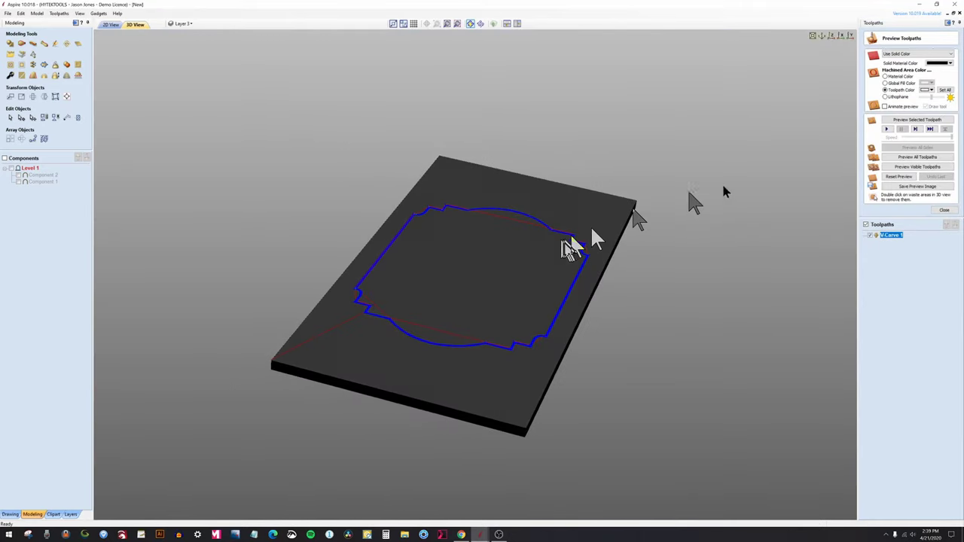
- Preview the V-carve toolpath on the block and change the solid material color to gray
{"action": "left_click", "coordinate": [919, 119]}
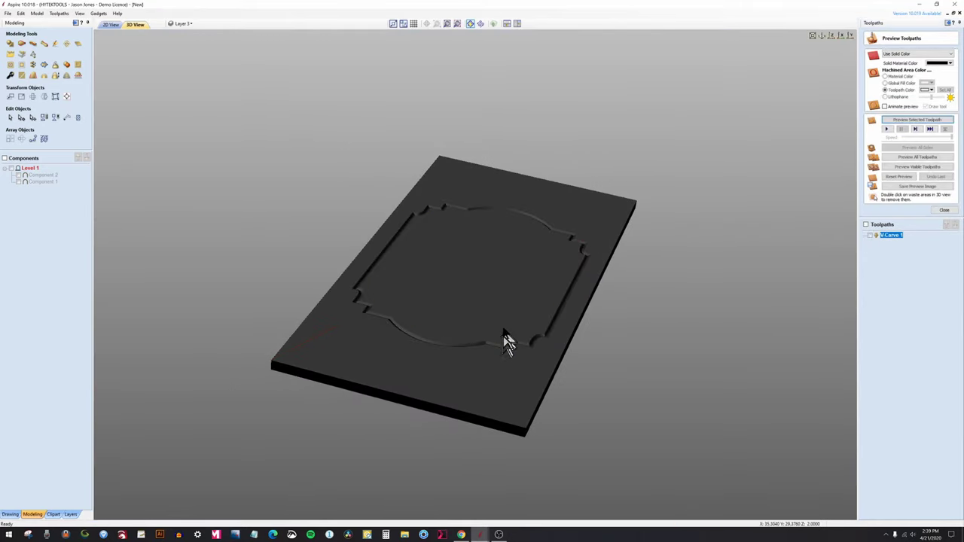
{"action": "left_click_drag", "start_coordinate": [506, 343], "coordinate": [566, 362]}
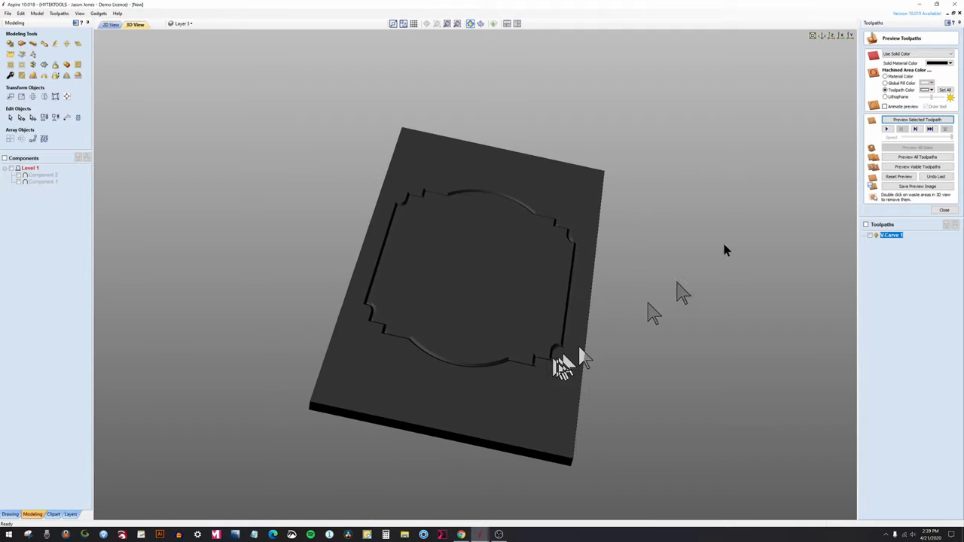
{"action": "left_click", "coordinate": [942, 64]}
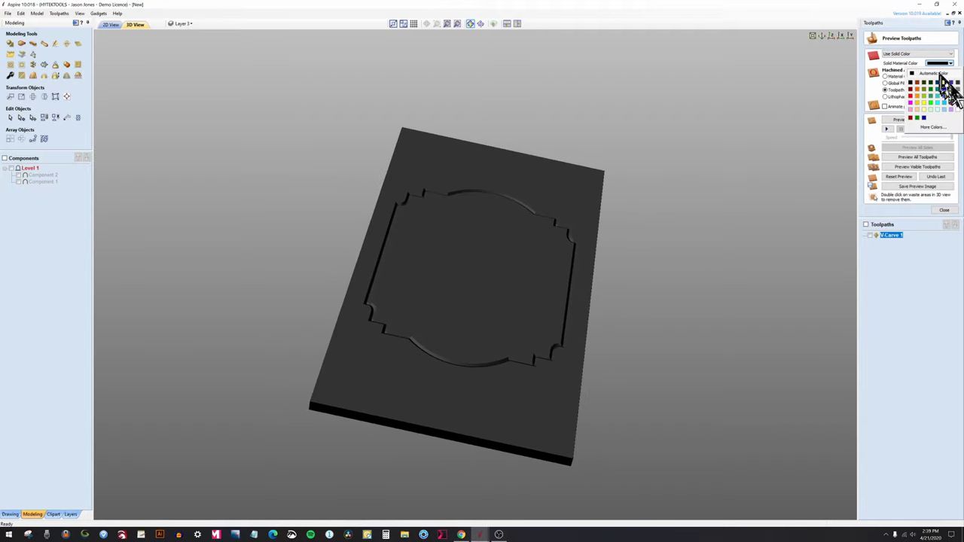
{"action": "left_click", "coordinate": [957, 90]}
{"action": "left_click_drag", "start_coordinate": [578, 198], "coordinate": [575, 269]}
{"action": "scroll", "coordinate": [574, 269], "scroll_direction": "up", "scroll_amount": 3}
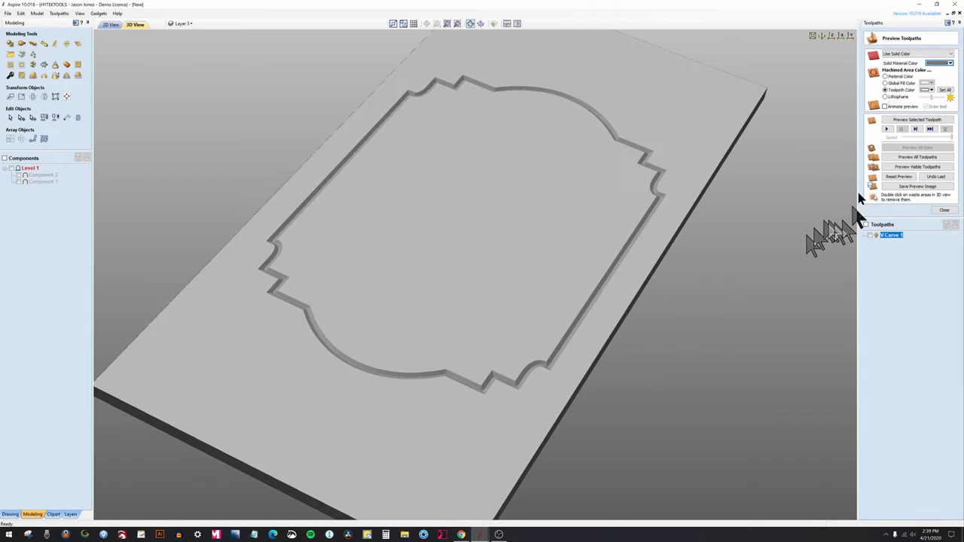
{"action": "left_click", "coordinate": [944, 209]}
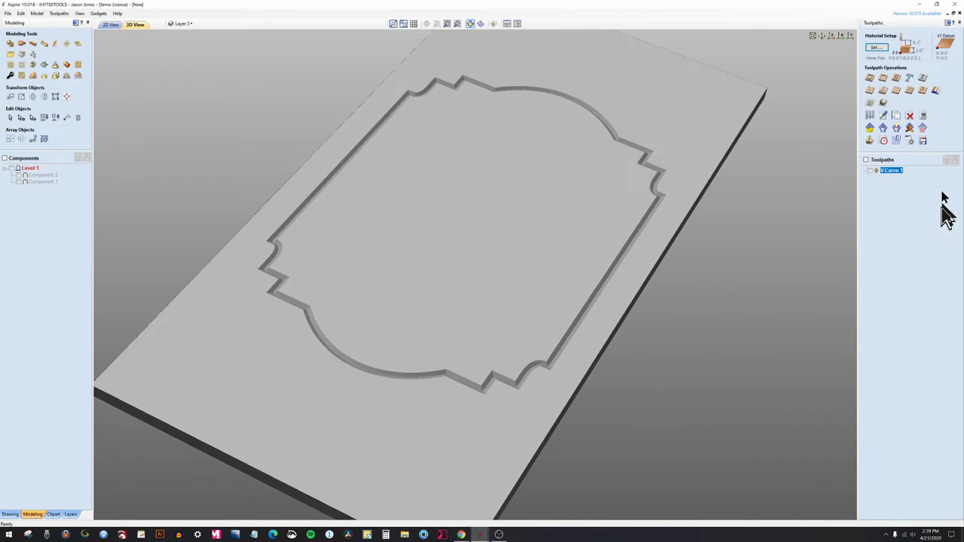
- Calculate an outside profile toolpath on the outermost outline with the 1/2" end mill and a 1.2 inch cut depth
{"action": "left_click", "coordinate": [111, 25]}
{"action": "left_click", "coordinate": [511, 263]}
{"action": "left_click", "coordinate": [507, 252]}
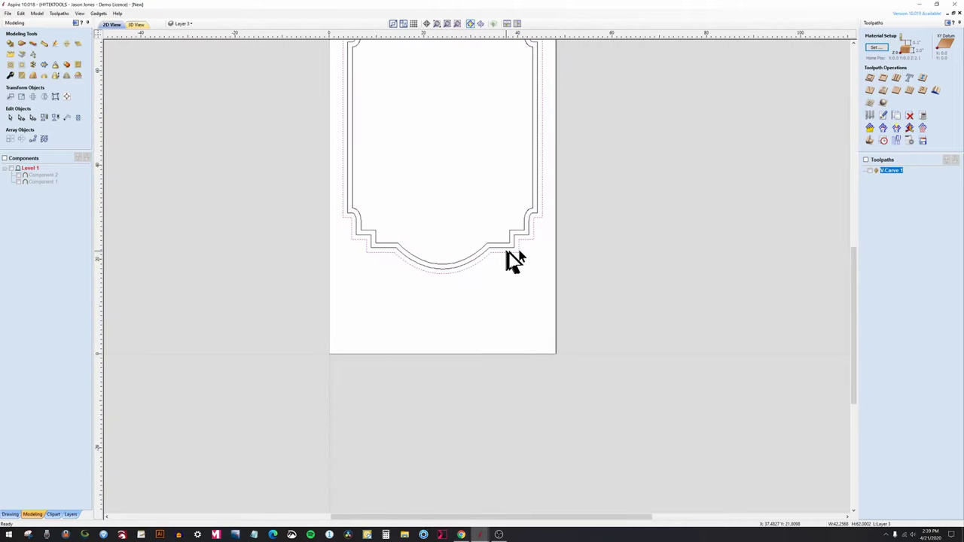
{"action": "left_click", "coordinate": [871, 78]}
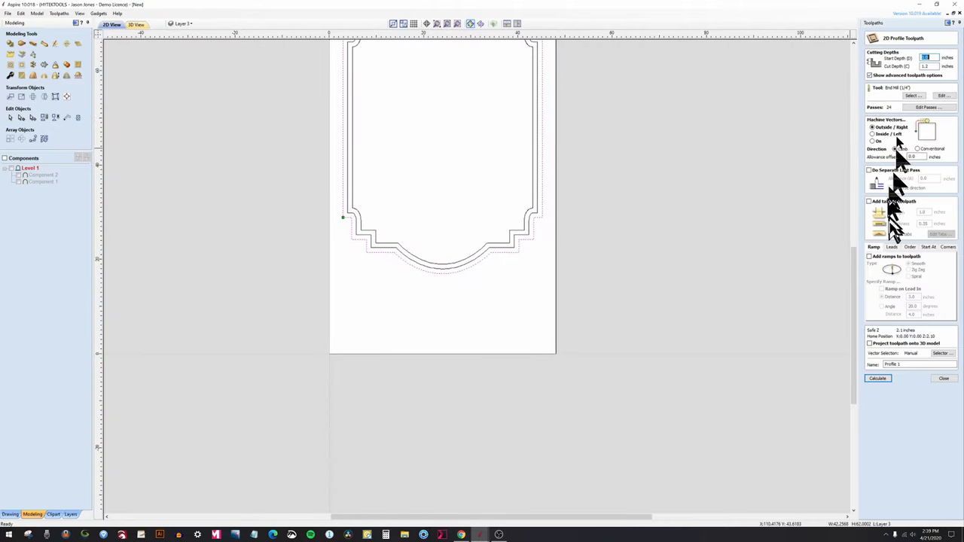
{"action": "left_click", "coordinate": [914, 97]}
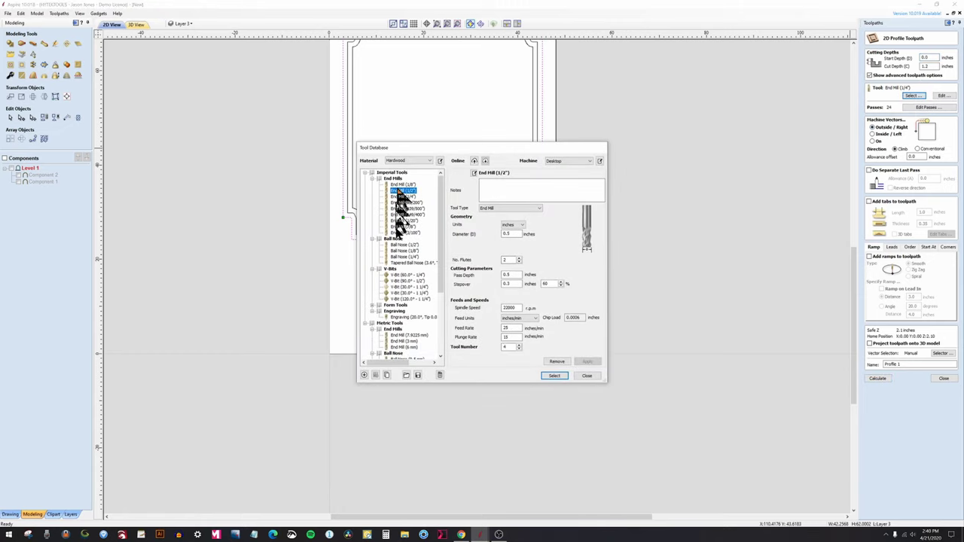
{"action": "left_click", "coordinate": [553, 376]}
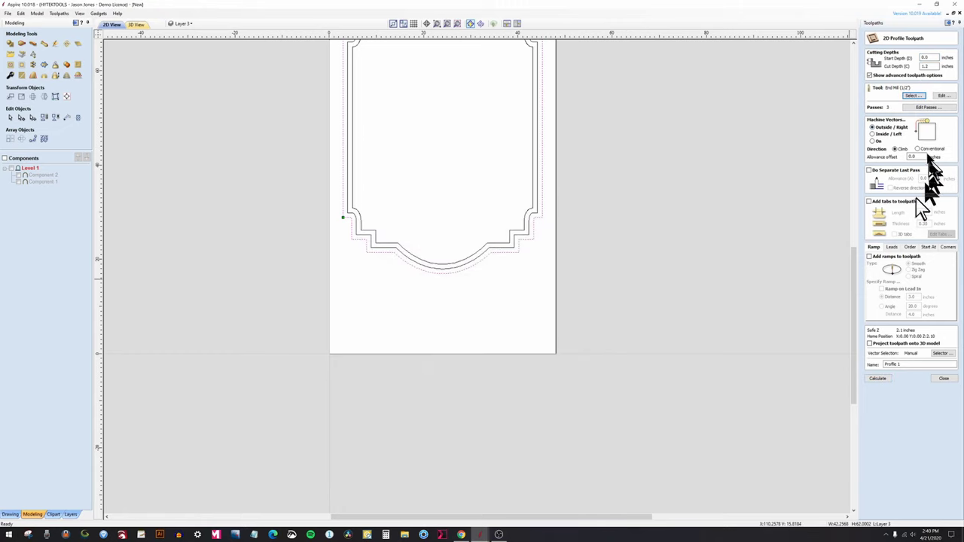
{"action": "left_click", "coordinate": [877, 379]}
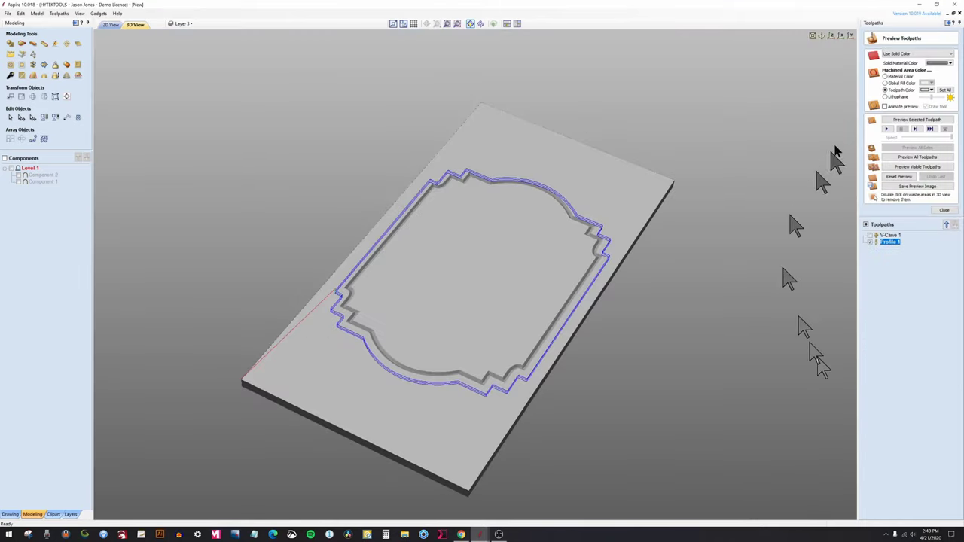
- Preview the Profile 1 toolpath and try to remove the waste material outside the outline
{"action": "left_click", "coordinate": [904, 122]}
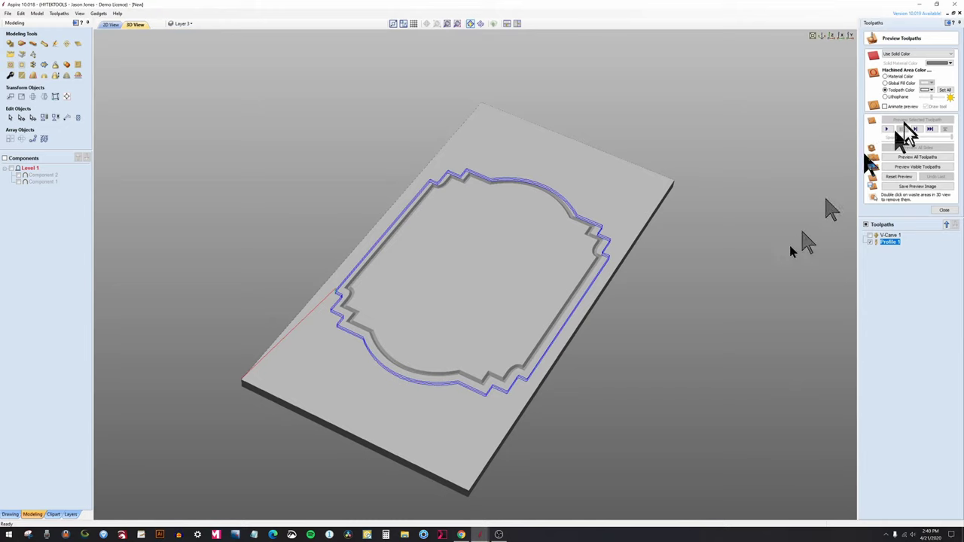
{"action": "double_click", "coordinate": [435, 422]}
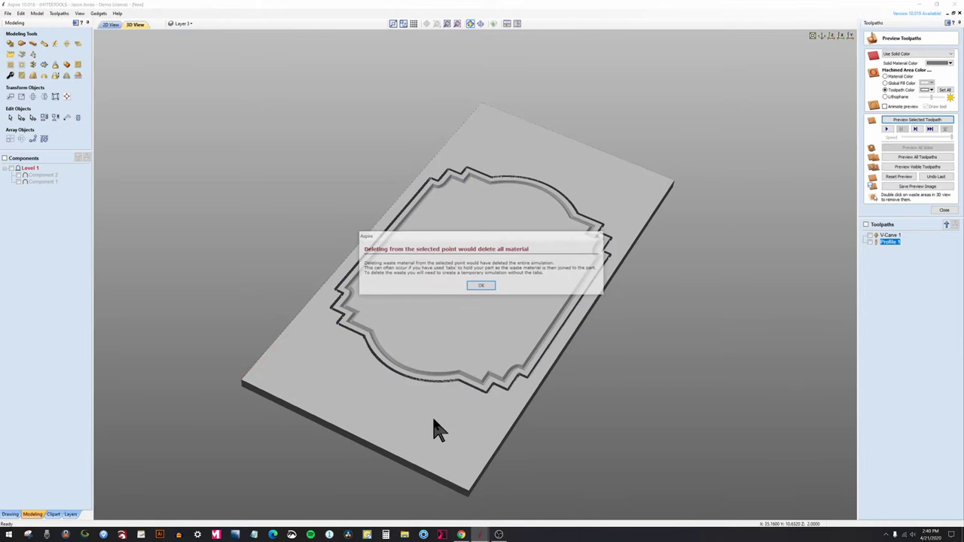
{"action": "left_click", "coordinate": [483, 287]}
{"action": "left_click_drag", "start_coordinate": [613, 282], "coordinate": [608, 237]}
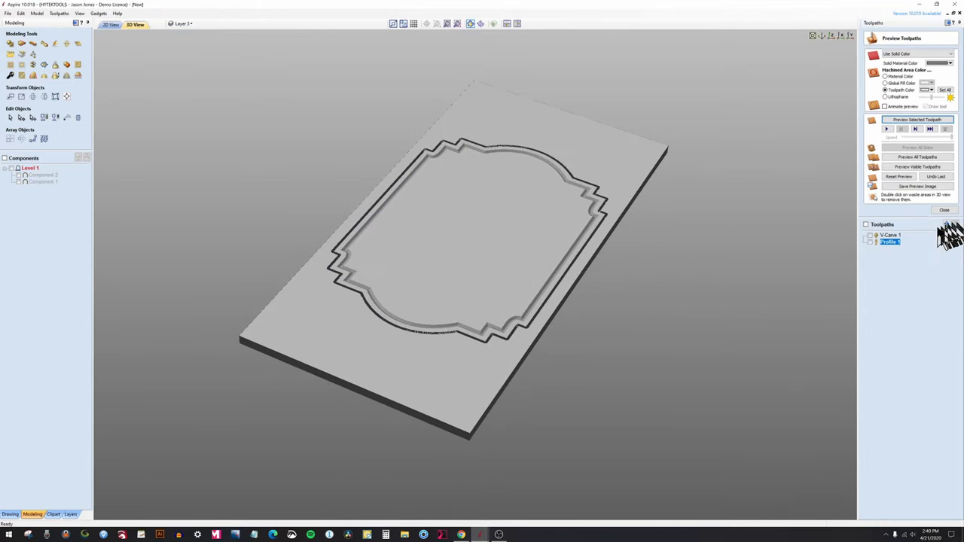
- Increase the Profile 1 cut depth to go through the full material and recalculate the toolpath
{"action": "double_click", "coordinate": [898, 242]}
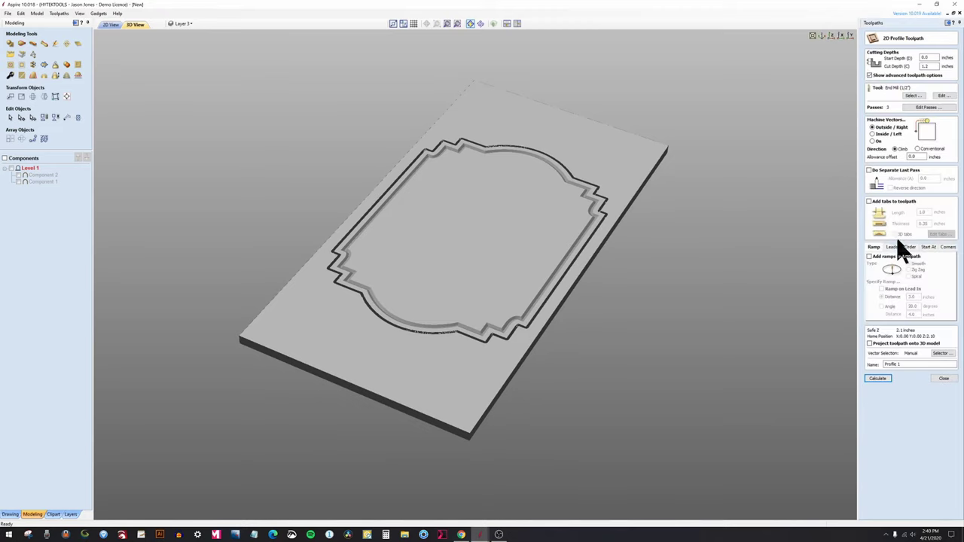
{"action": "double_click", "coordinate": [933, 67]}
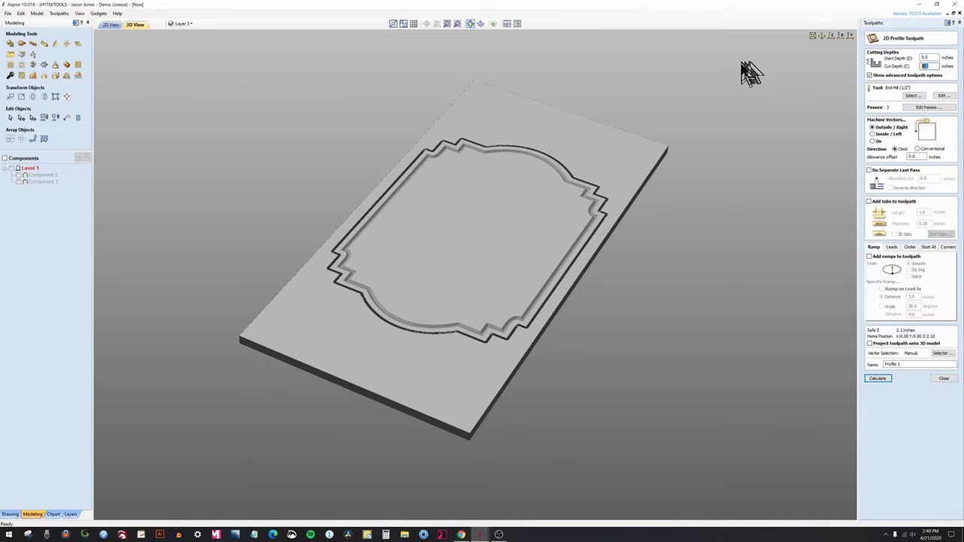
{"action": "left_click", "coordinate": [874, 379]}
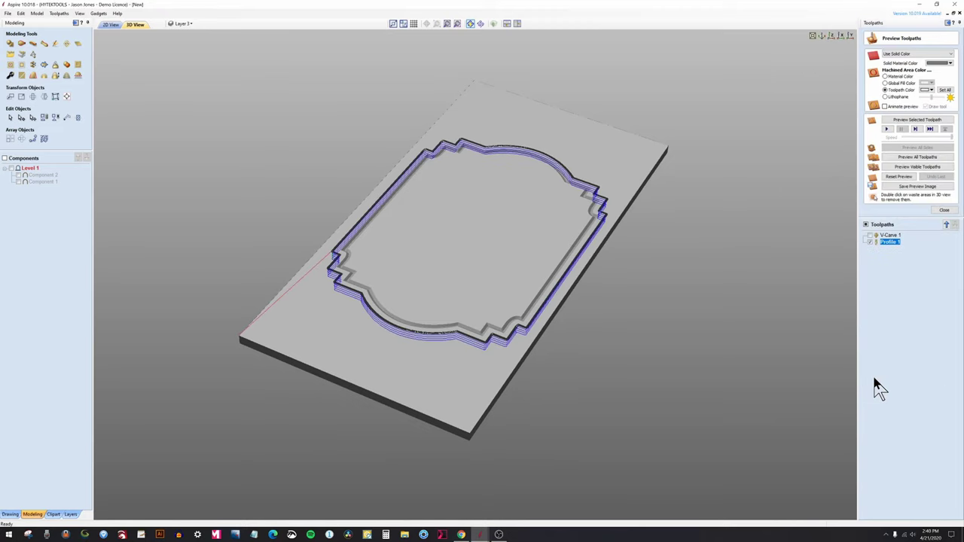
- Preview the recalculated profile toolpath and remove the waste material around the sign
{"action": "left_click", "coordinate": [915, 120]}
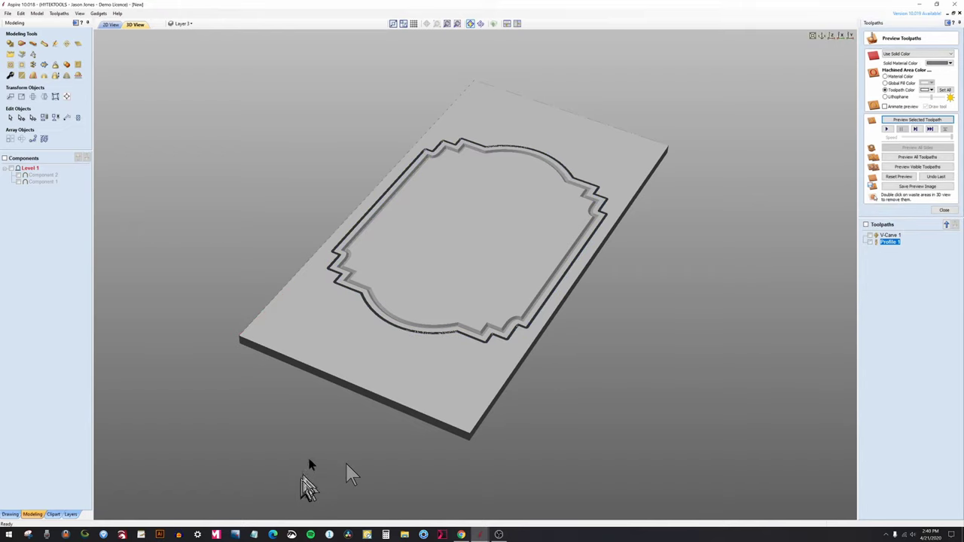
{"action": "left_click_drag", "start_coordinate": [420, 368], "coordinate": [399, 355]}
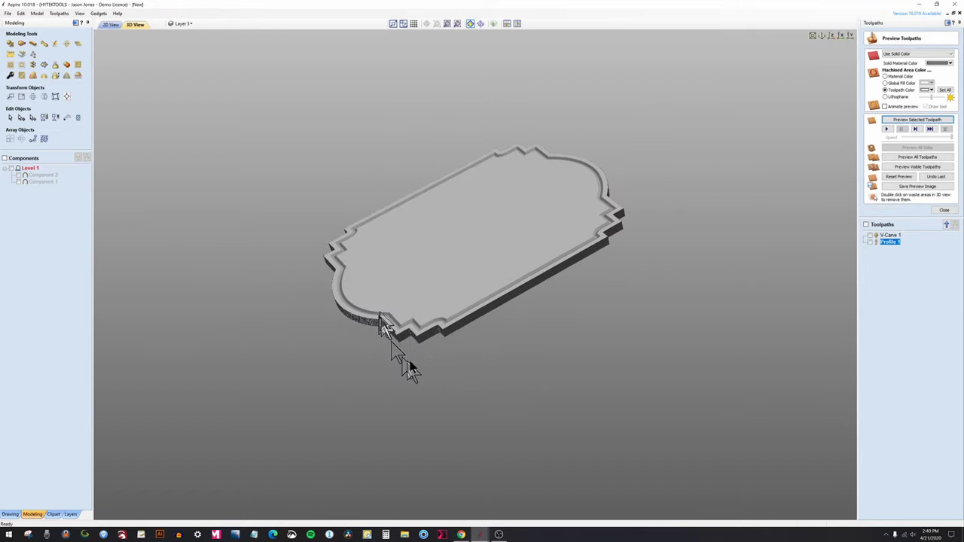
{"action": "scroll", "coordinate": [431, 367], "scroll_direction": "up", "scroll_amount": 3}
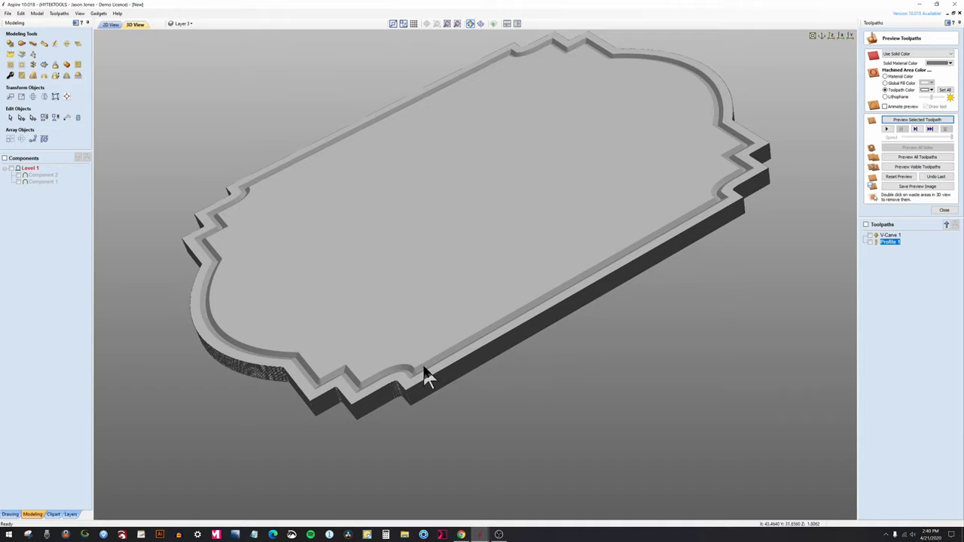
{"action": "left_click_drag", "start_coordinate": [465, 384], "coordinate": [516, 279]}
- Try to delete the material inside the sign's border from the preview
{"action": "double_click", "coordinate": [520, 282]}
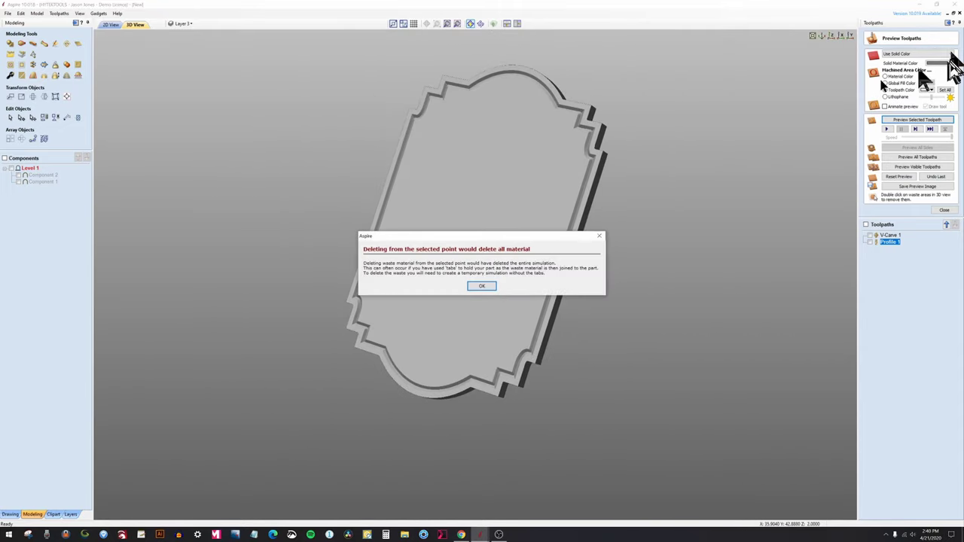
{"action": "left_click", "coordinate": [482, 287]}
{"action": "left_click_drag", "start_coordinate": [581, 233], "coordinate": [641, 194]}
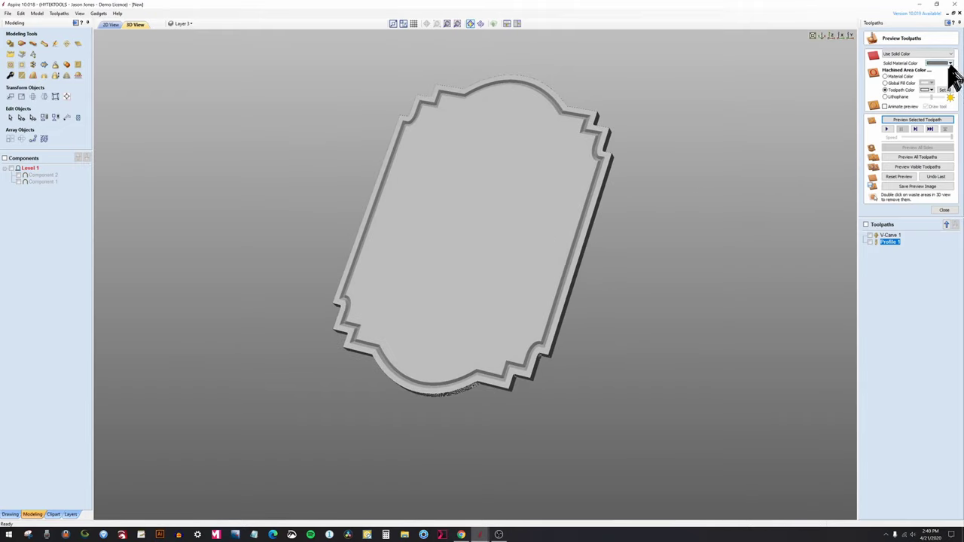
- Set the preview's solid material color to dark gray and the V-Carve 1 toolpath color to black
{"action": "left_click", "coordinate": [951, 63]}
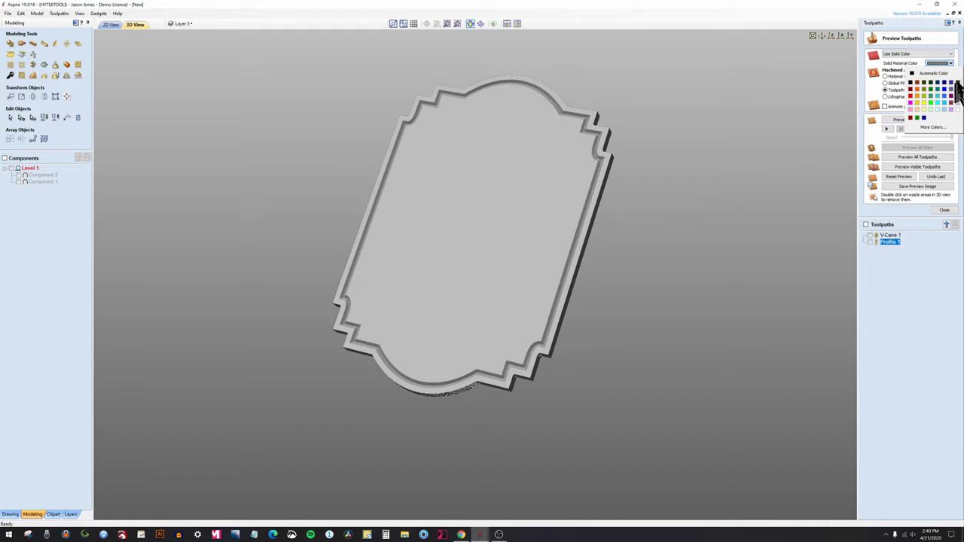
{"action": "left_click", "coordinate": [953, 88]}
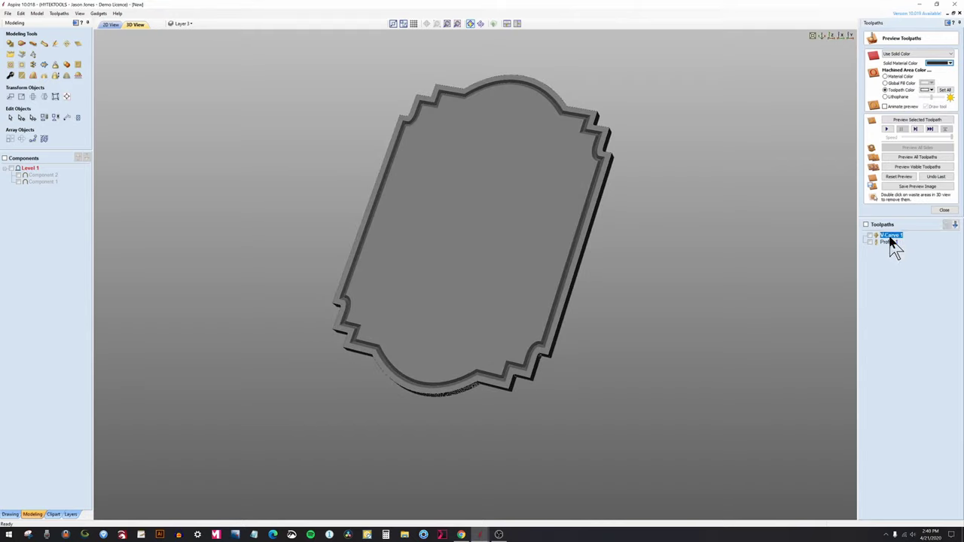
{"action": "left_click", "coordinate": [926, 89]}
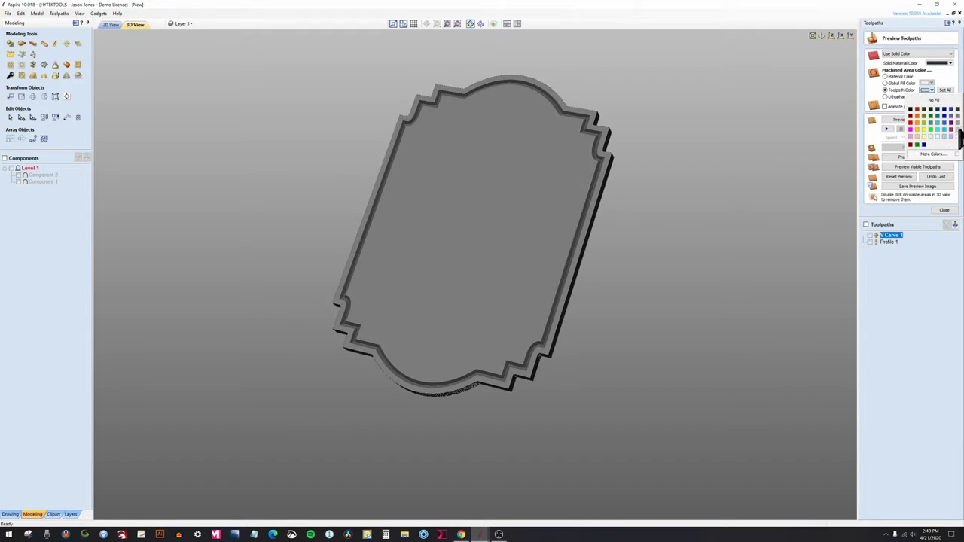
{"action": "left_click", "coordinate": [957, 134]}
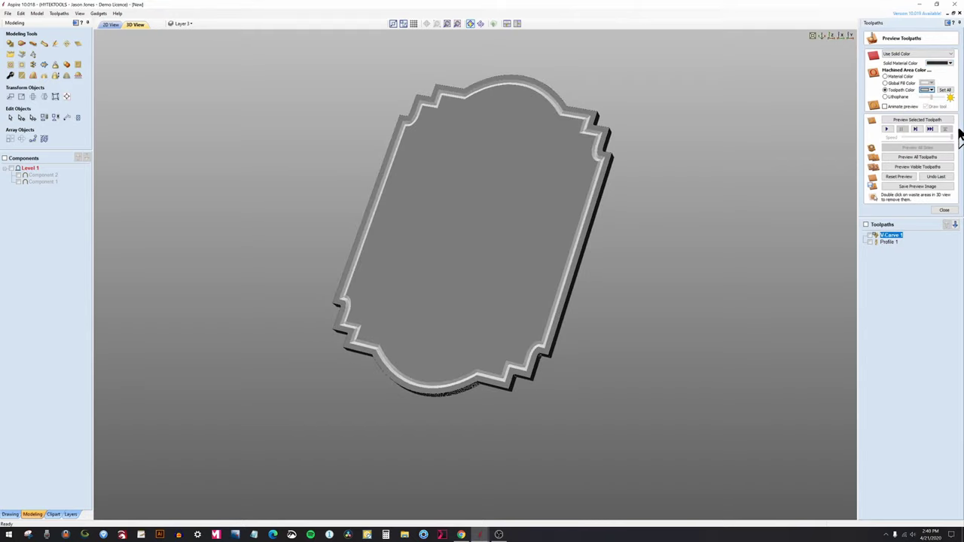
{"action": "left_click", "coordinate": [929, 91]}
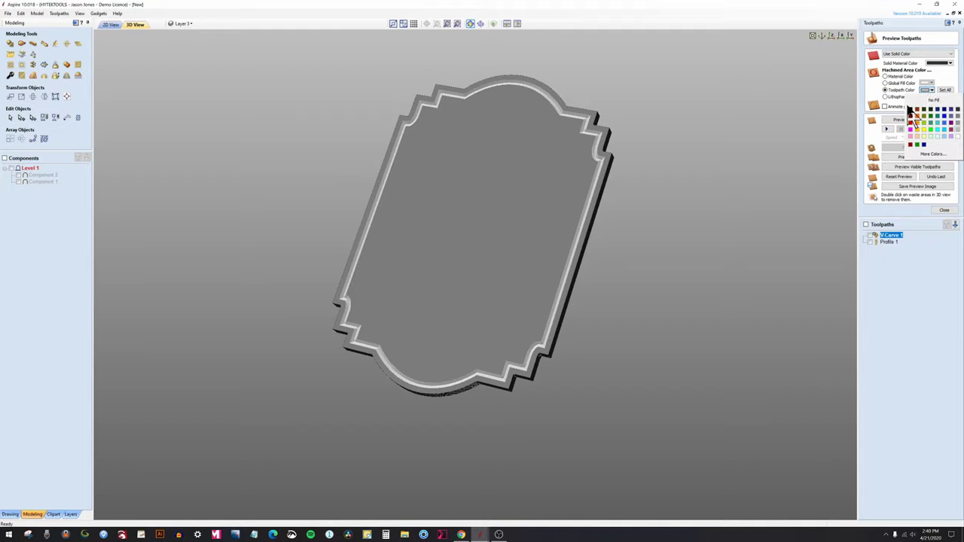
{"action": "left_click", "coordinate": [912, 110]}
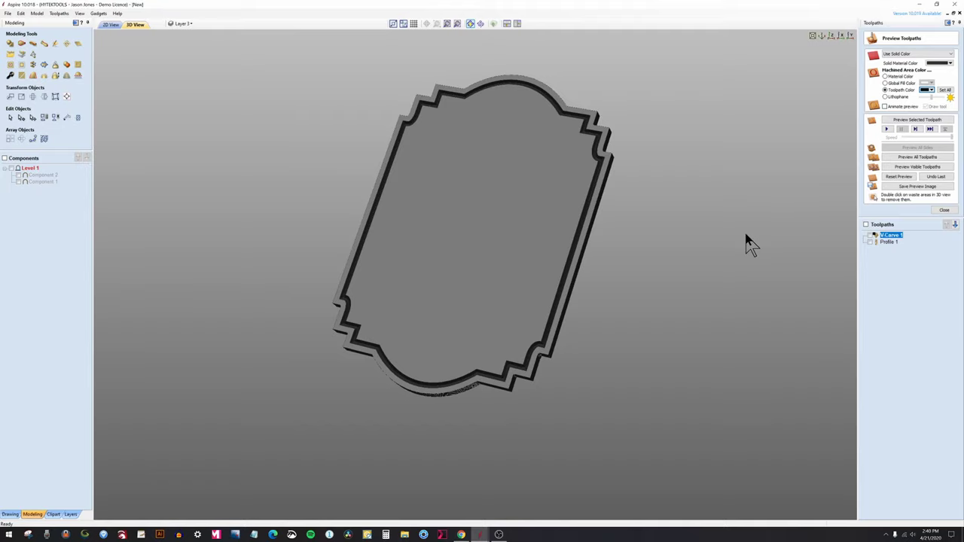
{"action": "mouse_move", "coordinate": [707, 249]}
{"action": "left_mouse_down"}
{"action": "mouse_move", "coordinate": [714, 328]}
{"action": "mouse_move", "coordinate": [507, 226]}
{"action": "mouse_move", "coordinate": [570, 226]}
{"action": "mouse_move", "coordinate": [641, 262]}
{"action": "mouse_move", "coordinate": [657, 370]}
{"action": "mouse_move", "coordinate": [717, 379]}
{"action": "mouse_move", "coordinate": [717, 368]}
{"action": "left_mouse_up"}
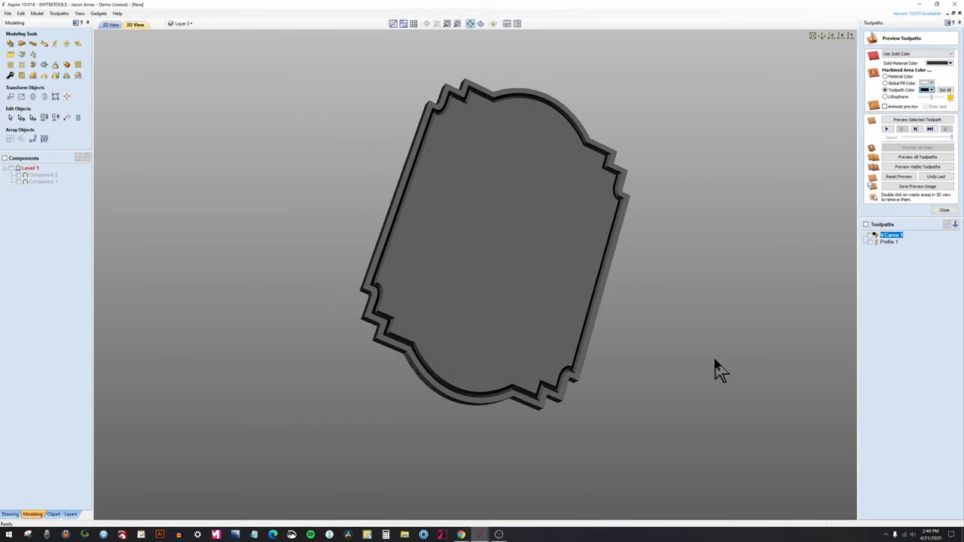
- Create the centered text "SIGN" and "MAKER" on two lines in the 2D drawing
{"action": "left_click", "coordinate": [111, 25]}
{"action": "scroll", "coordinate": [301, 226], "scroll_direction": "down", "scroll_amount": 2}
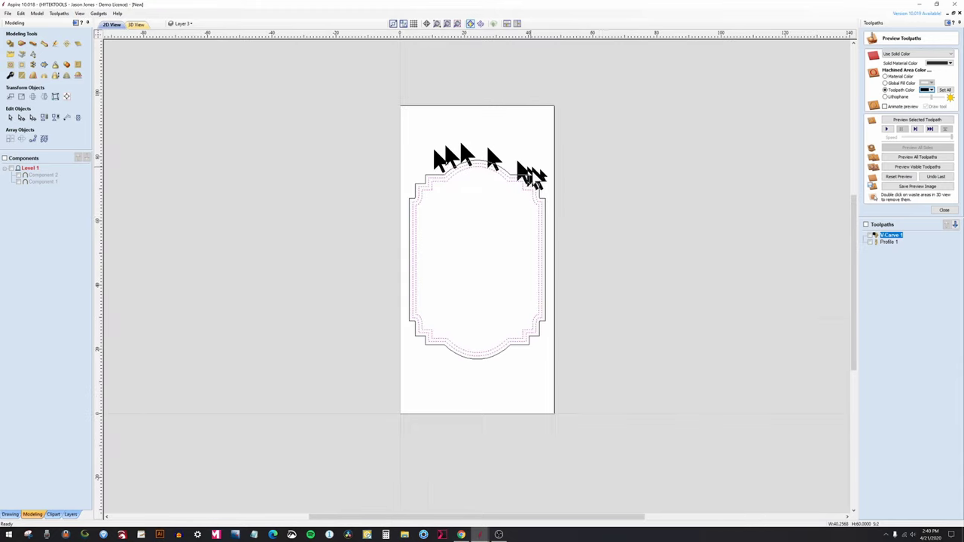
{"action": "scroll", "coordinate": [490, 166], "scroll_direction": "up", "scroll_amount": 3}
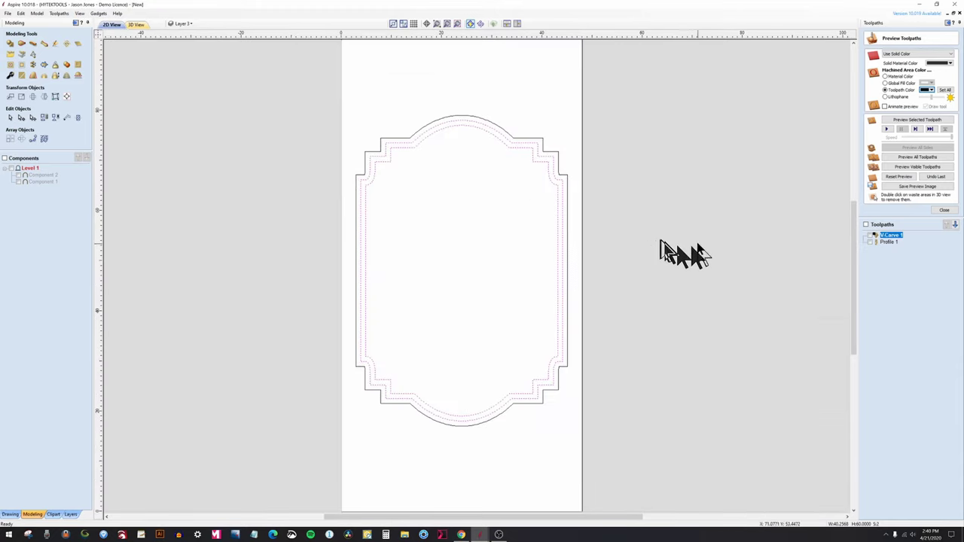
{"action": "left_click", "coordinate": [10, 514]}
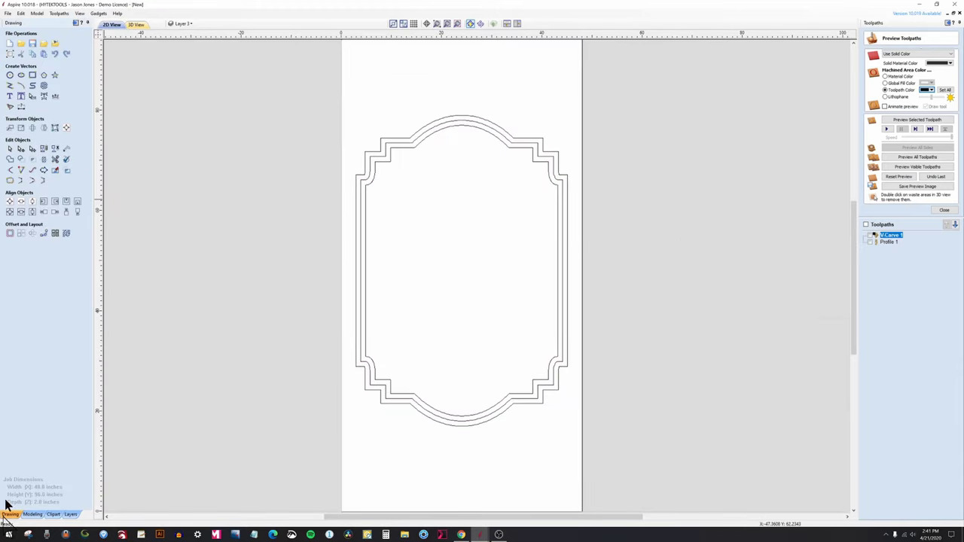
{"action": "left_click", "coordinate": [10, 97]}
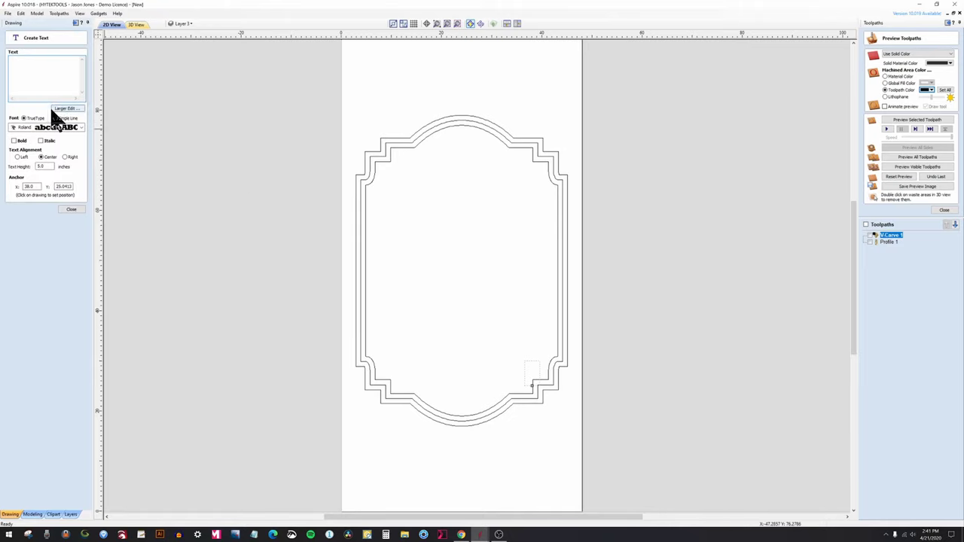
{"action": "type", "text": "SIGN "}
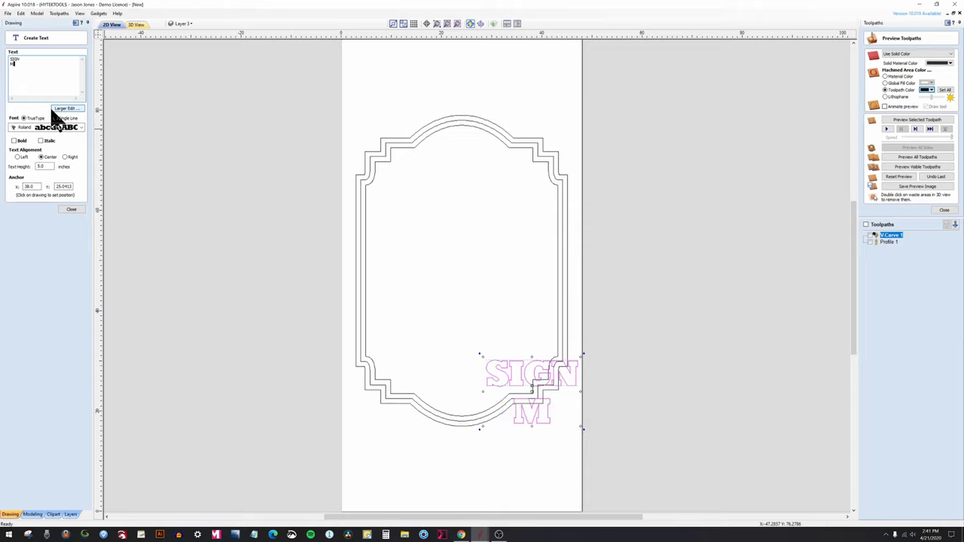
{"action": "type", "text": "MAK"}
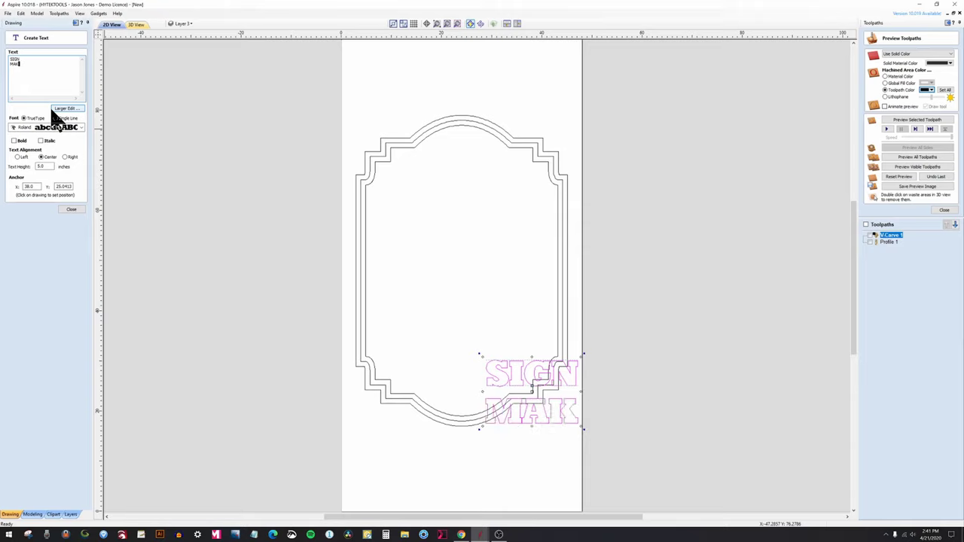
{"action": "type", "text": "ER"}
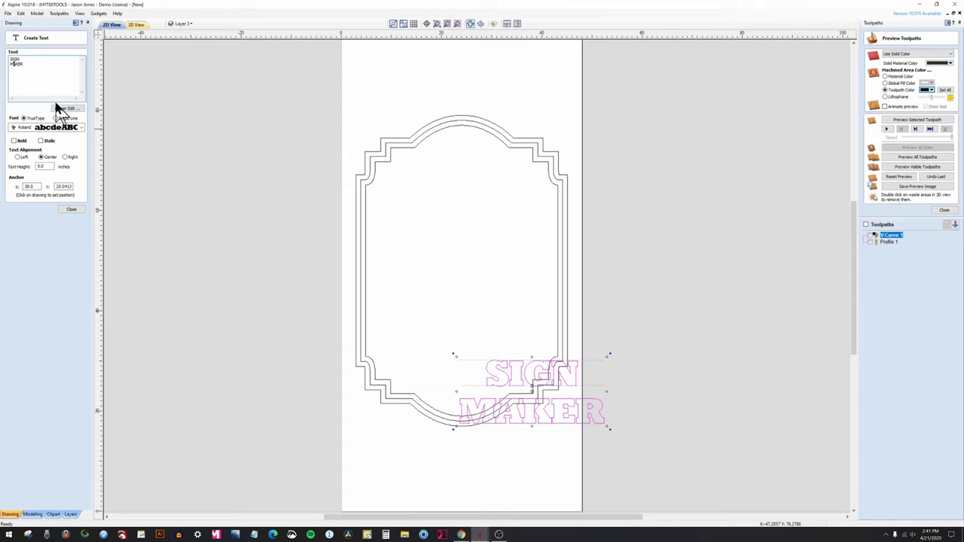
{"action": "key", "text": "BackSpace"}
{"action": "key", "text": "BackSpace"}
{"action": "key", "text": "Return"}
- Set the text's font to Montserrat SemiBold and increase its height
{"action": "left_click", "coordinate": [81, 127]}
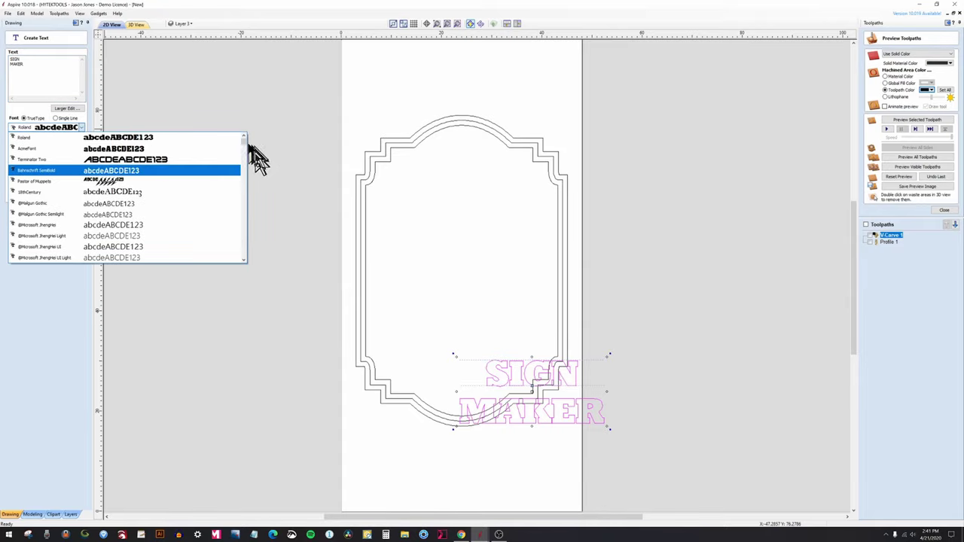
{"action": "left_click", "coordinate": [181, 171]}
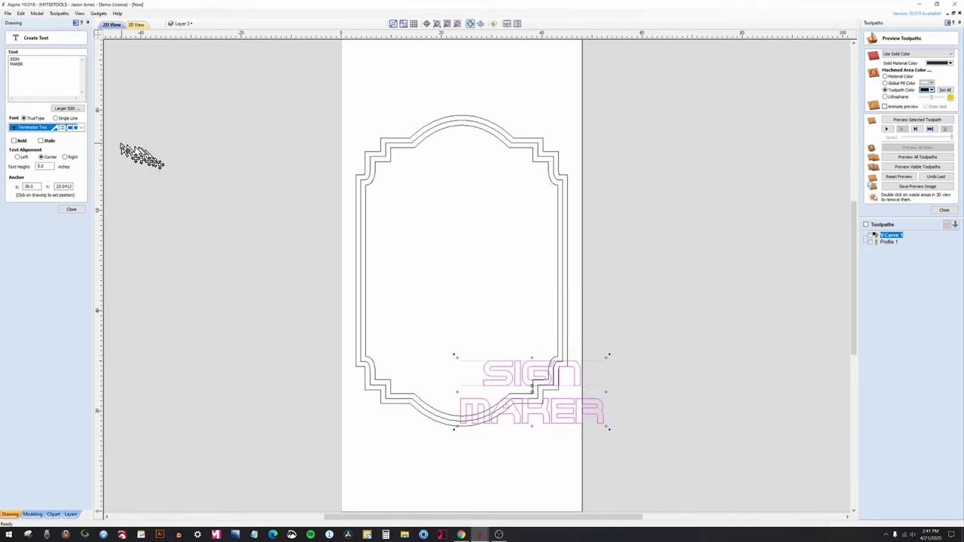
{"action": "left_click", "coordinate": [75, 127]}
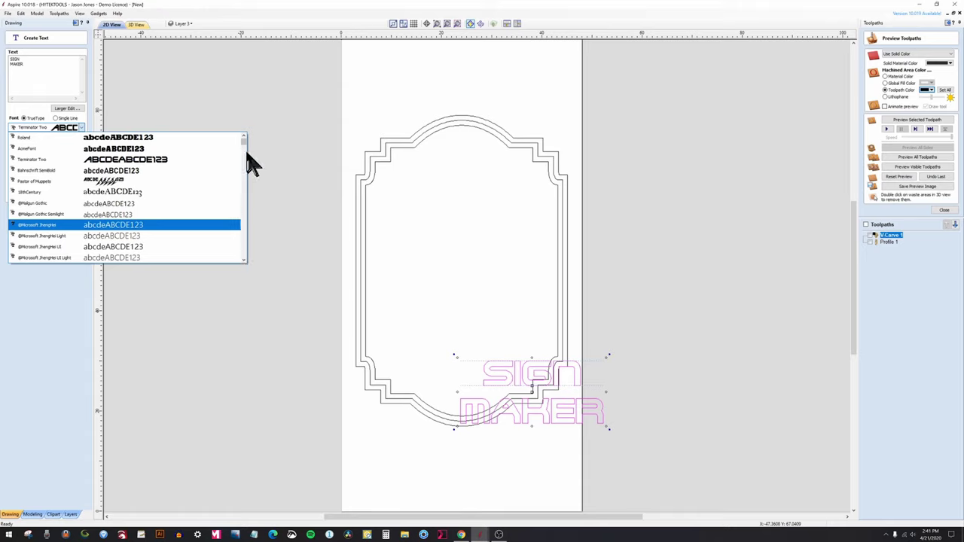
{"action": "left_click_drag", "start_coordinate": [245, 141], "coordinate": [247, 220]}
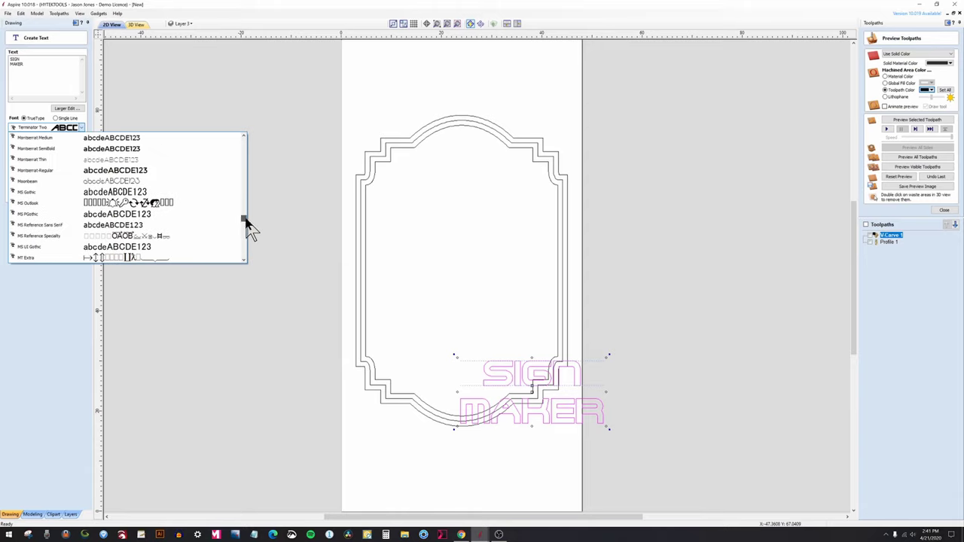
{"action": "left_click", "coordinate": [183, 149]}
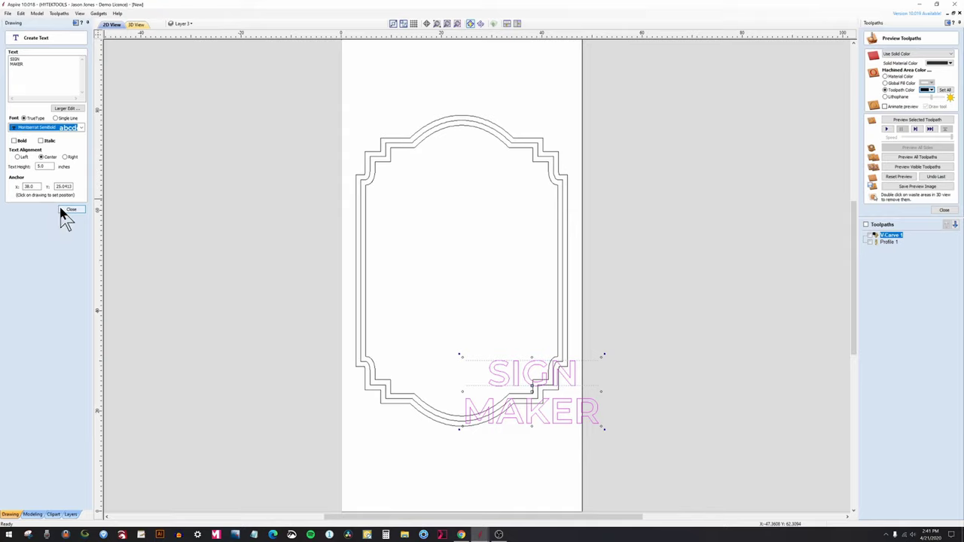
{"action": "left_click", "coordinate": [44, 166]}
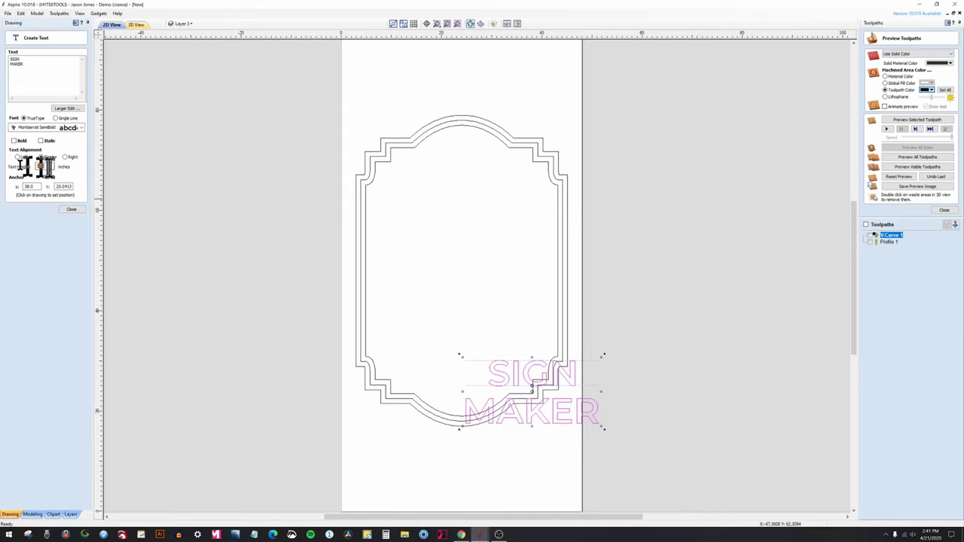
{"action": "left_click", "coordinate": [71, 210]}
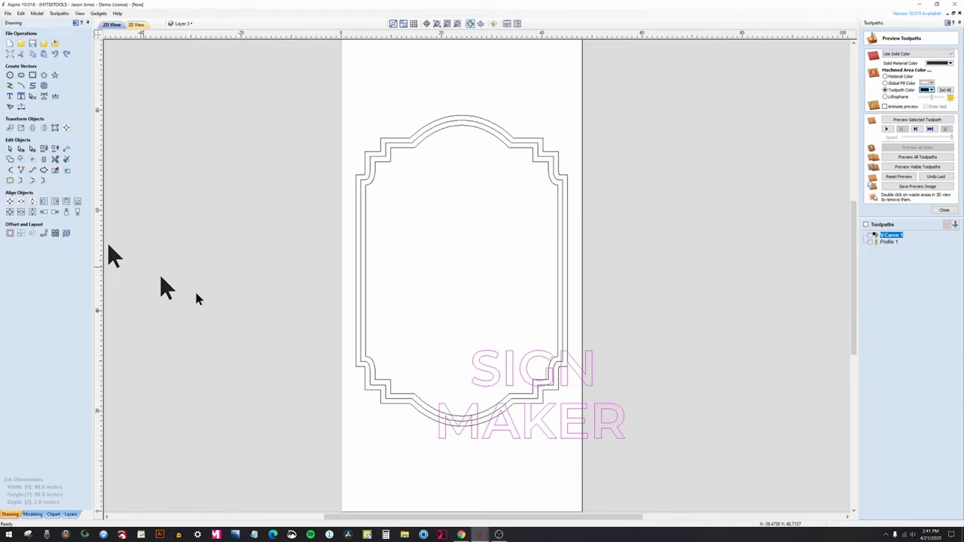
- Center the SIGN MAKER text in the material and scale it proportionally to a width of 32 inches
{"action": "left_click", "coordinate": [9, 202]}
{"action": "scroll", "coordinate": [441, 360], "scroll_direction": "up", "scroll_amount": 2}
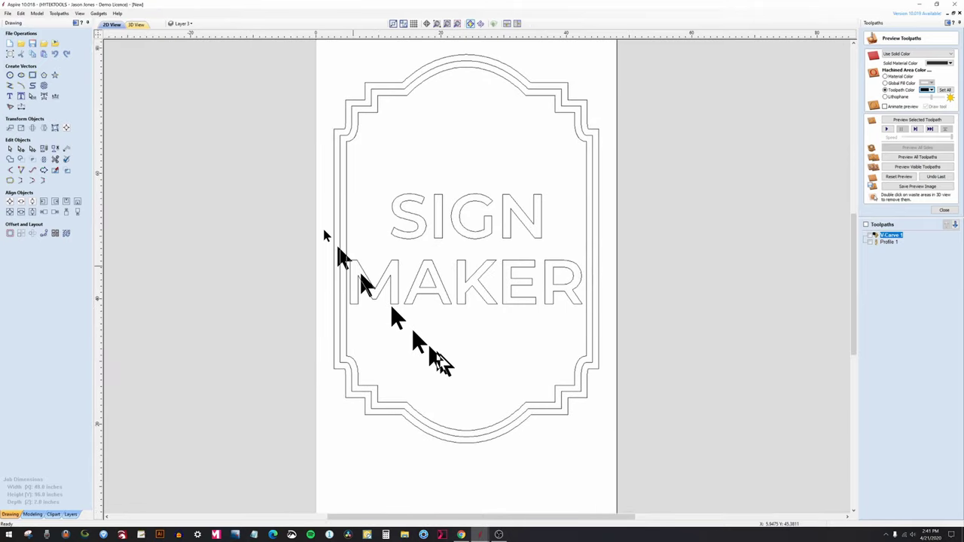
{"action": "left_click", "coordinate": [21, 128]}
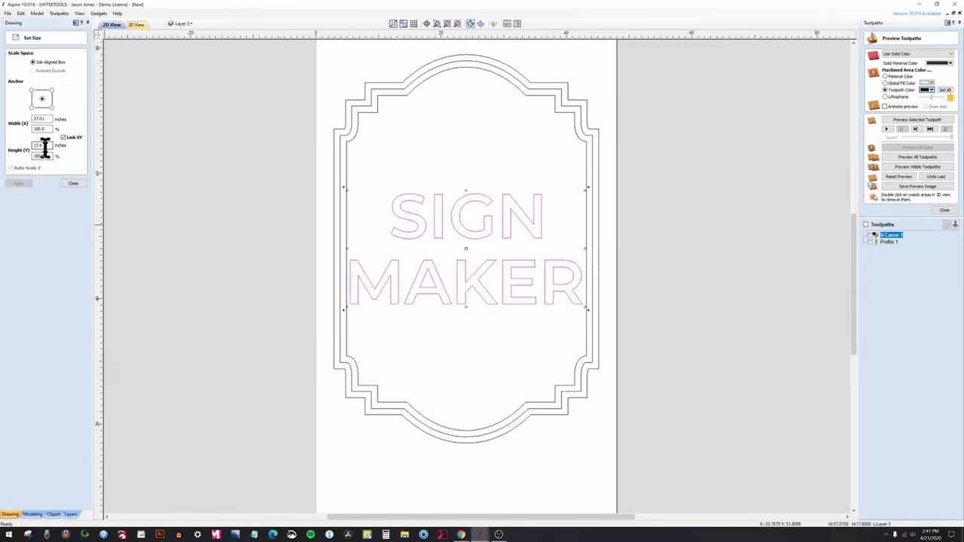
{"action": "double_click", "coordinate": [48, 119]}
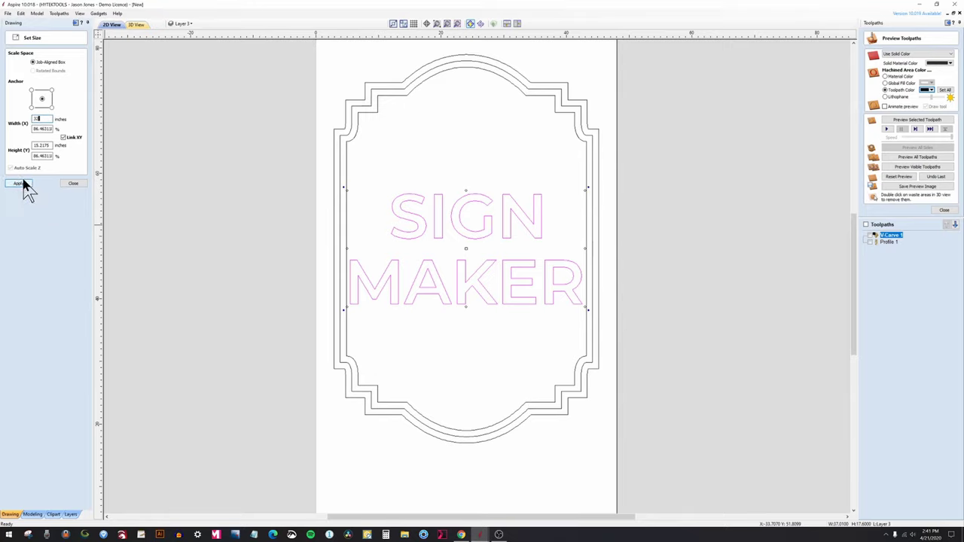
{"action": "left_click", "coordinate": [20, 183]}
{"action": "left_click", "coordinate": [73, 184]}
- Add the SIGN MAKER text to the border vectors of the V-Carve 1 toolpath and recalculate it
{"action": "left_click", "coordinate": [465, 298]}
{"action": "scroll", "coordinate": [466, 297], "scroll_direction": "up", "scroll_amount": 2}
{"action": "scroll", "coordinate": [466, 298], "scroll_direction": "down", "scroll_amount": 3}
{"action": "left_click", "coordinate": [538, 298]}
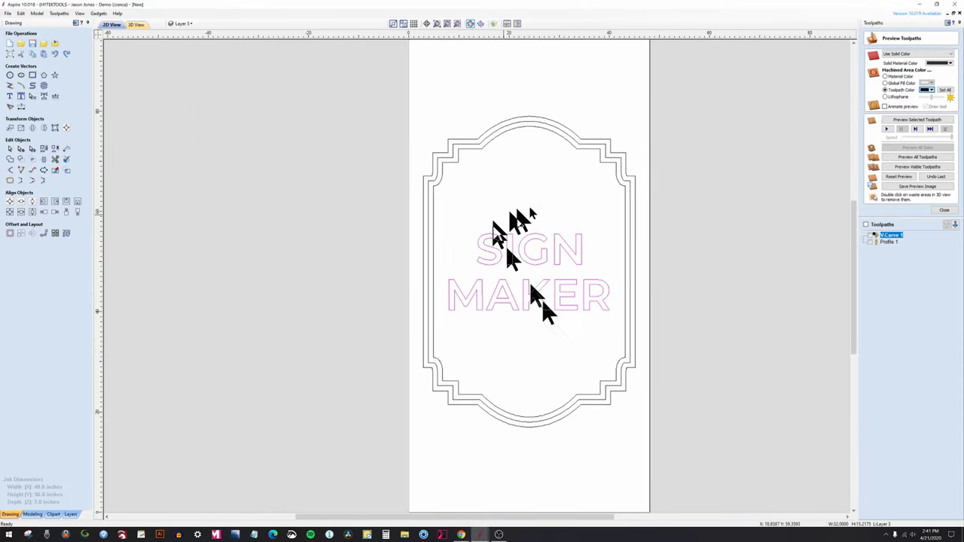
{"action": "left_click", "coordinate": [894, 236]}
{"action": "double_click", "coordinate": [894, 238]}
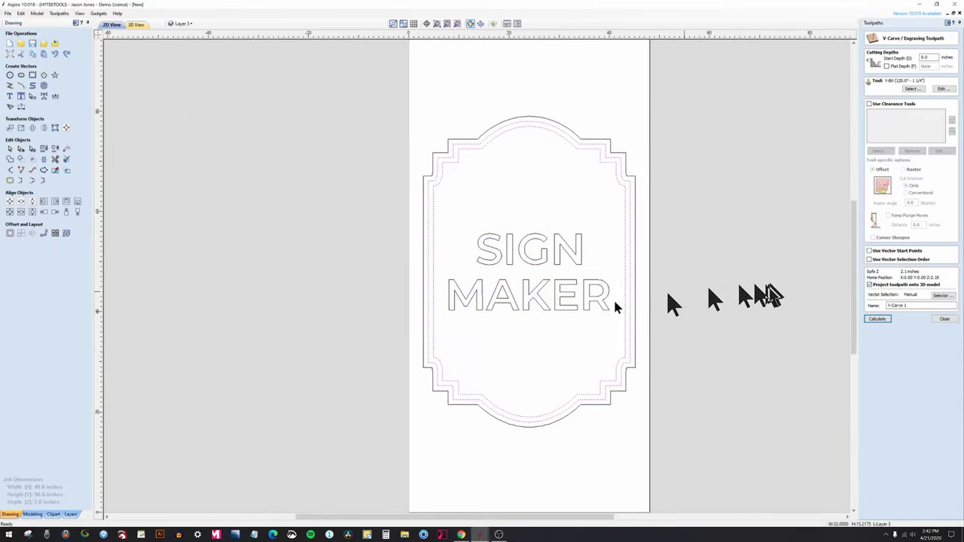
{"action": "left_click", "coordinate": [554, 302], "text": "shift"}
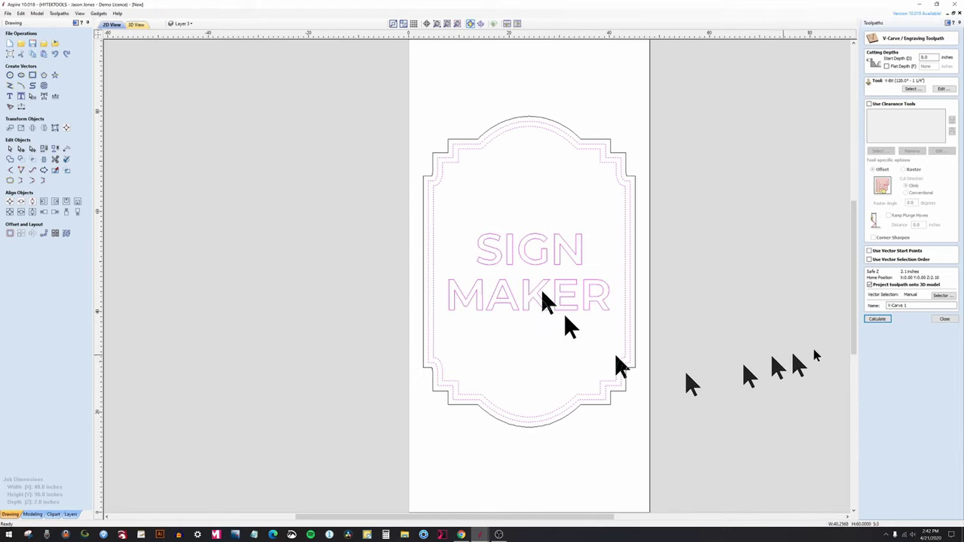
{"action": "left_click", "coordinate": [878, 320]}
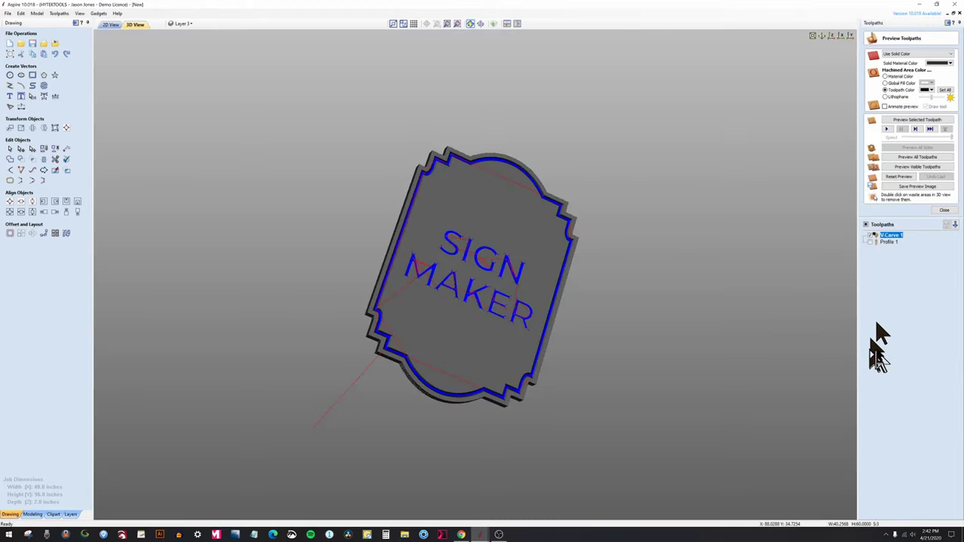
- Preview the recalculated V-Carve 1 toolpath and inspect the carved lettering in 3D from several angles
{"action": "left_click", "coordinate": [930, 129]}
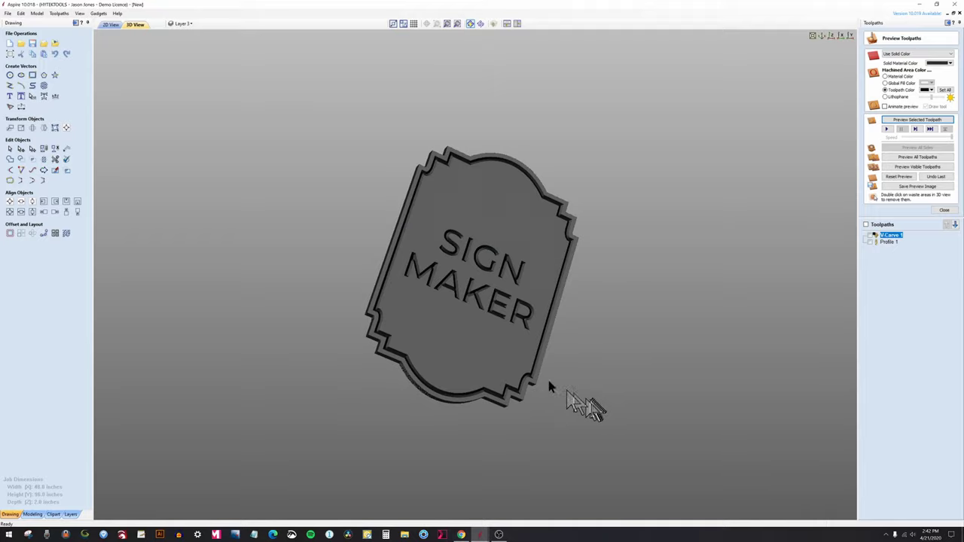
{"action": "left_click_drag", "start_coordinate": [581, 405], "coordinate": [715, 463]}
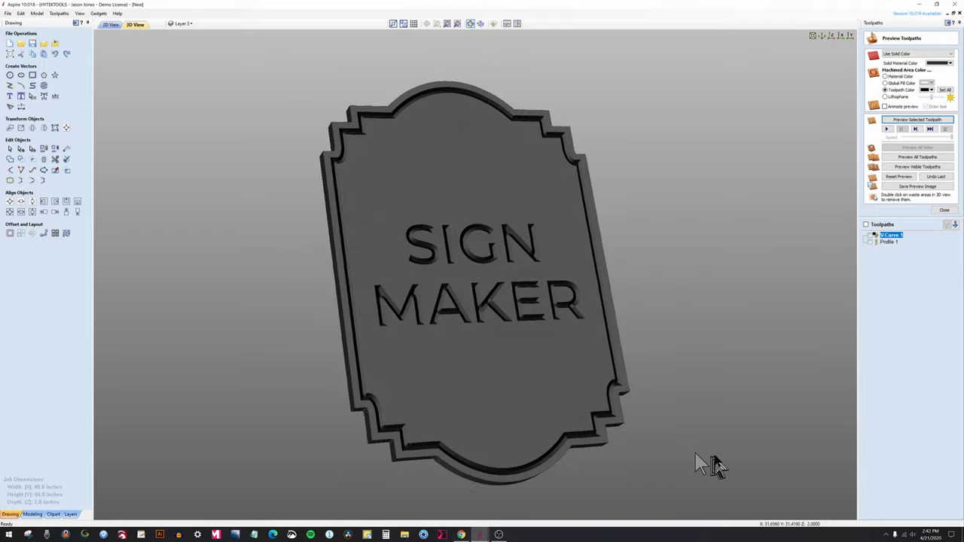
{"action": "mouse_move", "coordinate": [656, 354]}
{"action": "left_mouse_down"}
{"action": "mouse_move", "coordinate": [480, 347]}
{"action": "mouse_move", "coordinate": [372, 263]}
{"action": "mouse_move", "coordinate": [471, 298]}
{"action": "mouse_move", "coordinate": [402, 211]}
{"action": "mouse_move", "coordinate": [623, 332]}
{"action": "mouse_move", "coordinate": [559, 287]}
{"action": "mouse_move", "coordinate": [263, 230]}
{"action": "mouse_move", "coordinate": [565, 366]}
{"action": "left_mouse_up"}
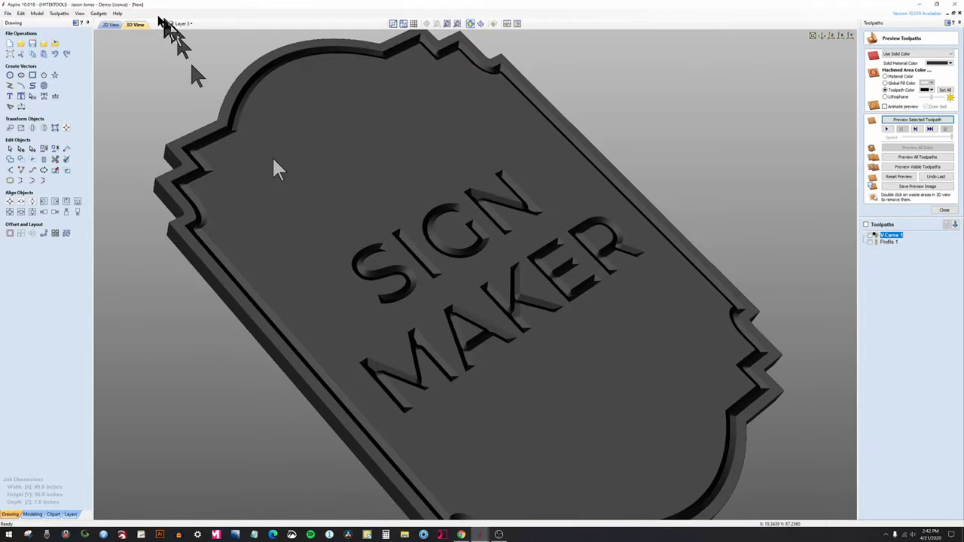
- Move the SIGN MAKER text straight up into the upper half of the sign in the 2D drawing
{"action": "left_click", "coordinate": [110, 24]}
{"action": "scroll", "coordinate": [431, 339], "scroll_direction": "down", "scroll_amount": 3}
{"action": "left_click", "coordinate": [431, 339]}
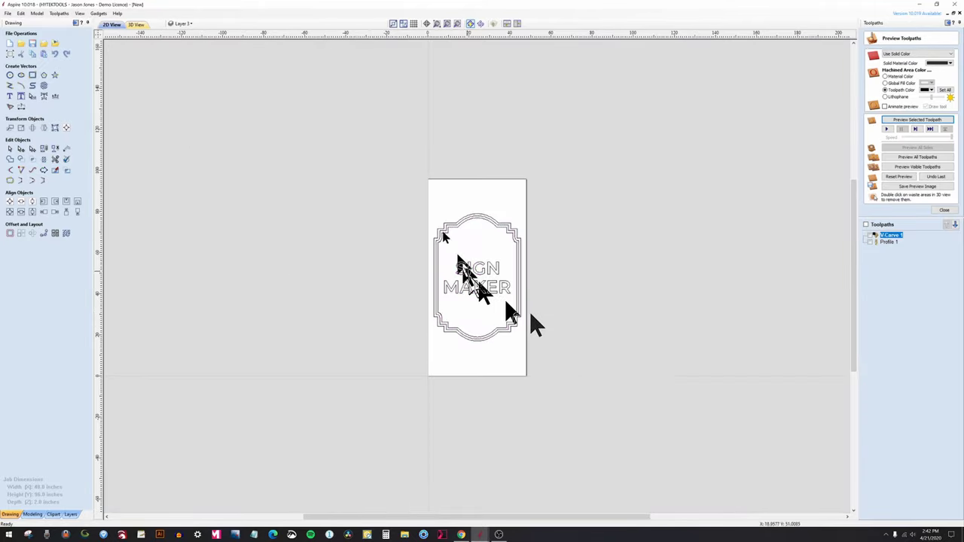
{"action": "scroll", "coordinate": [452, 264], "scroll_direction": "up", "scroll_amount": 3}
{"action": "scroll", "coordinate": [528, 343], "scroll_direction": "up", "scroll_amount": 2}
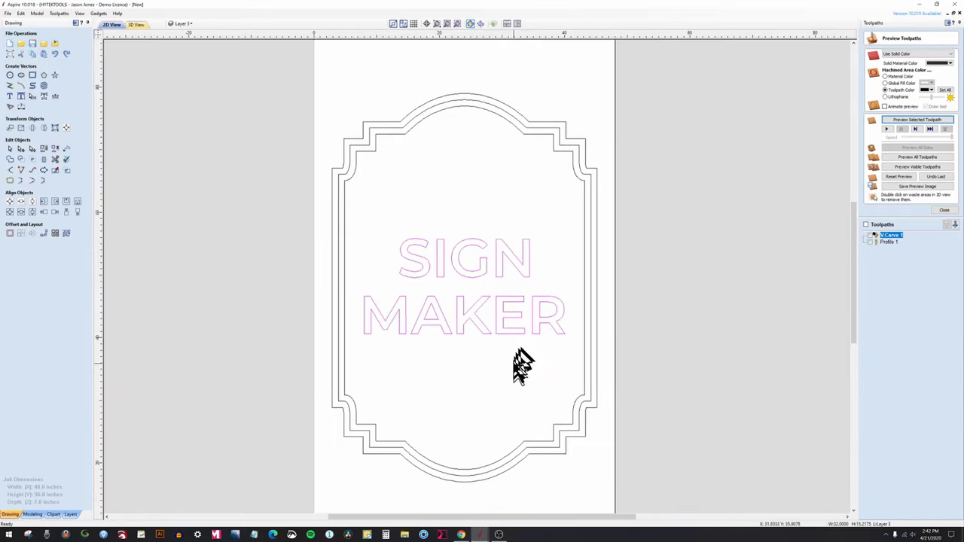
{"action": "key", "text": "Up"}
{"action": "key", "text": "Up"}
{"action": "key", "text": "Up"}
{"action": "key", "text": "Up"}
{"action": "key", "text": "Up"}
{"action": "key", "text": "Up"}
{"action": "key", "text": "Up"}
{"action": "key", "text": "Up"}
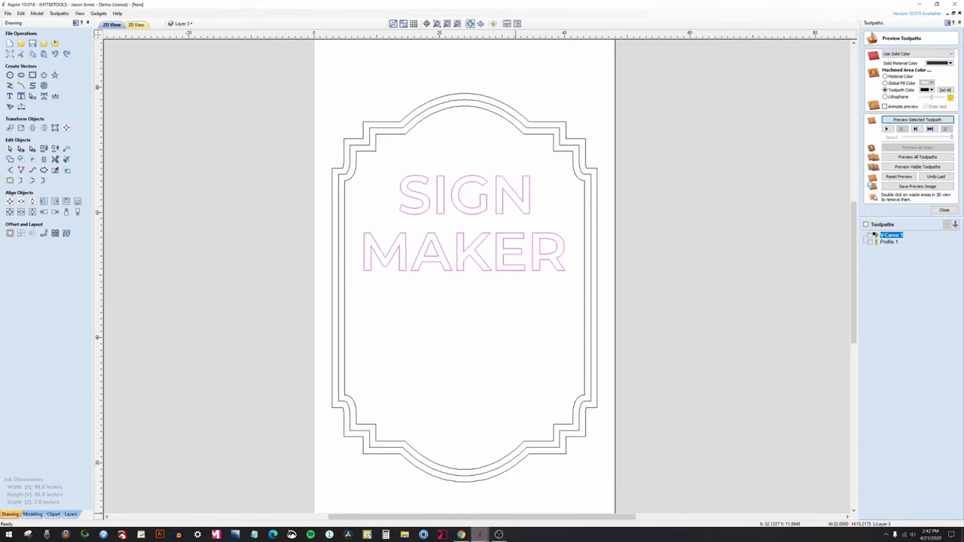
- Examine the shape collection drawing up close across its groups for a wide plaque shape that suits the sign
{"action": "left_click", "coordinate": [480, 535]}
{"action": "left_click", "coordinate": [464, 521]}
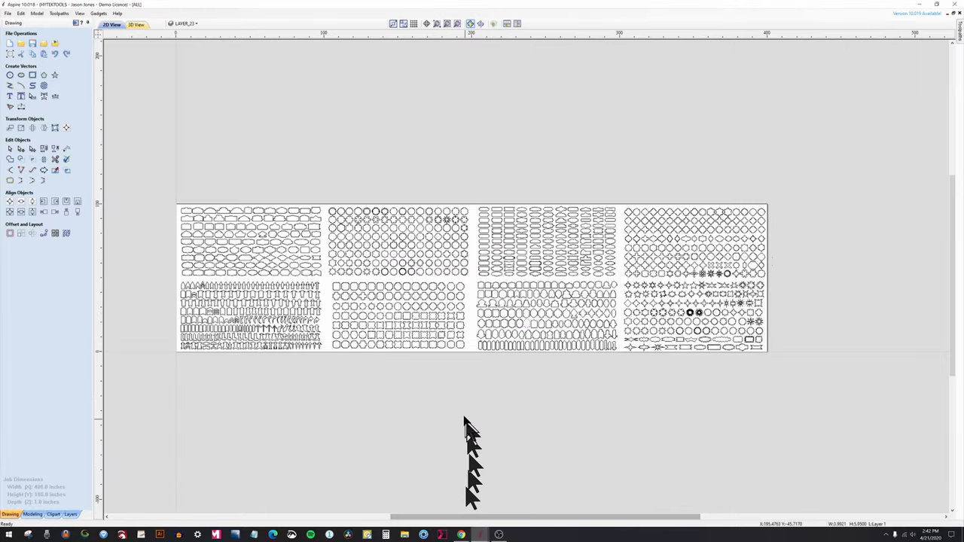
{"action": "scroll", "coordinate": [558, 264], "scroll_direction": "up", "scroll_amount": 4}
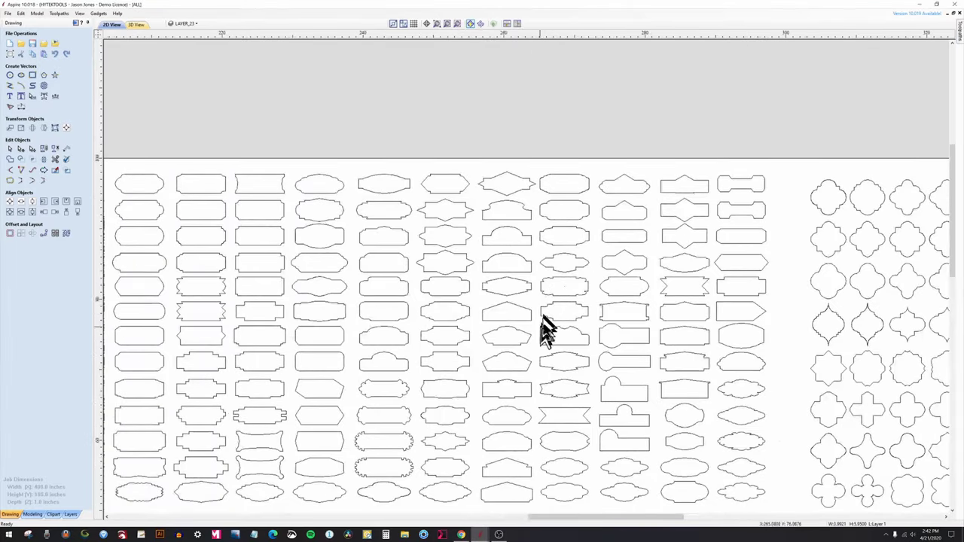
{"action": "scroll", "coordinate": [546, 331], "scroll_direction": "down", "scroll_amount": 4}
{"action": "scroll", "coordinate": [422, 358], "scroll_direction": "up", "scroll_amount": 4}
{"action": "scroll", "coordinate": [430, 348], "scroll_direction": "down", "scroll_amount": 4}
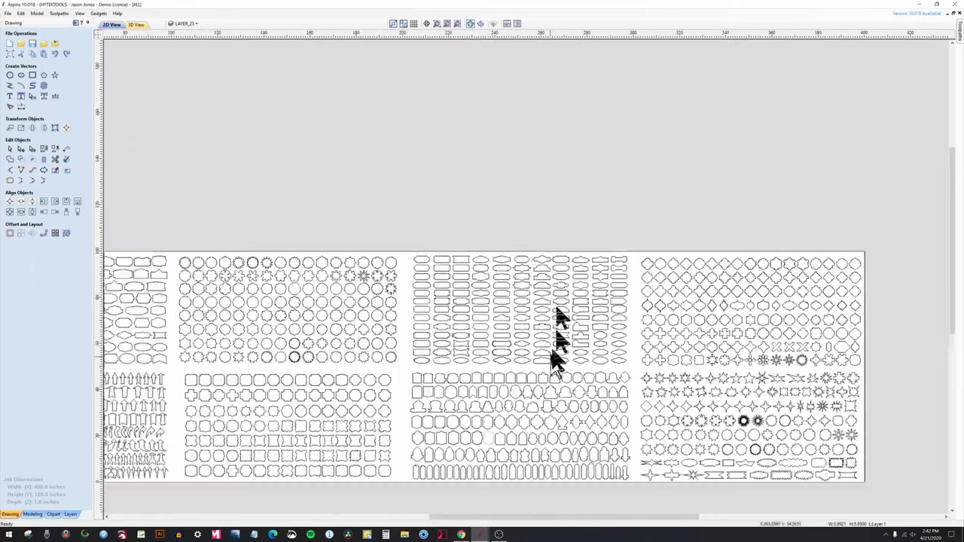
{"action": "scroll", "coordinate": [551, 354], "scroll_direction": "down", "scroll_amount": 2}
{"action": "scroll", "coordinate": [226, 418], "scroll_direction": "up", "scroll_amount": 3}
{"action": "scroll", "coordinate": [430, 407], "scroll_direction": "down", "scroll_amount": 2}
{"action": "scroll", "coordinate": [280, 317], "scroll_direction": "up", "scroll_amount": 6}
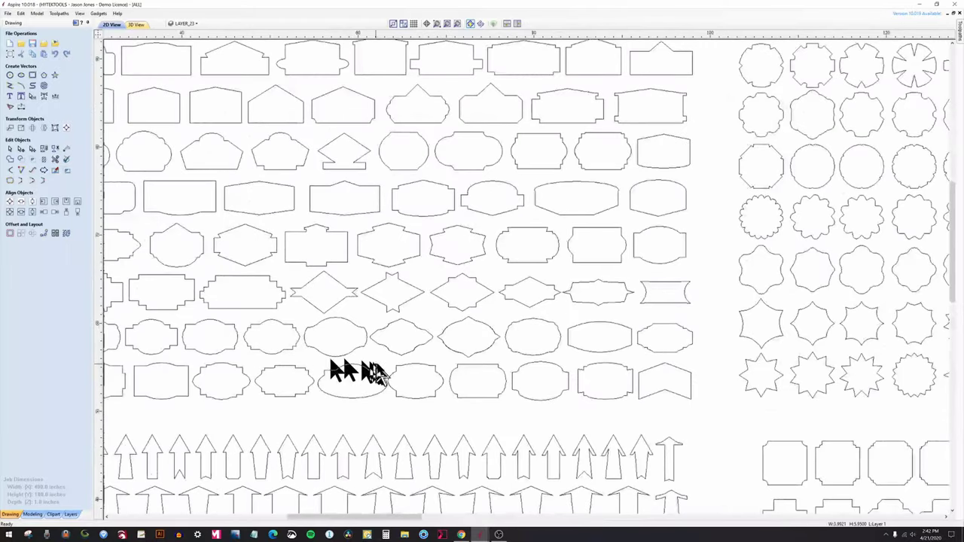
{"action": "scroll", "coordinate": [291, 409], "scroll_direction": "up", "scroll_amount": 3}
- Copy the wide plaque with bowed upper and lower edges from the last row of the wide-shapes group and paste it into the sign drawing
{"action": "left_click", "coordinate": [308, 362]}
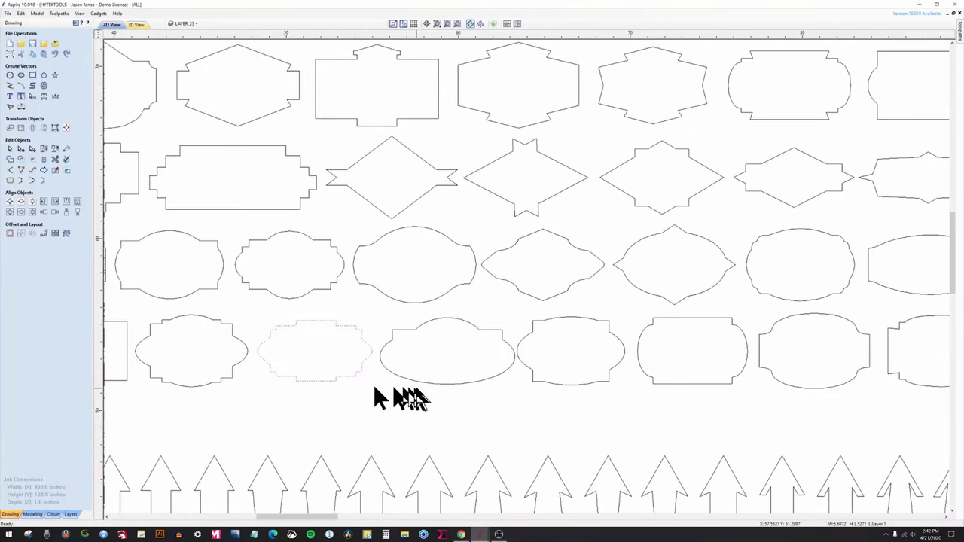
{"action": "scroll", "coordinate": [375, 391], "scroll_direction": "down", "scroll_amount": 2}
{"action": "scroll", "coordinate": [329, 361], "scroll_direction": "up", "scroll_amount": 2}
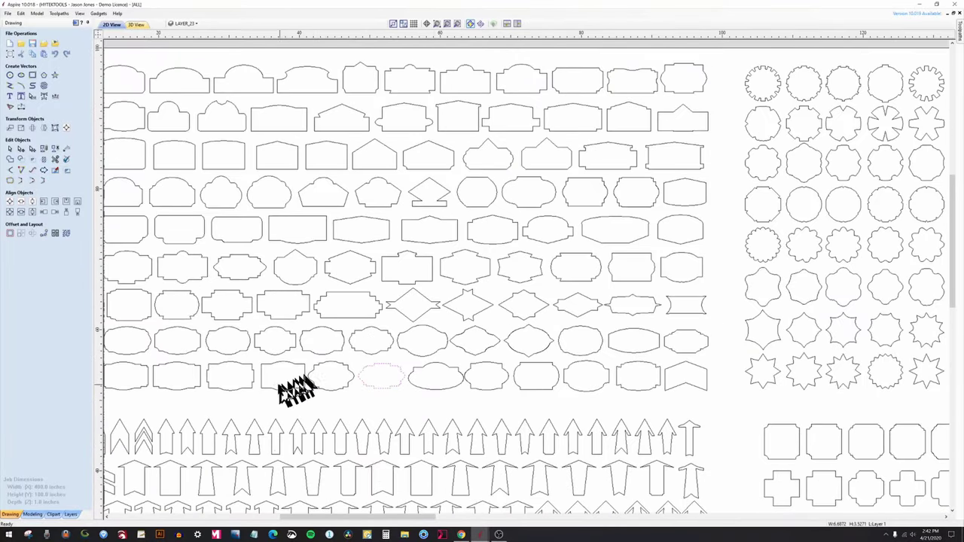
{"action": "left_click", "coordinate": [257, 403]}
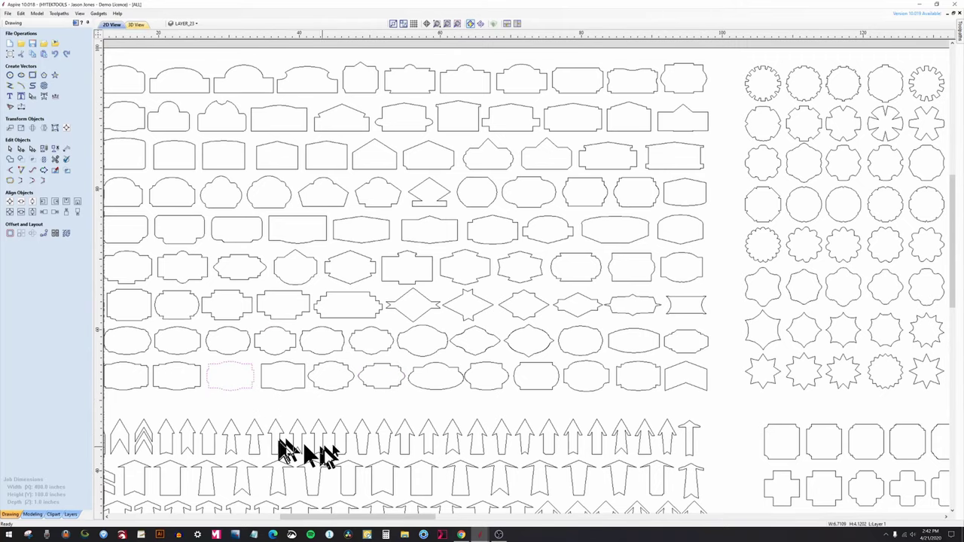
{"action": "left_click", "coordinate": [164, 374]}
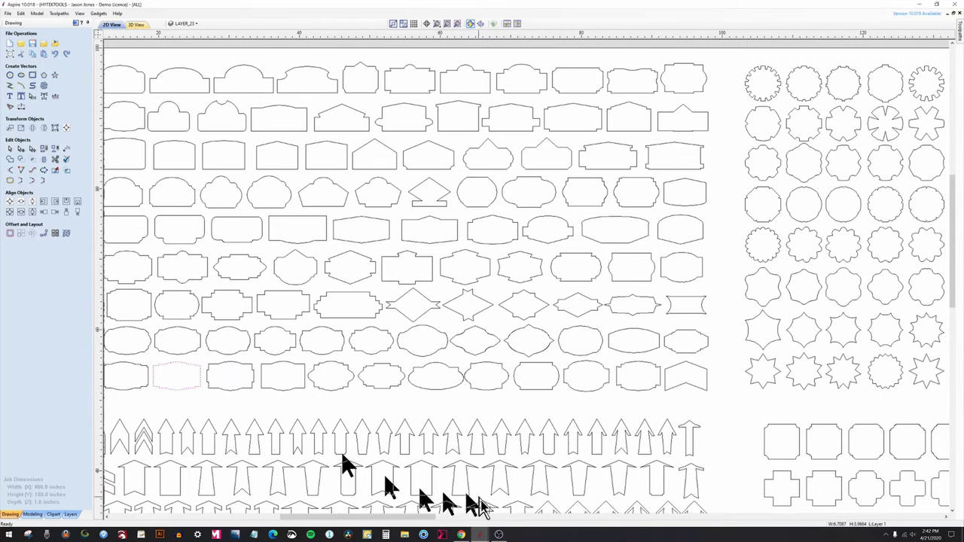
{"action": "left_click", "coordinate": [481, 535]}
{"action": "left_click", "coordinate": [493, 505]}
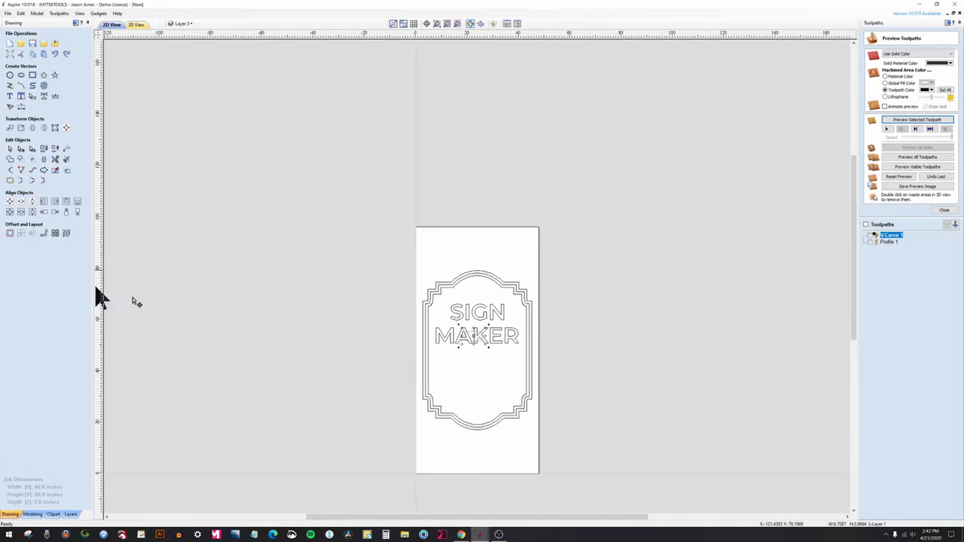
- Move the pasted plaque shape straight down into the empty area below the word MAKER
{"action": "key", "text": "Down"}
{"action": "key", "text": "Down"}
{"action": "key", "text": "Down"}
{"action": "key", "text": "Down"}
{"action": "key", "text": "Down"}
{"action": "key", "text": "Down"}
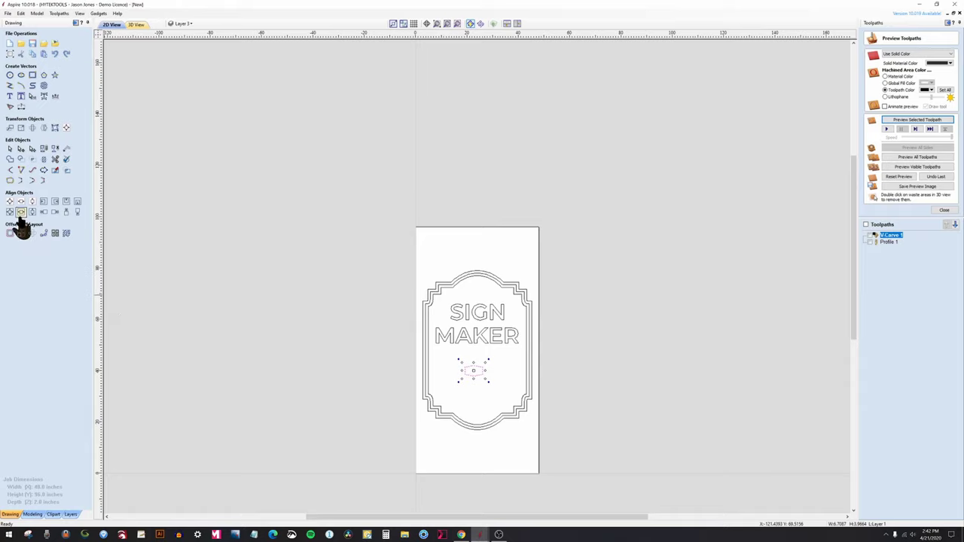
- Scale the plaque shape proportionally to a width of 26 inches
{"action": "left_click", "coordinate": [22, 128]}
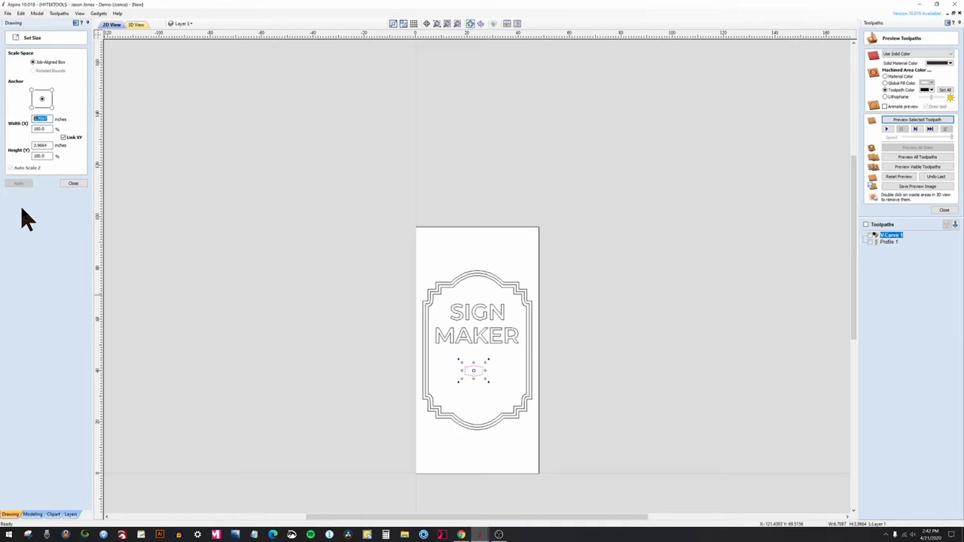
{"action": "type", "text": "5"}
{"action": "key", "text": "BackSpace"}
{"action": "type", "text": "26"}
{"action": "left_click", "coordinate": [23, 184]}
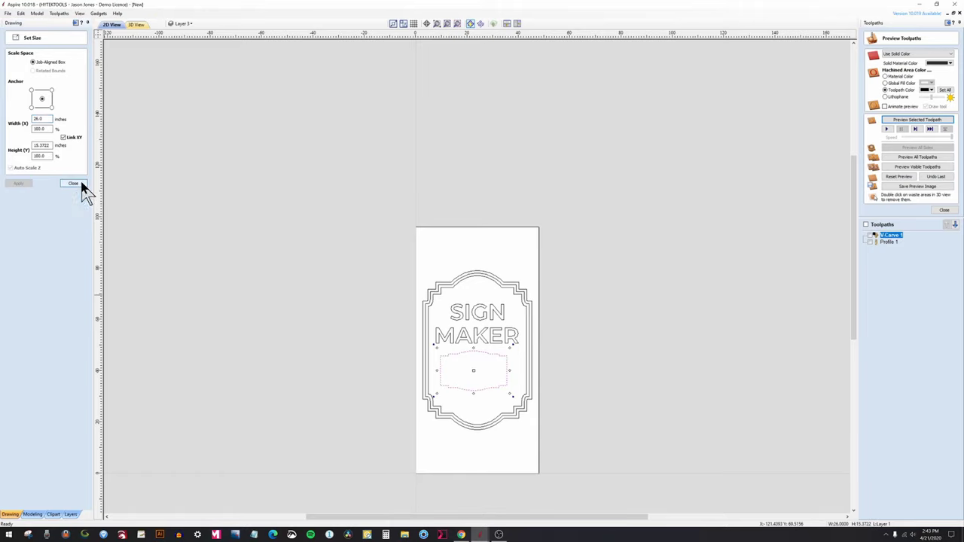
- Unlink the plaque's width and height, set its height to 10 inches, and center it horizontally in the material
{"action": "left_click", "coordinate": [63, 137]}
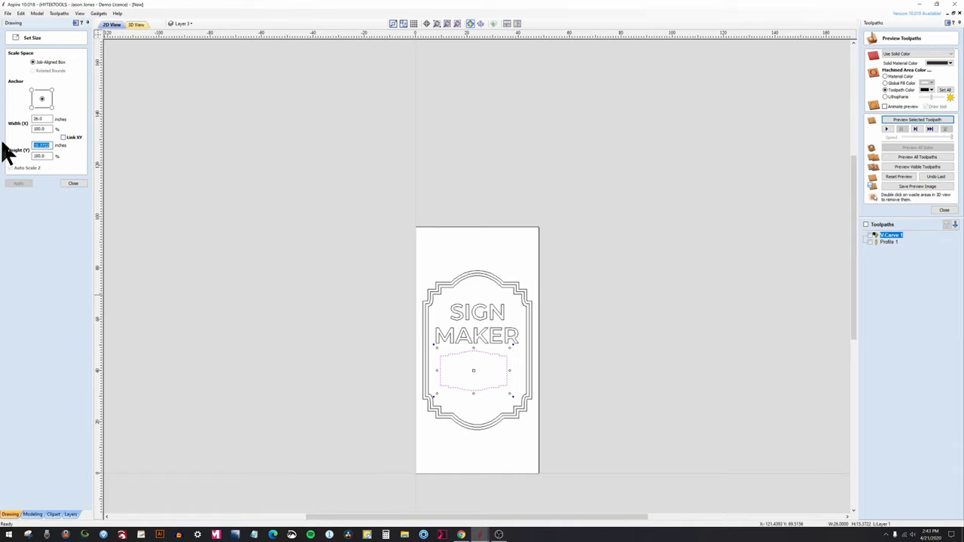
{"action": "type", "text": "10"}
{"action": "left_click", "coordinate": [21, 184]}
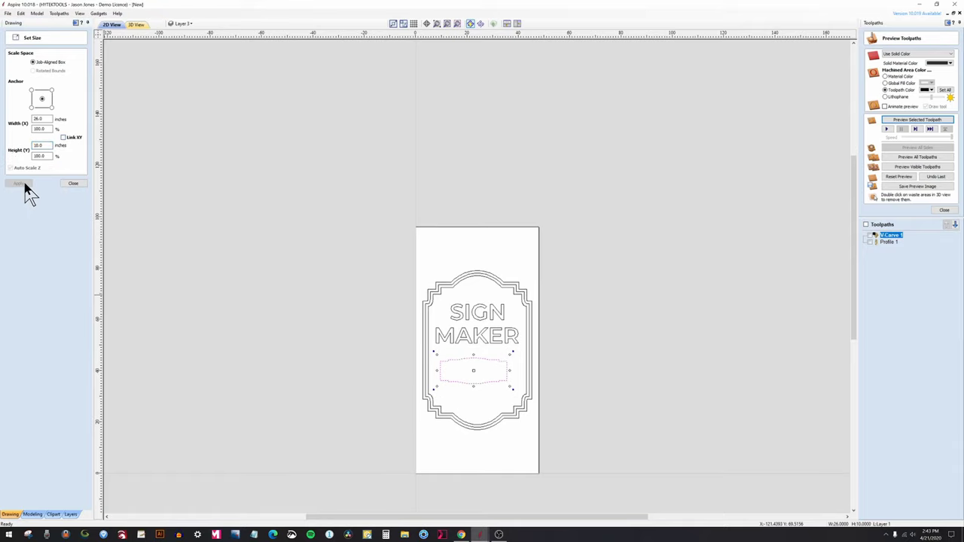
{"action": "left_click", "coordinate": [72, 184]}
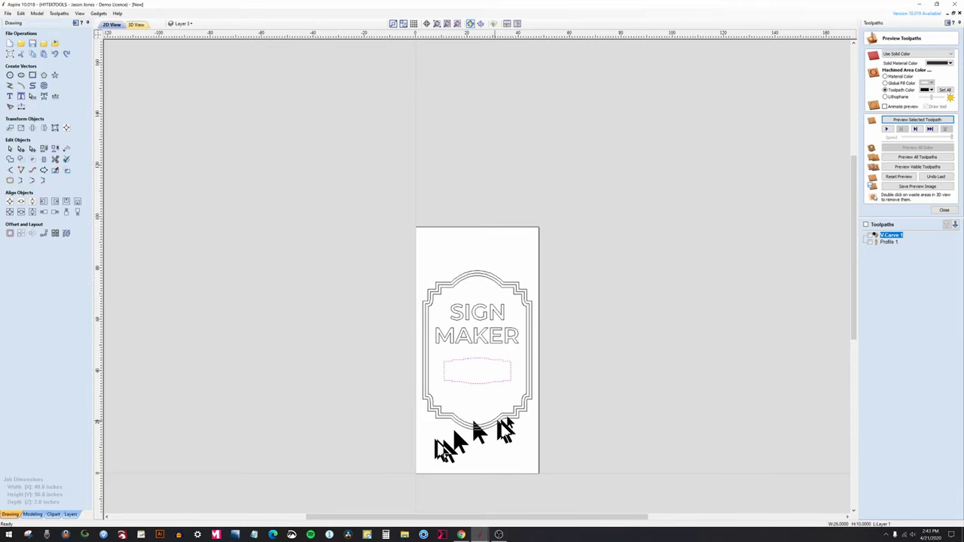
- Try offsetting the plaque outline by 0.25 inches in both directions, and undo the offset
{"action": "scroll", "coordinate": [519, 415], "scroll_direction": "up", "scroll_amount": 3}
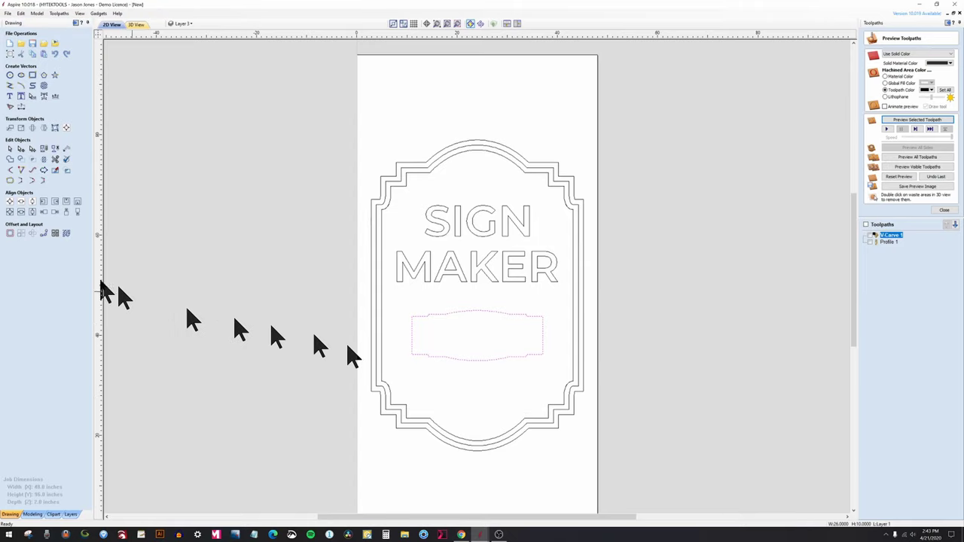
{"action": "left_click", "coordinate": [9, 233]}
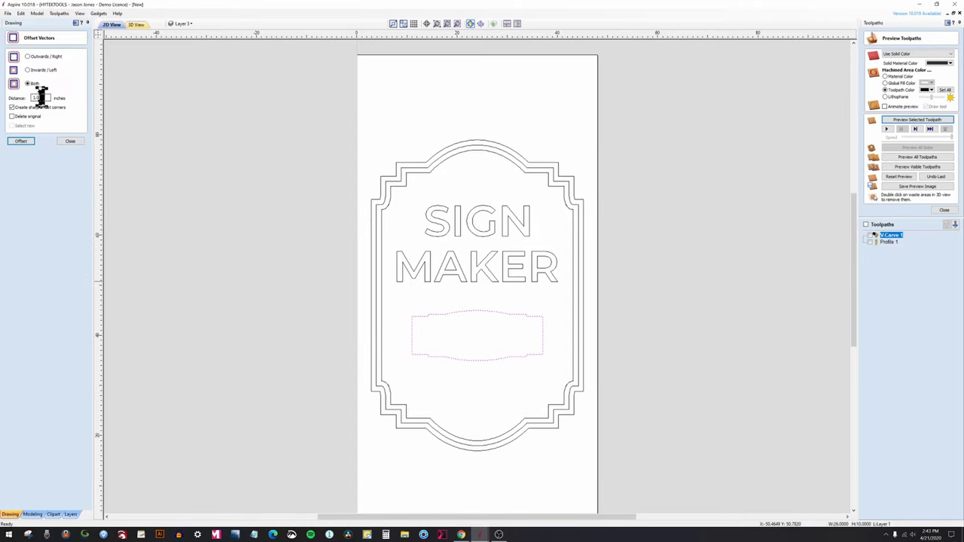
{"action": "left_click", "coordinate": [23, 142]}
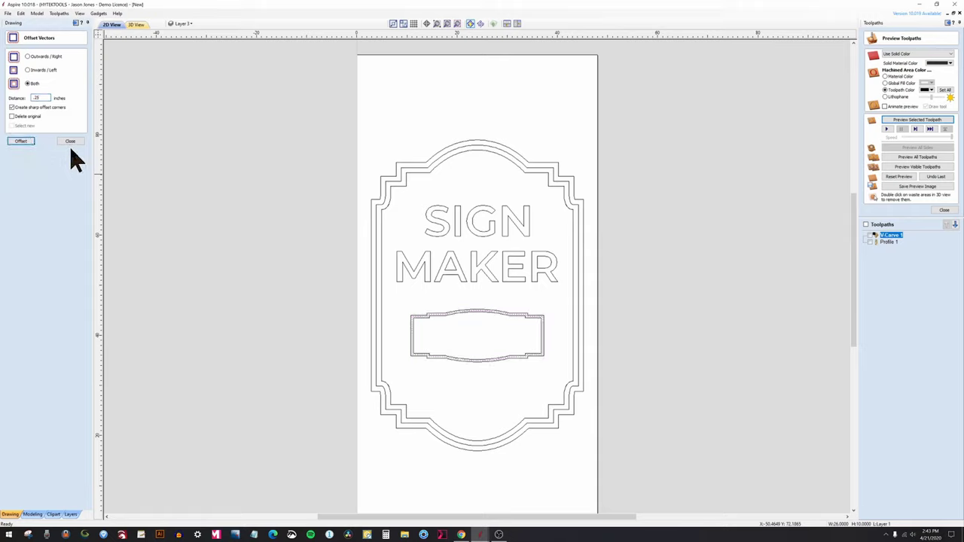
{"action": "key", "text": "ctrl+z"}
- Offset the plaque outline by 0.45 inches both inwards and outwards, keeping the original and sharp corners
{"action": "double_click", "coordinate": [36, 98]}
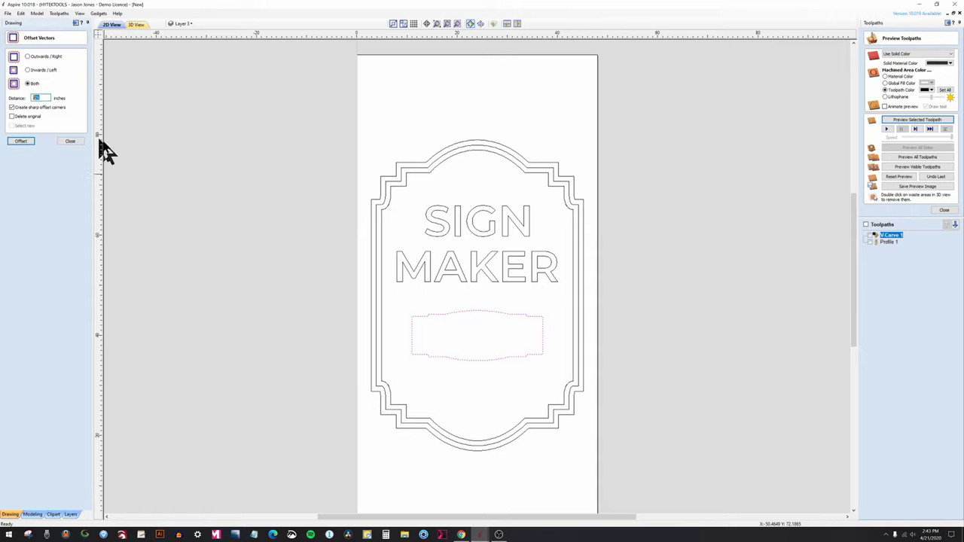
{"action": "type", "text": ".45"}
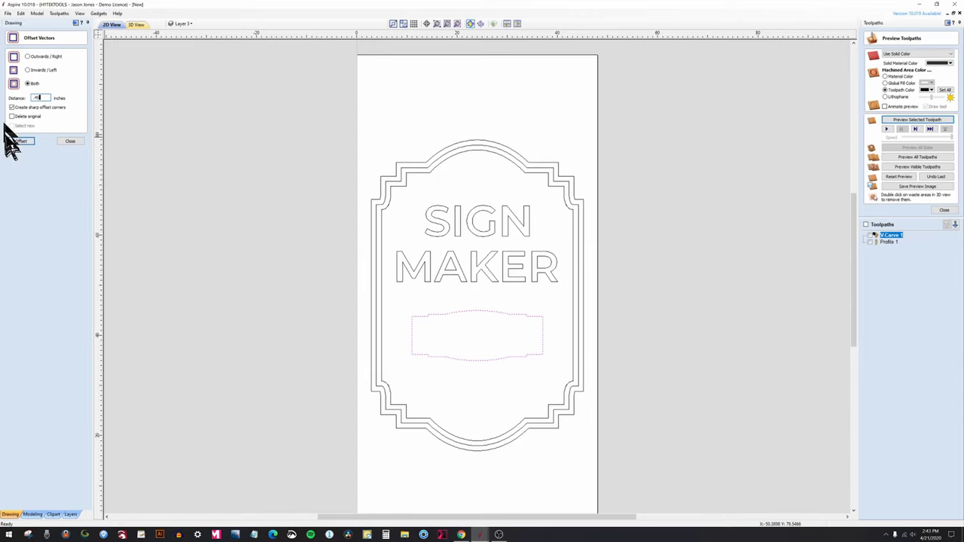
{"action": "left_click", "coordinate": [21, 142]}
{"action": "left_click", "coordinate": [69, 142]}
{"action": "left_click", "coordinate": [281, 362]}
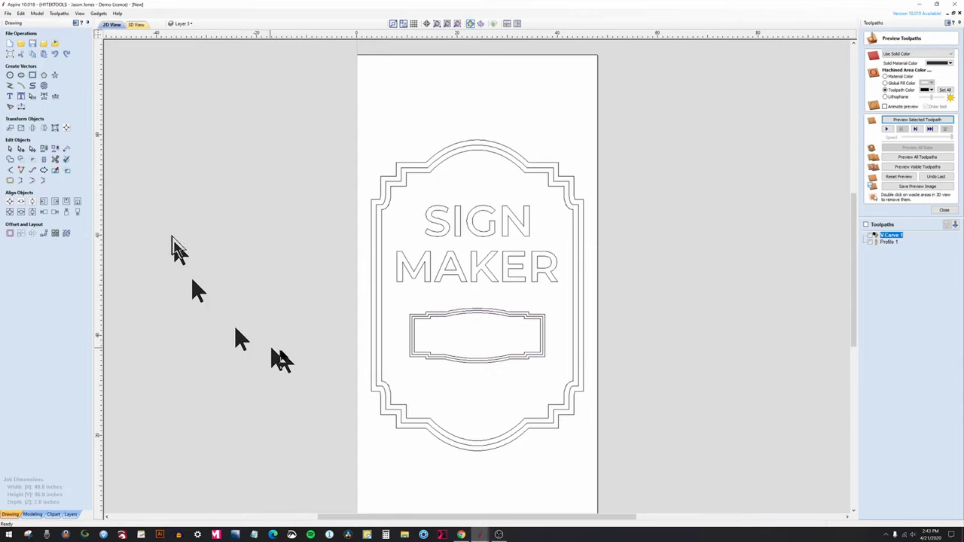
- Select all three plaque outlines and set their overall width to 32 inches with the height unlinked
{"action": "scroll", "coordinate": [532, 422], "scroll_direction": "up", "scroll_amount": 3}
{"action": "left_click_drag", "start_coordinate": [203, 194], "coordinate": [674, 379]}
{"action": "scroll", "coordinate": [674, 379], "scroll_direction": "down", "scroll_amount": 2}
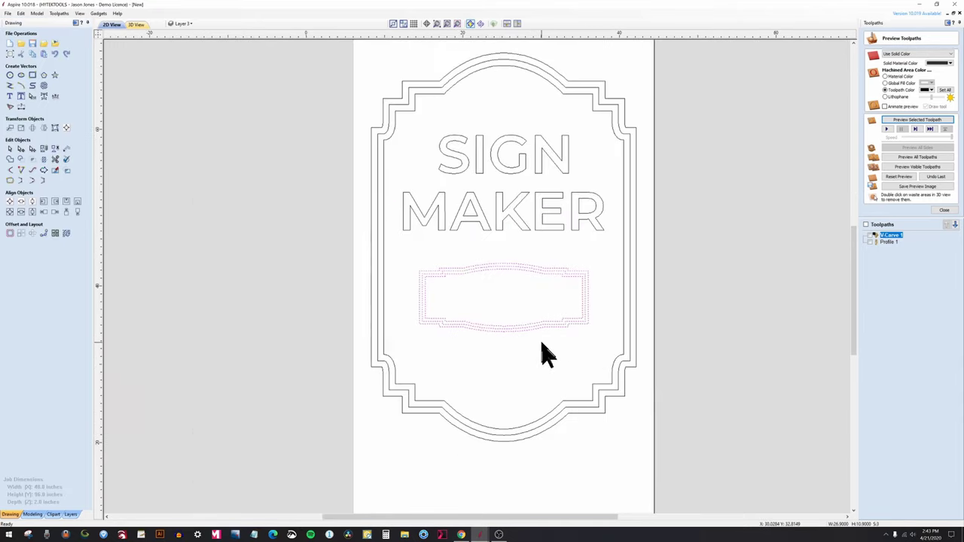
{"action": "scroll", "coordinate": [544, 353], "scroll_direction": "up", "scroll_amount": 1}
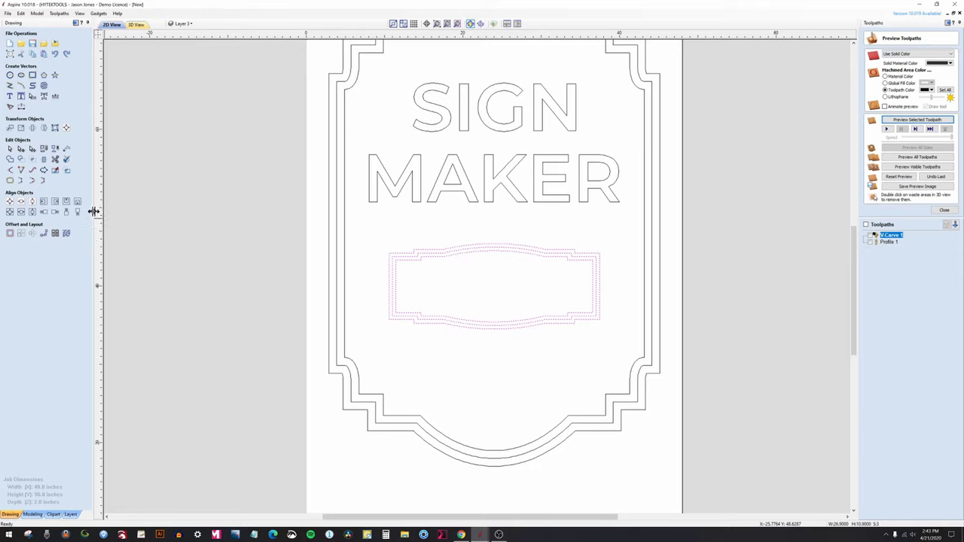
{"action": "left_click", "coordinate": [21, 128]}
{"action": "double_click", "coordinate": [47, 118]}
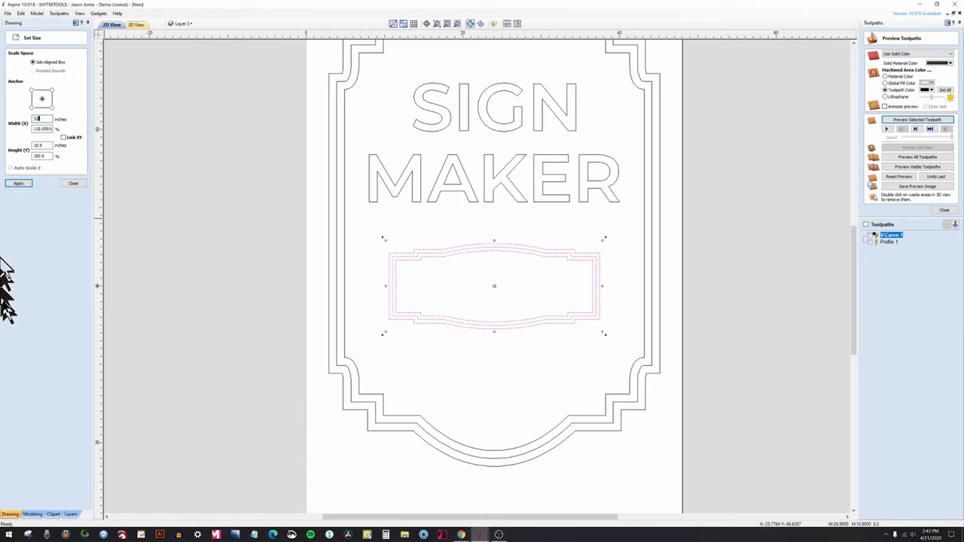
{"action": "left_click", "coordinate": [21, 184]}
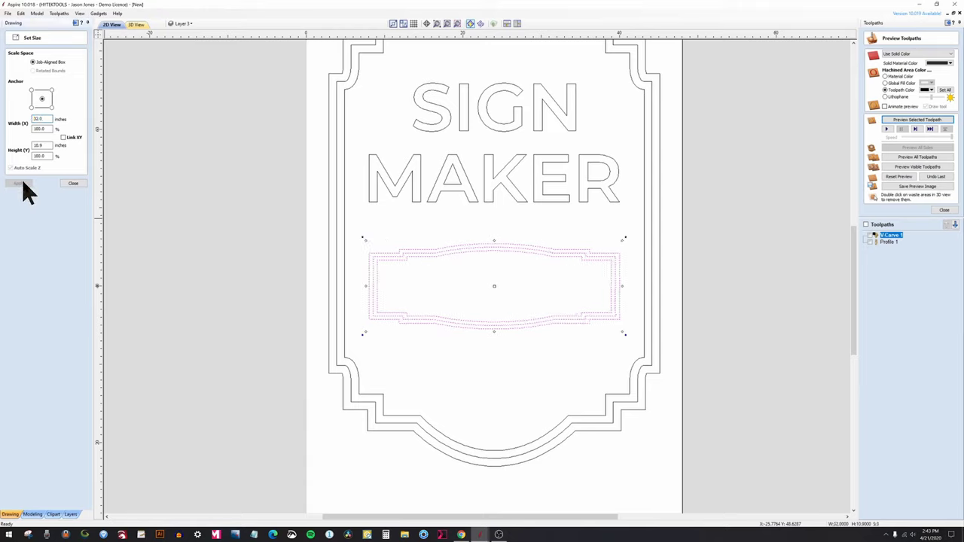
- Try overall widths of 42 and 38 inches for the plaque outlines
{"action": "double_click", "coordinate": [43, 119]}
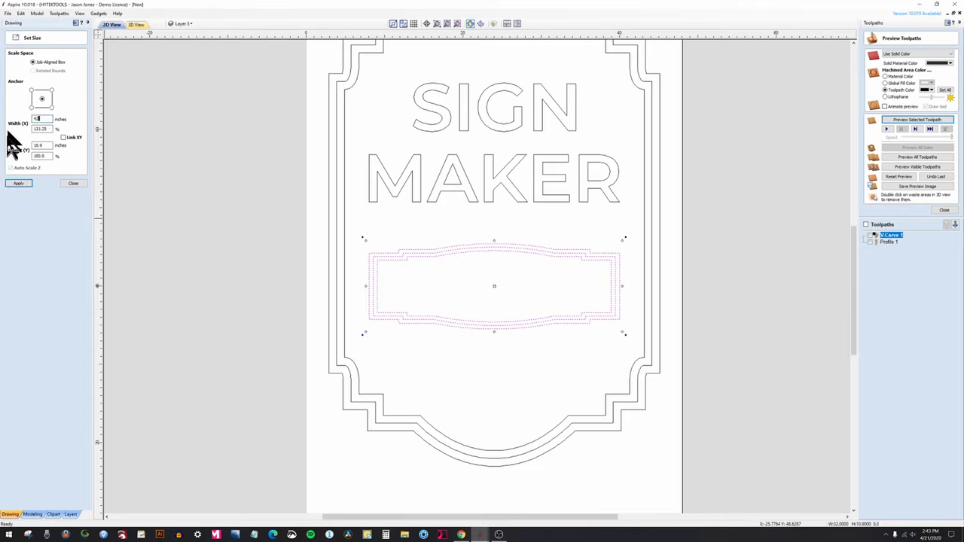
{"action": "left_click", "coordinate": [21, 184]}
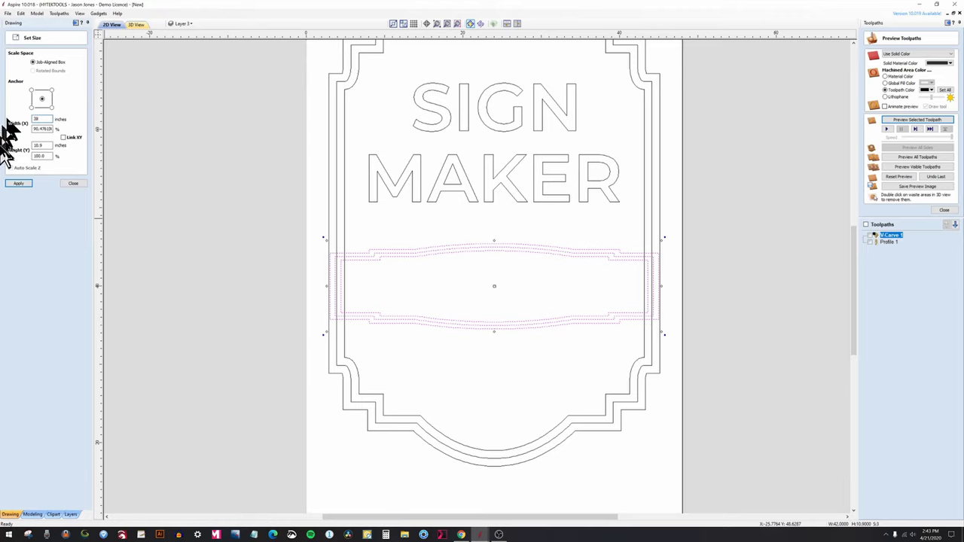
{"action": "type", "text": "38"}
{"action": "left_click", "coordinate": [19, 183]}
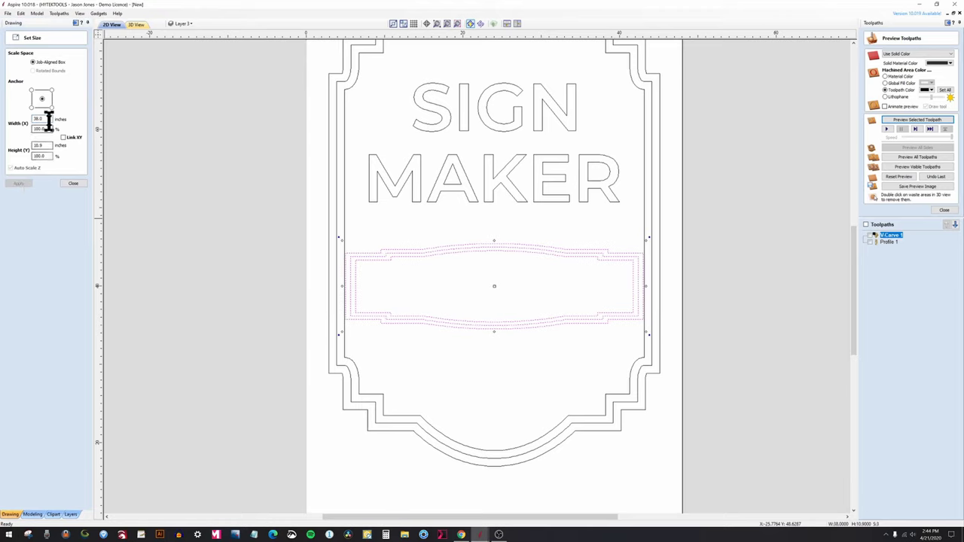
- Set the overall width of the plaque outlines to 36 inches and check the stretched border up close
{"action": "type", "text": "36"}
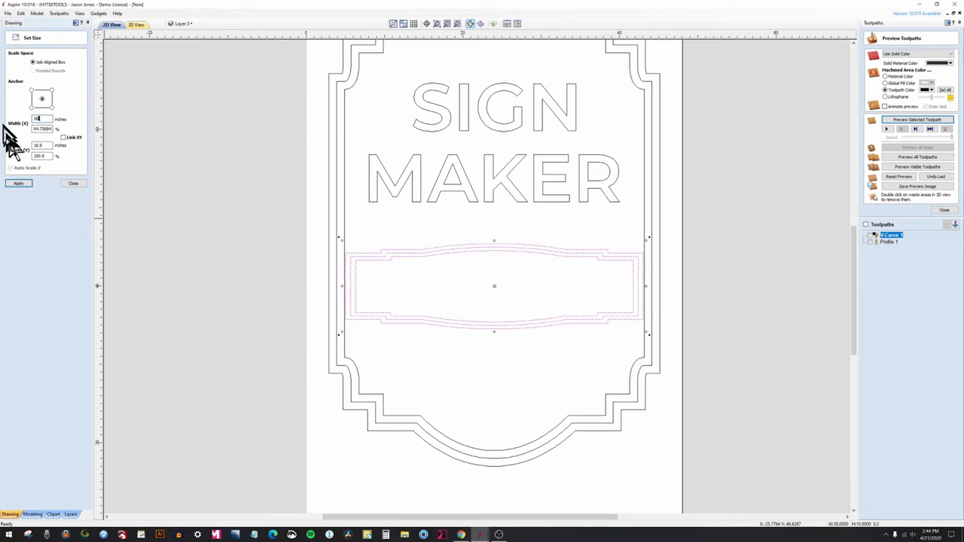
{"action": "left_click", "coordinate": [20, 184]}
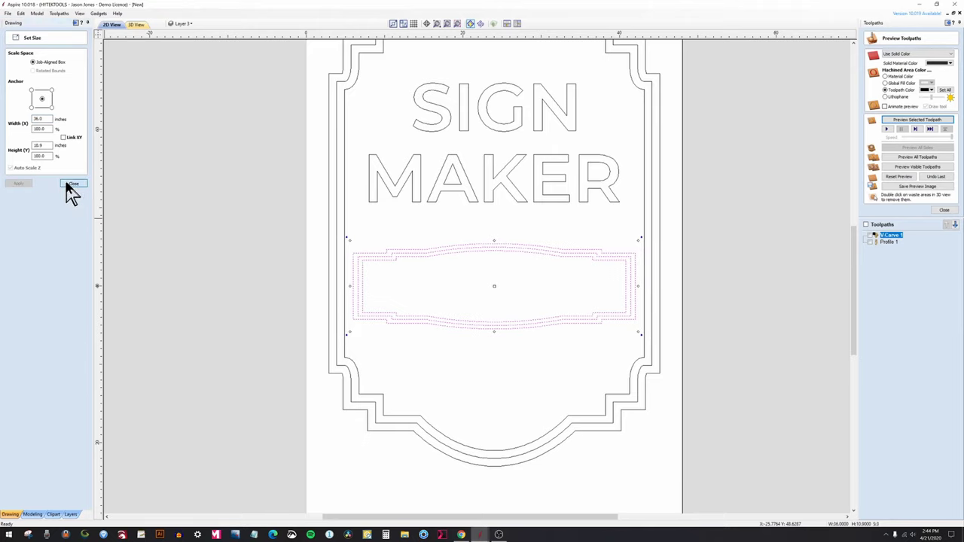
{"action": "left_click", "coordinate": [68, 183]}
{"action": "scroll", "coordinate": [377, 269], "scroll_direction": "up", "scroll_amount": 5}
{"action": "scroll", "coordinate": [433, 293], "scroll_direction": "up", "scroll_amount": 2}
{"action": "scroll", "coordinate": [458, 259], "scroll_direction": "down", "scroll_amount": 6}
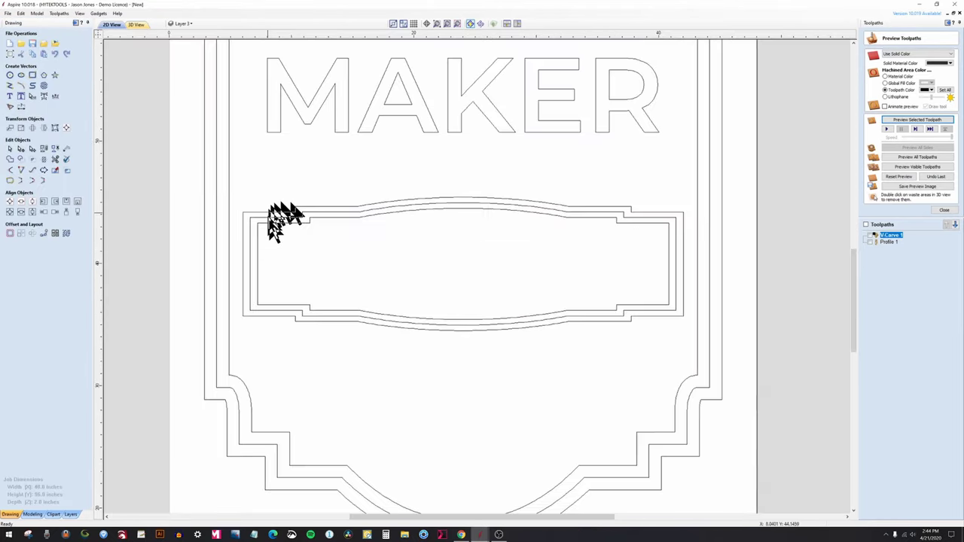
{"action": "scroll", "coordinate": [442, 276], "scroll_direction": "up", "scroll_amount": 3}
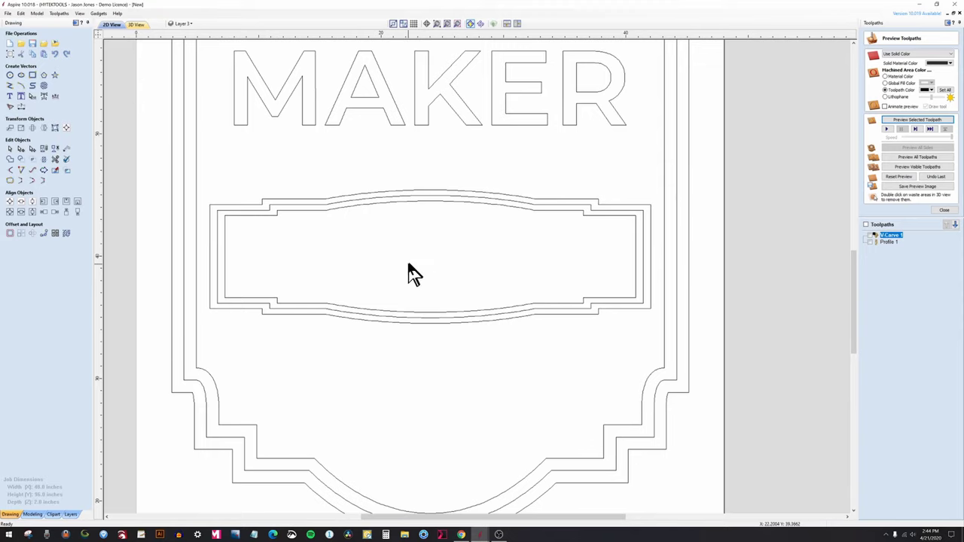
{"action": "scroll", "coordinate": [409, 274], "scroll_direction": "down", "scroll_amount": 3}
{"action": "left_click", "coordinate": [480, 280]}
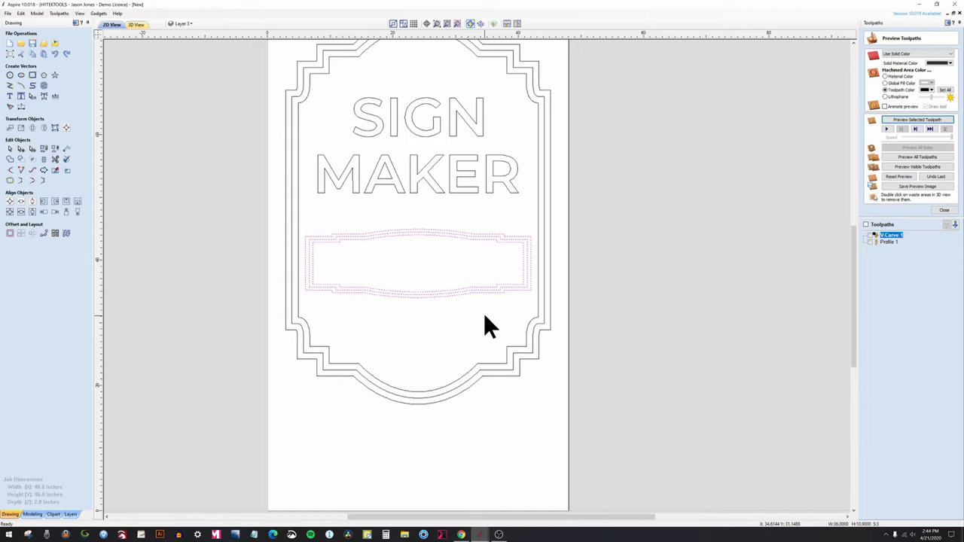
{"action": "left_click", "coordinate": [10, 96]}
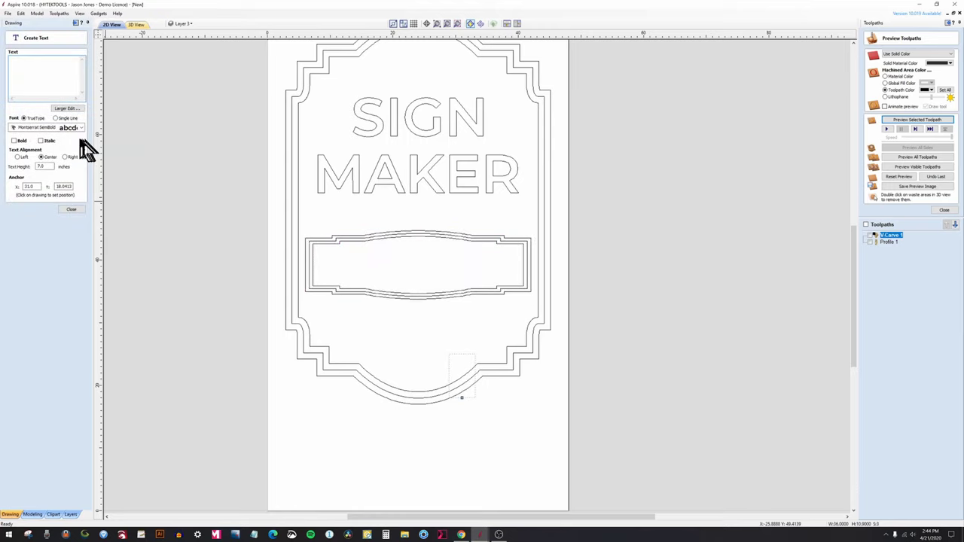
{"action": "left_click", "coordinate": [63, 128]}
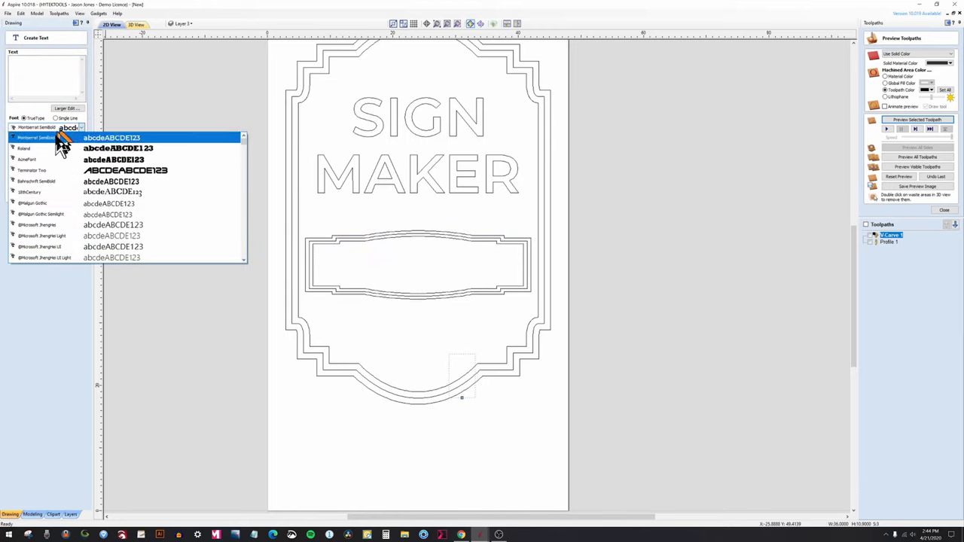
{"action": "left_click", "coordinate": [72, 203]}
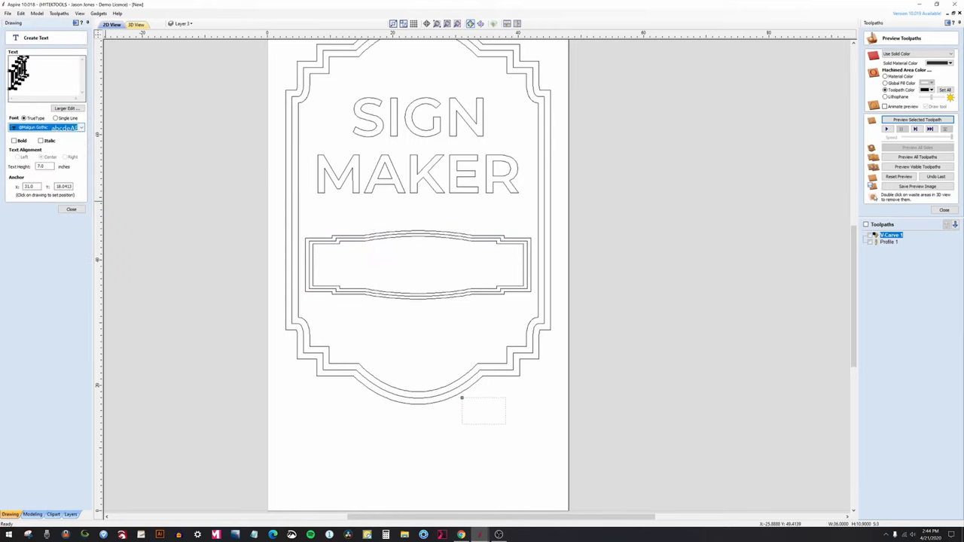
{"action": "type", "text": "DELUXE"}
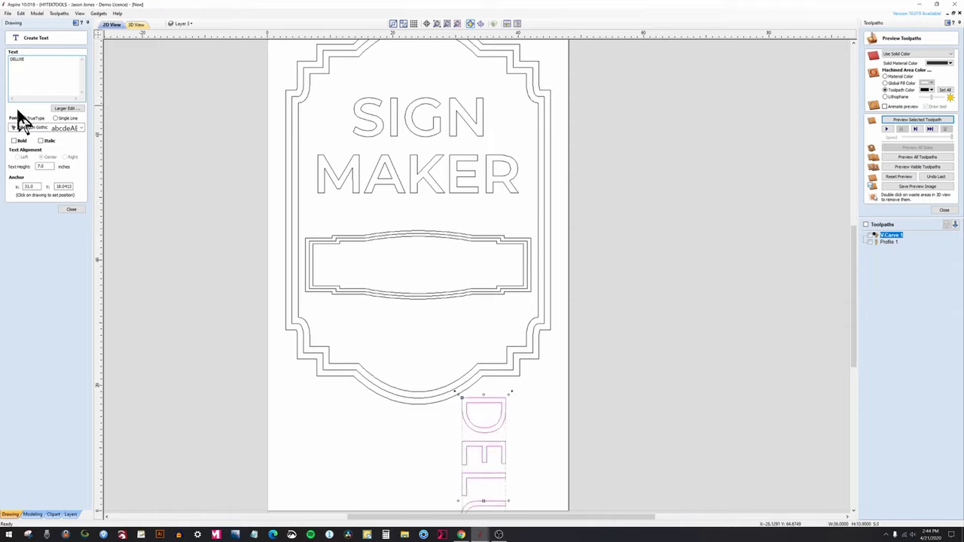
- Try the Calvin font for the DELUXE text
{"action": "left_click", "coordinate": [39, 129]}
{"action": "scroll", "coordinate": [76, 209], "scroll_direction": "down", "scroll_amount": 12}
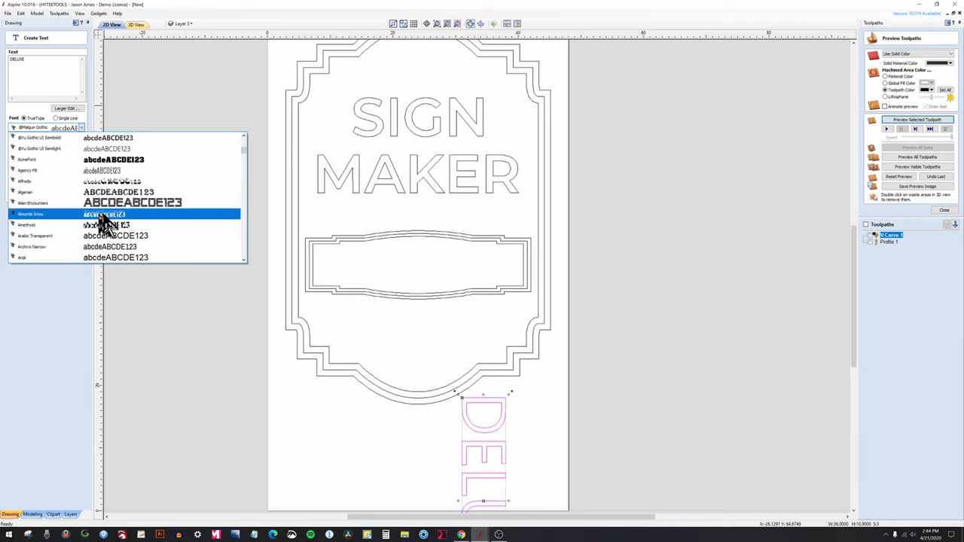
{"action": "scroll", "coordinate": [106, 216], "scroll_direction": "down", "scroll_amount": 10}
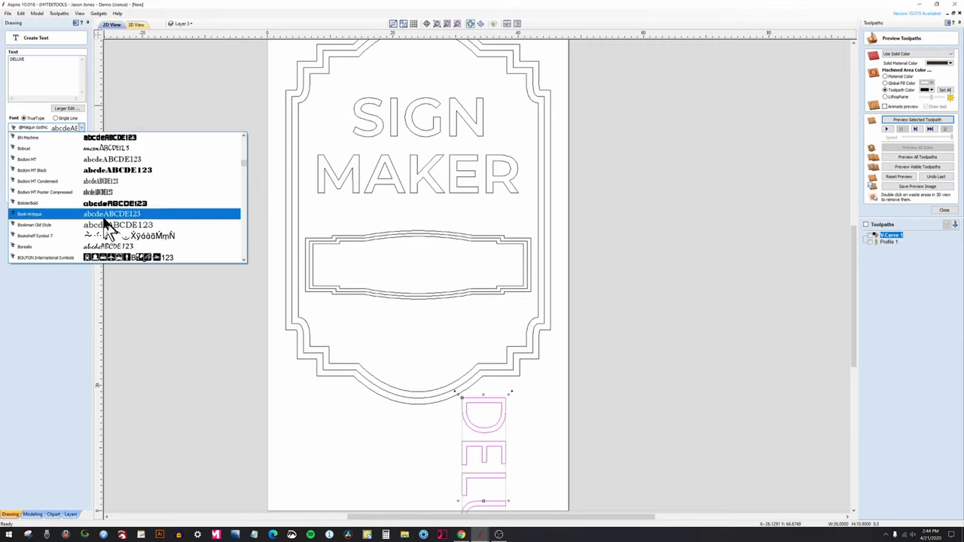
{"action": "scroll", "coordinate": [151, 188], "scroll_direction": "down", "scroll_amount": 7}
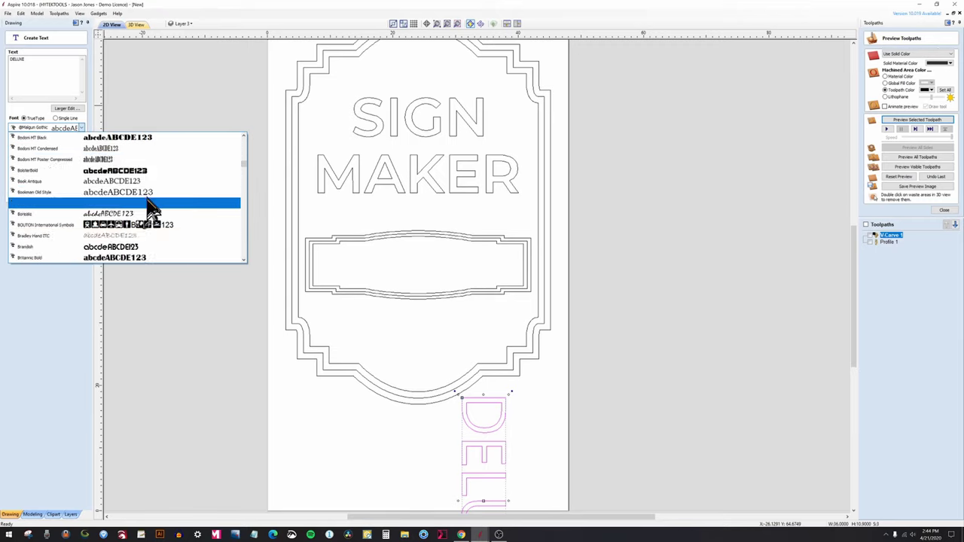
{"action": "scroll", "coordinate": [151, 230], "scroll_direction": "down", "scroll_amount": 4}
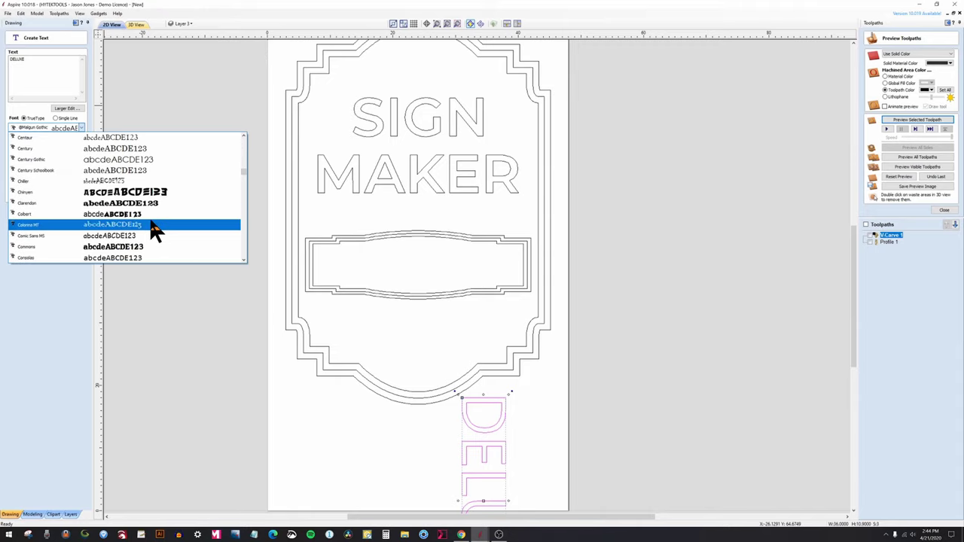
{"action": "scroll", "coordinate": [154, 229], "scroll_direction": "up", "scroll_amount": 4}
{"action": "scroll", "coordinate": [154, 230], "scroll_direction": "down", "scroll_amount": 7}
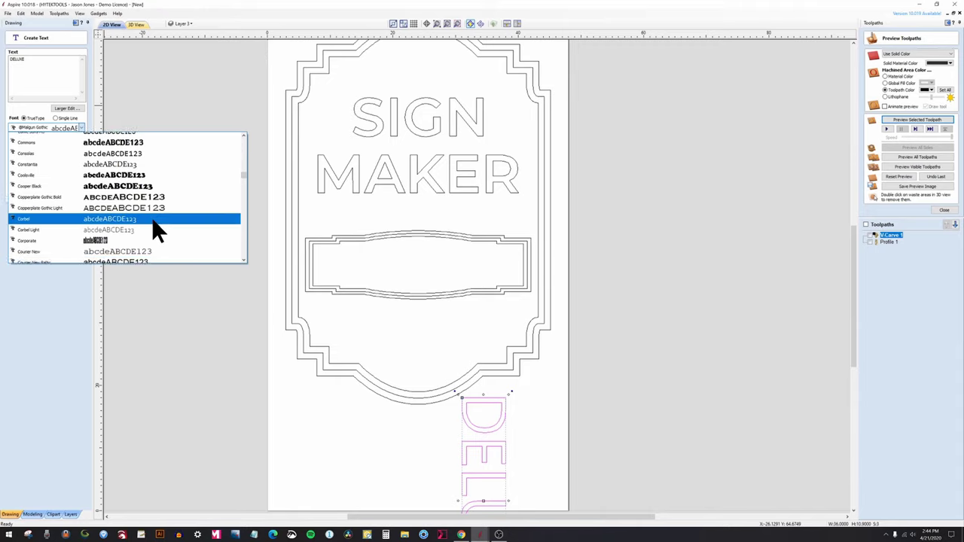
{"action": "scroll", "coordinate": [152, 226], "scroll_direction": "up", "scroll_amount": 5}
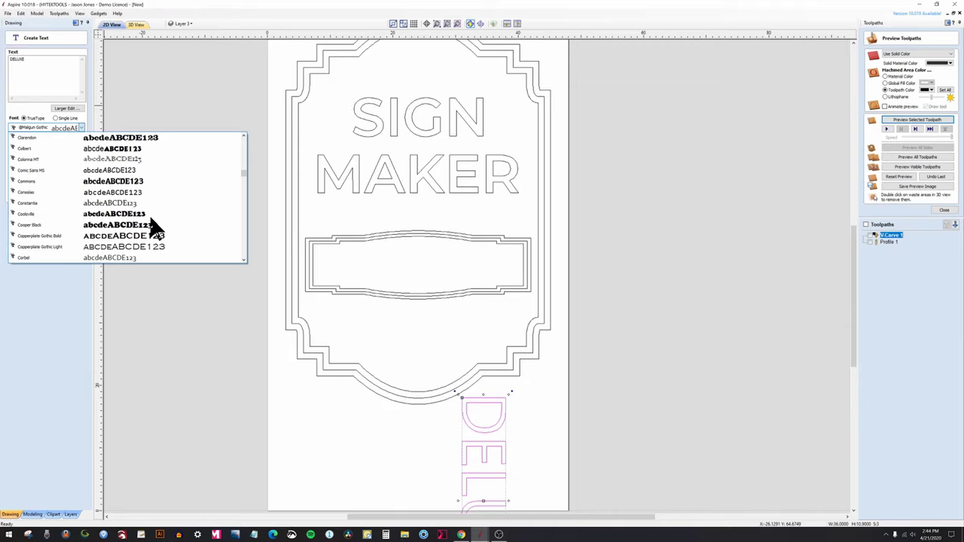
{"action": "scroll", "coordinate": [155, 217], "scroll_direction": "up", "scroll_amount": 4}
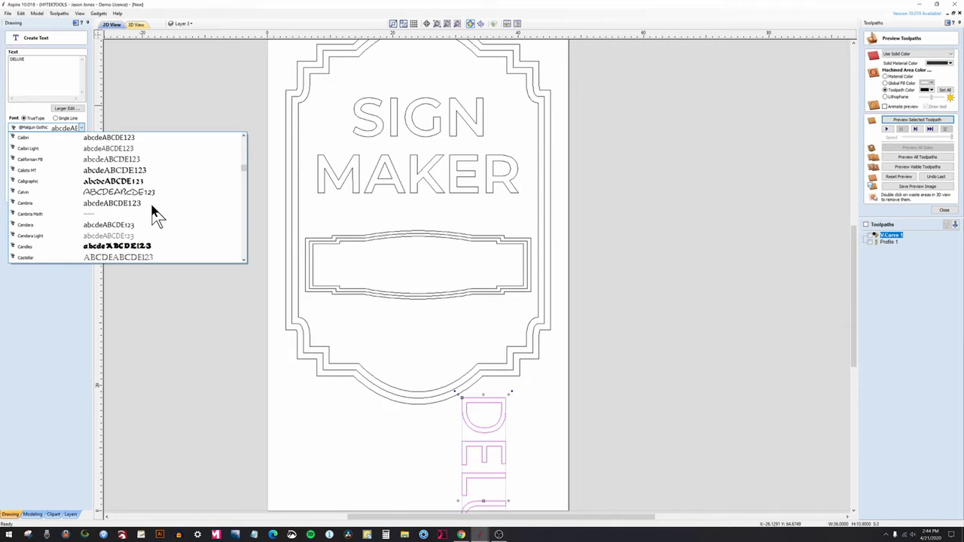
{"action": "left_click", "coordinate": [154, 192]}
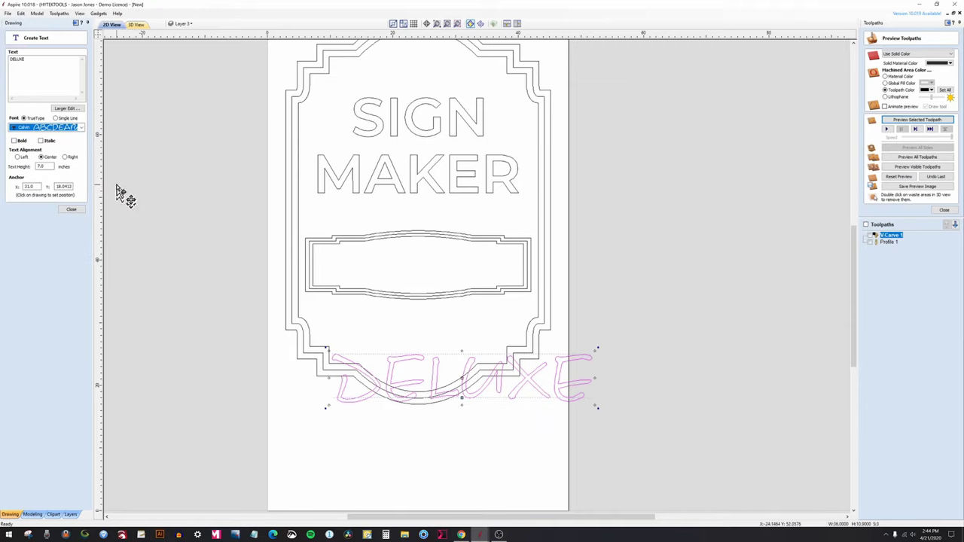
- Set the text's font to Kunstler Script and reword it as Deluxe in mixed case
{"action": "left_click", "coordinate": [81, 128]}
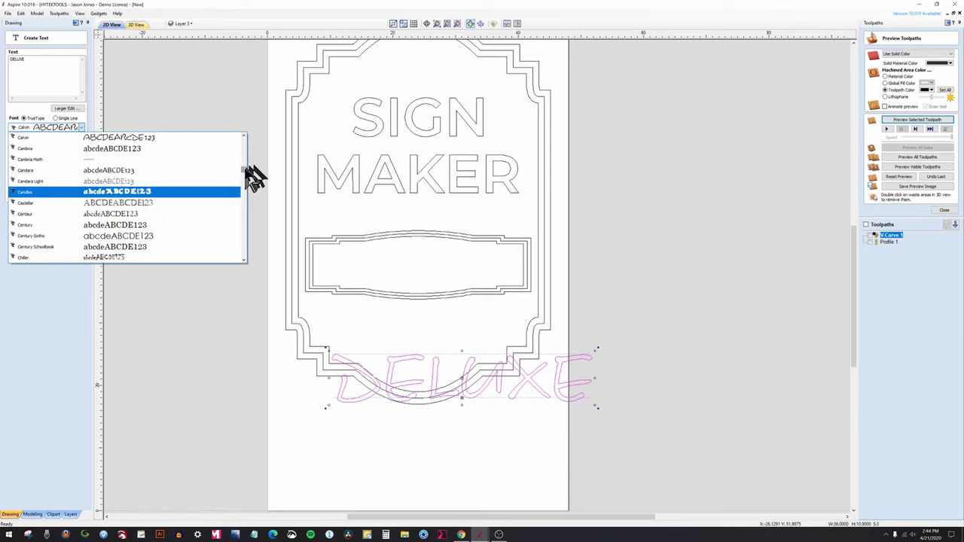
{"action": "left_click_drag", "start_coordinate": [252, 176], "coordinate": [253, 215]}
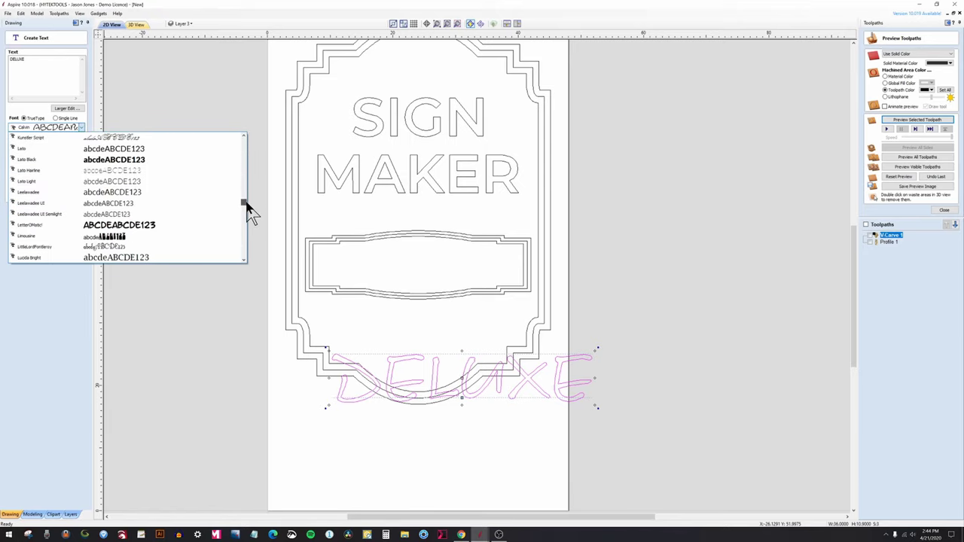
{"action": "left_click", "coordinate": [184, 139]}
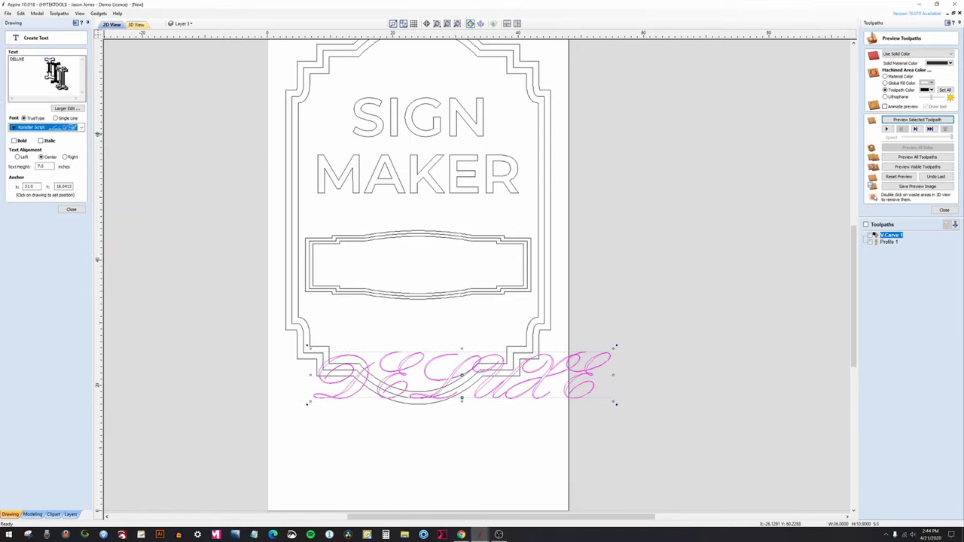
{"action": "left_click_drag", "start_coordinate": [46, 66], "coordinate": [4, 56]}
{"action": "type", "text": "Deluxe"}
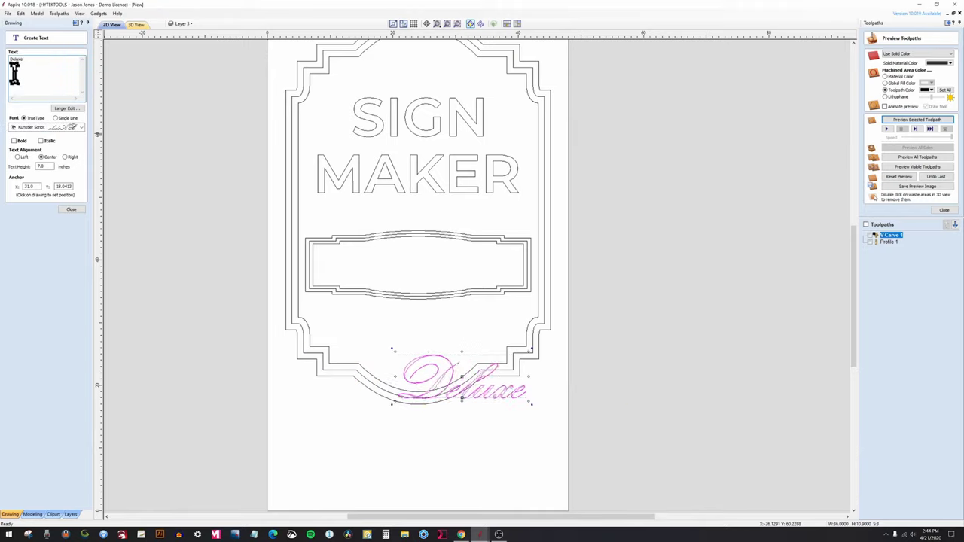
{"action": "left_click", "coordinate": [69, 209]}
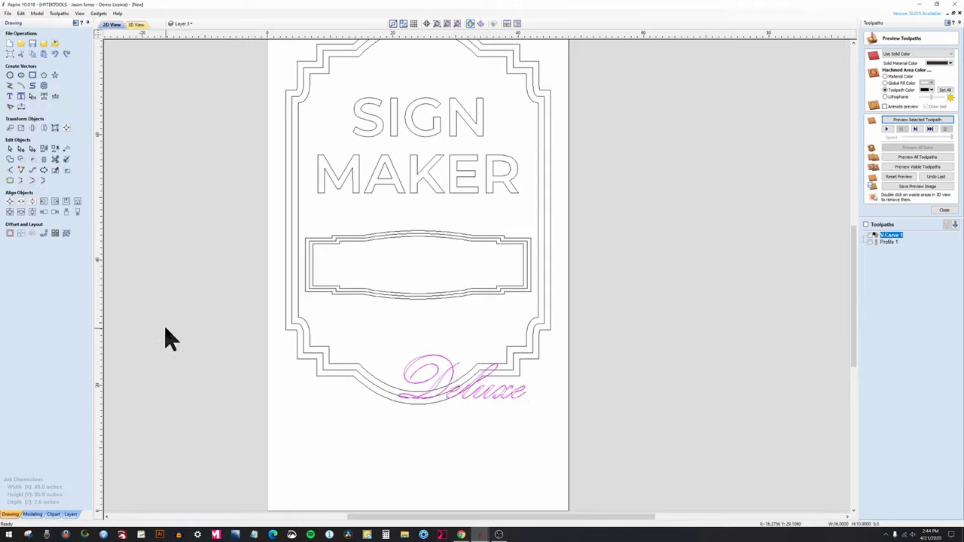
- Center the Deluxe text horizontally on the material and nudge it up into the middle of the plaque
{"action": "left_click", "coordinate": [21, 203]}
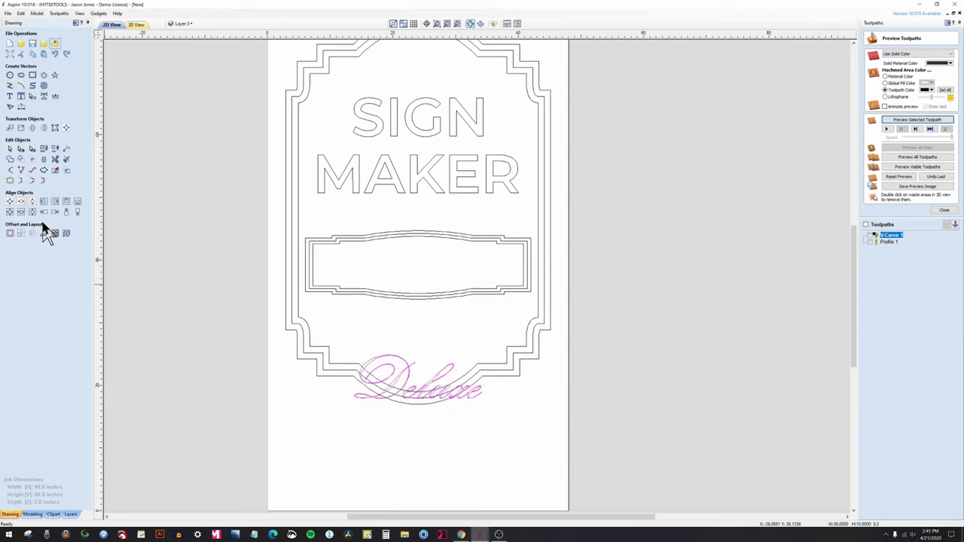
{"action": "left_click", "coordinate": [546, 486]}
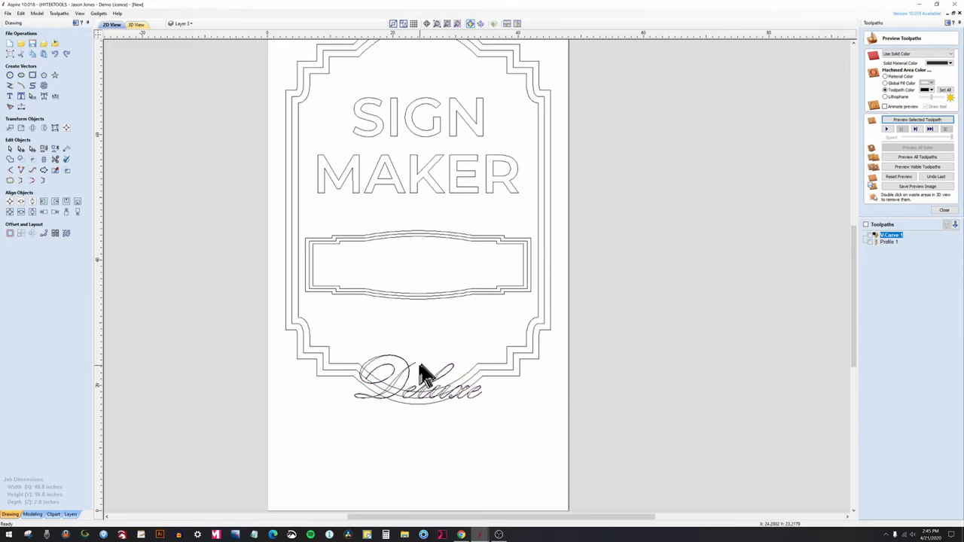
{"action": "left_click", "coordinate": [424, 384]}
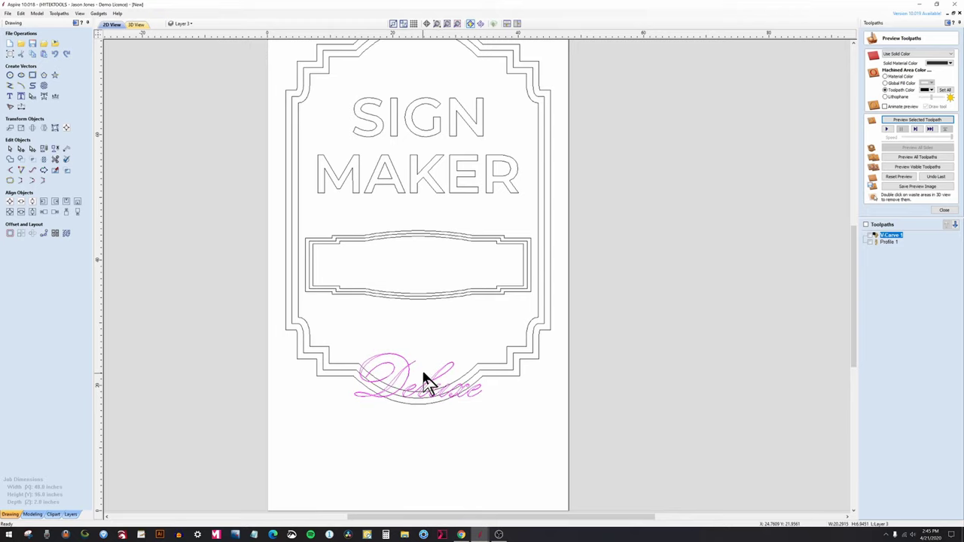
{"action": "key", "text": "Up"}
{"action": "key", "text": "Up"}
{"action": "key", "text": "Up"}
{"action": "key", "text": "Up"}
{"action": "key", "text": "Up"}
{"action": "key", "text": "Up"}
{"action": "key", "text": "Up"}
{"action": "key", "text": "Up"}
{"action": "key", "text": "Up"}
{"action": "key", "text": "Up"}
{"action": "key", "text": "Up"}
{"action": "key", "text": "Up"}
{"action": "key", "text": "Up"}
{"action": "key", "text": "Up"}
{"action": "key", "text": "Up"}
{"action": "key", "text": "Up"}
{"action": "key", "text": "Up"}
{"action": "key", "text": "Up"}
{"action": "key", "text": "Up"}
{"action": "key", "text": "Up"}
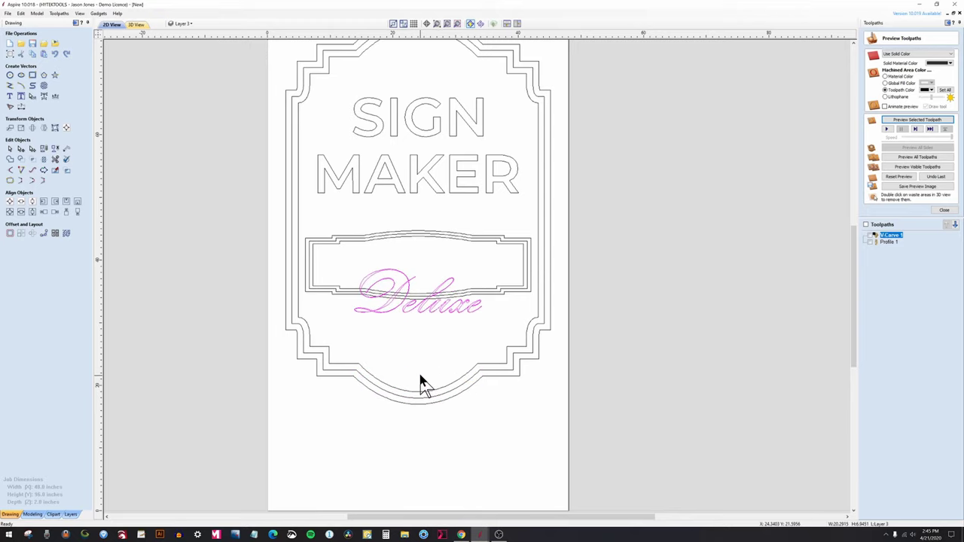
{"action": "scroll", "coordinate": [432, 260], "scroll_direction": "up", "scroll_amount": 3}
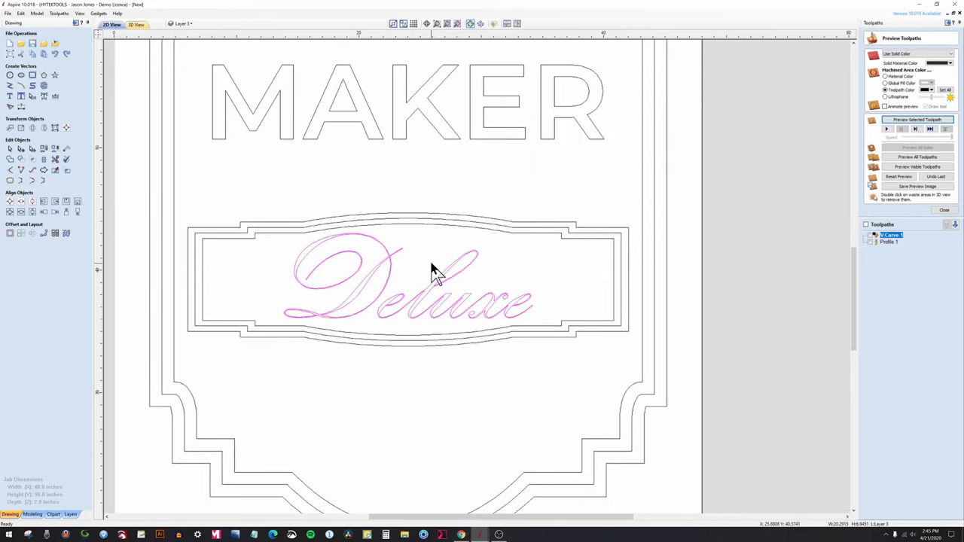
- Edit the V-Carve 1 toolpath to include the two inner plaque outlines and recalculate it
{"action": "double_click", "coordinate": [890, 234]}
{"action": "scroll", "coordinate": [613, 295], "scroll_direction": "down", "scroll_amount": 3}
{"action": "scroll", "coordinate": [566, 256], "scroll_direction": "up", "scroll_amount": 2}
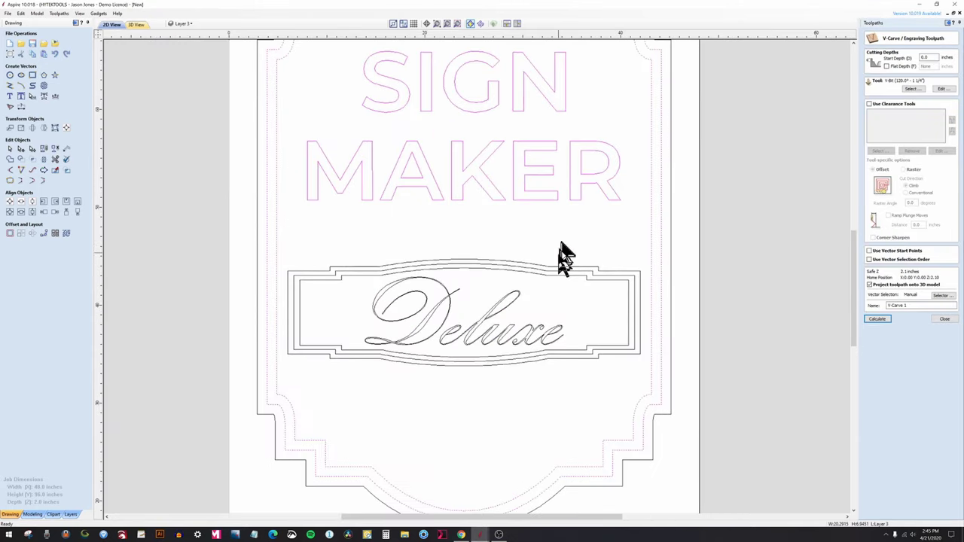
{"action": "scroll", "coordinate": [614, 280], "scroll_direction": "up", "scroll_amount": 1}
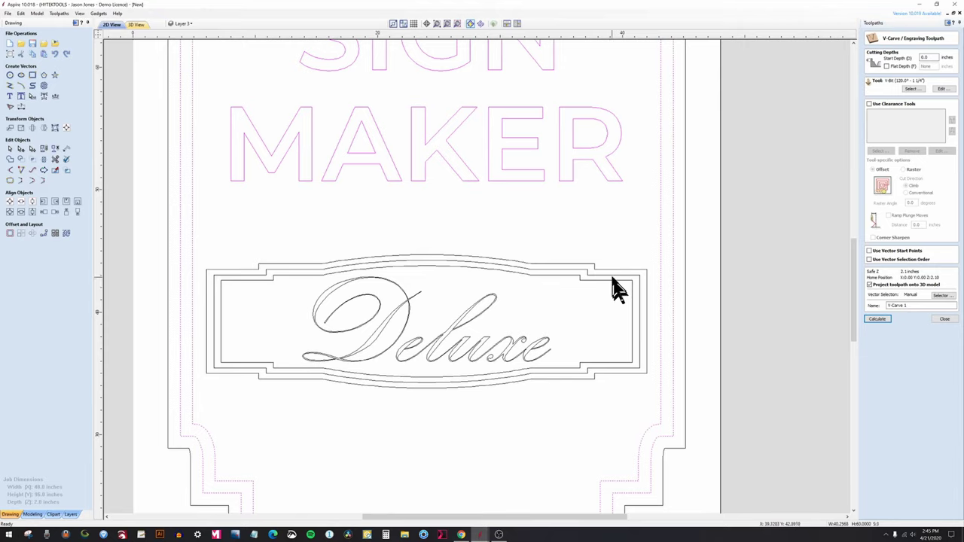
{"action": "left_click", "coordinate": [610, 277]}
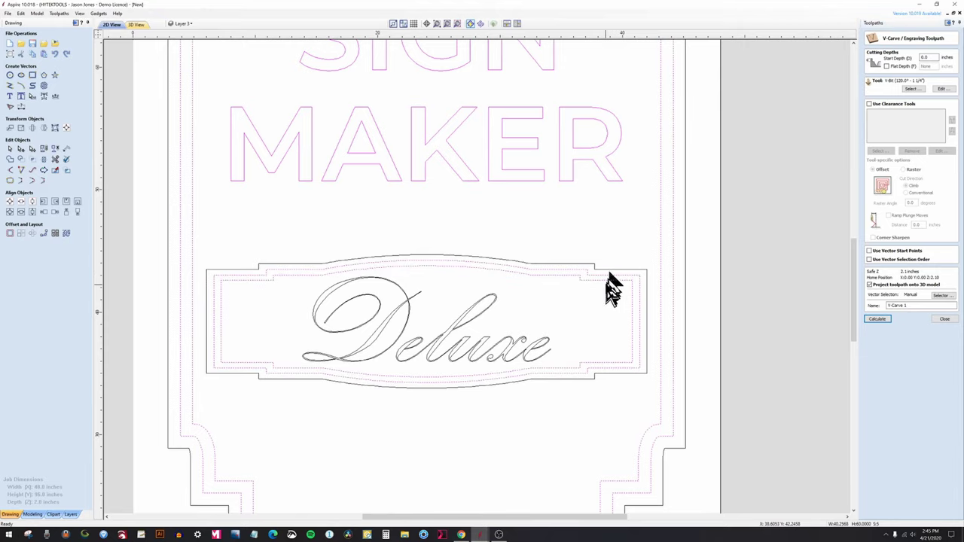
{"action": "left_click", "coordinate": [881, 321]}
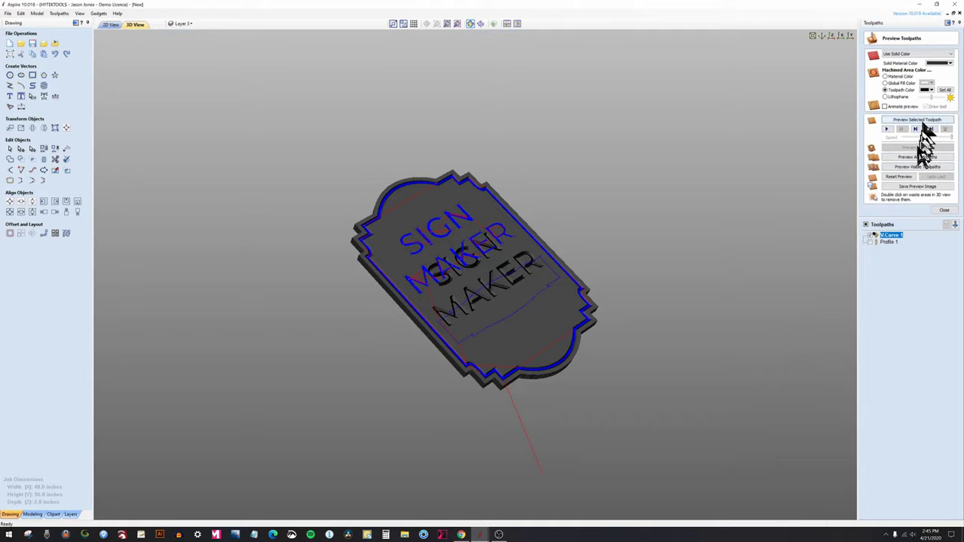
- Reset the material preview and simulate the V-Carve 1 toolpath again
{"action": "left_click", "coordinate": [945, 210]}
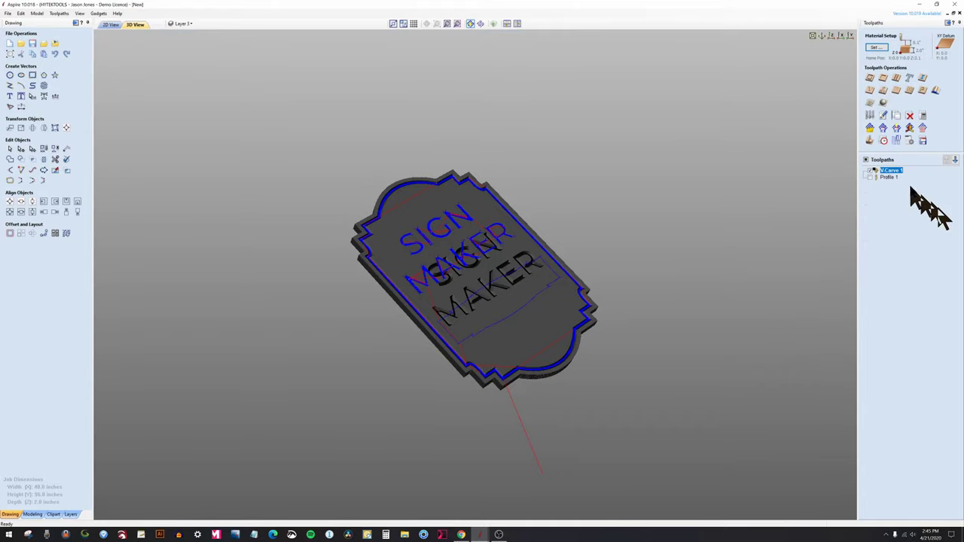
{"action": "left_click", "coordinate": [873, 143]}
{"action": "left_click", "coordinate": [900, 176]}
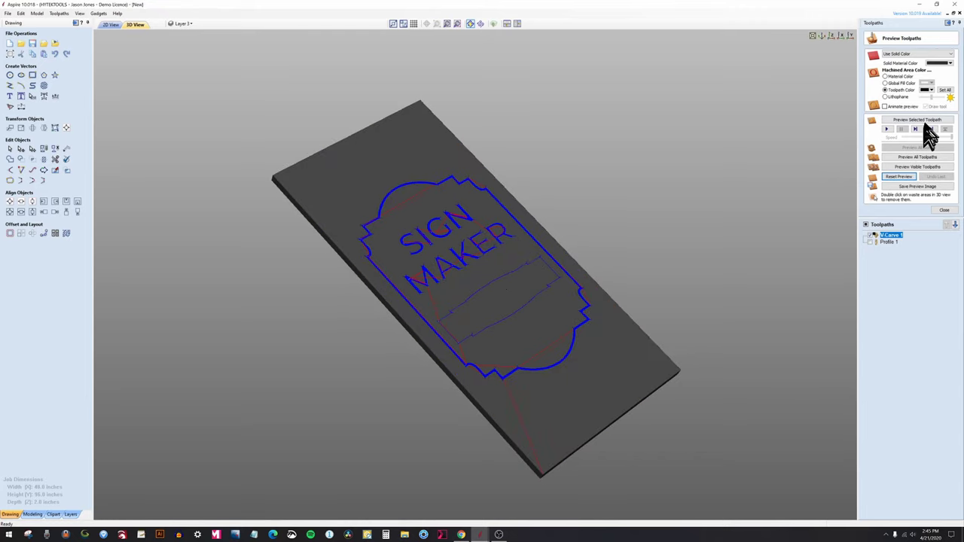
{"action": "left_click", "coordinate": [923, 121]}
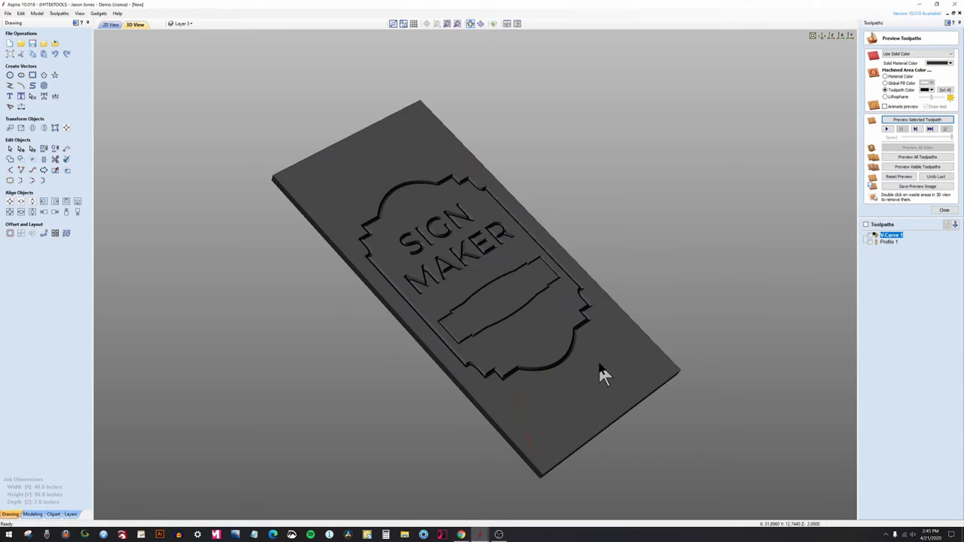
- Create and calculate a V-carve toolpath for the Deluxe text using the 60° 1/4" V-bit
{"action": "left_click", "coordinate": [113, 25]}
{"action": "scroll", "coordinate": [388, 340], "scroll_direction": "up", "scroll_amount": 5}
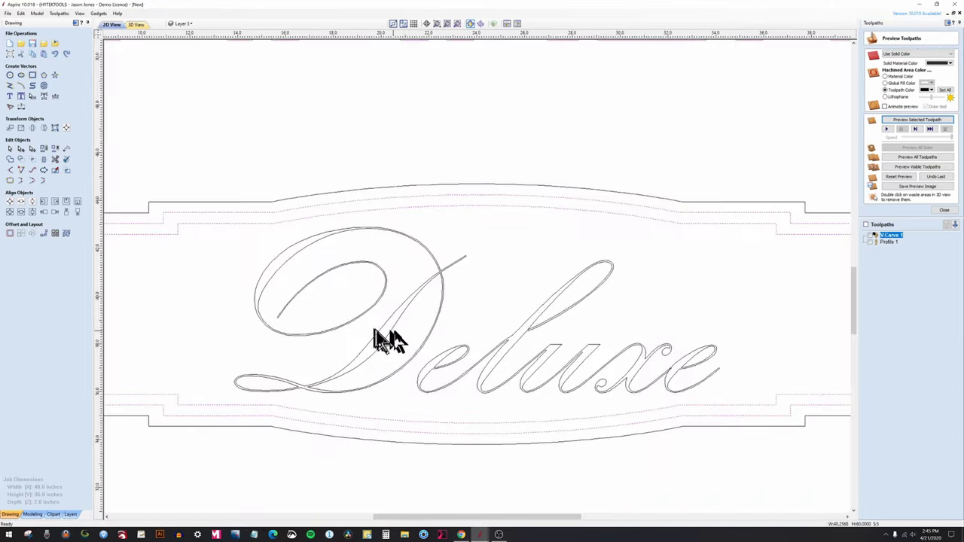
{"action": "left_click", "coordinate": [388, 341]}
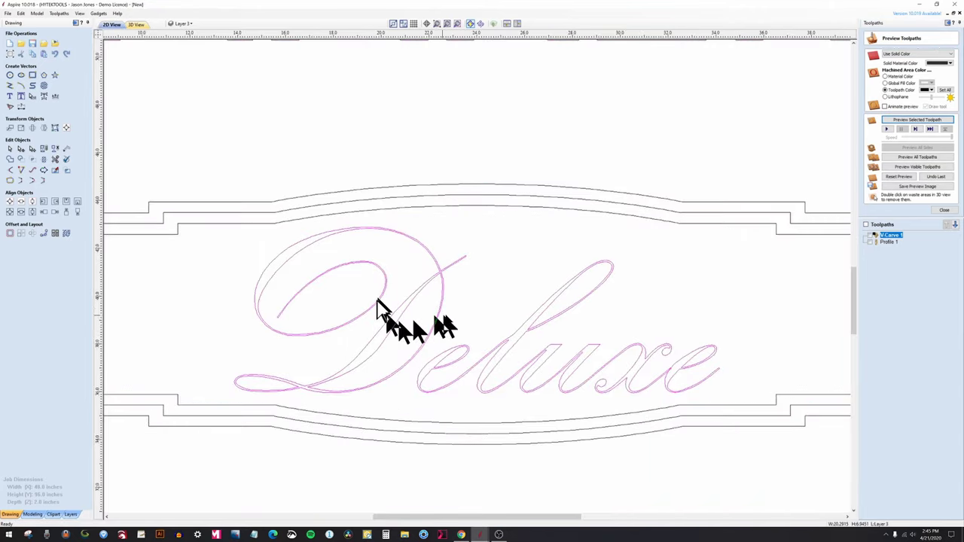
{"action": "left_click", "coordinate": [944, 212]}
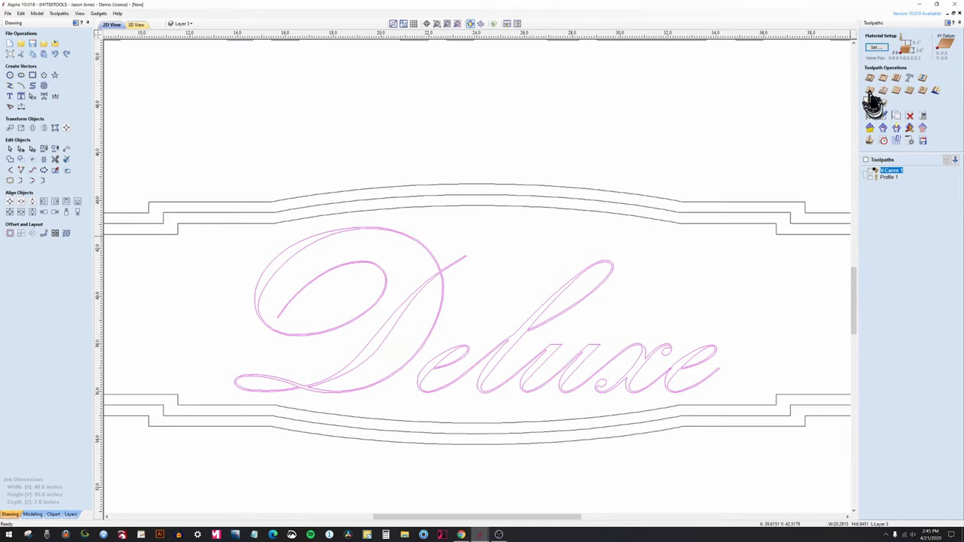
{"action": "left_click", "coordinate": [874, 98]}
{"action": "left_click", "coordinate": [946, 293]}
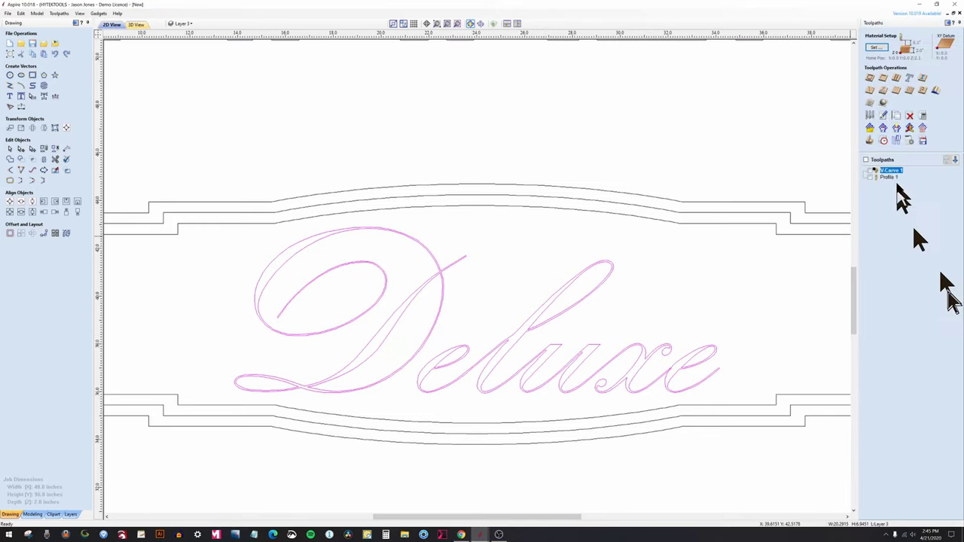
{"action": "left_click", "coordinate": [876, 100]}
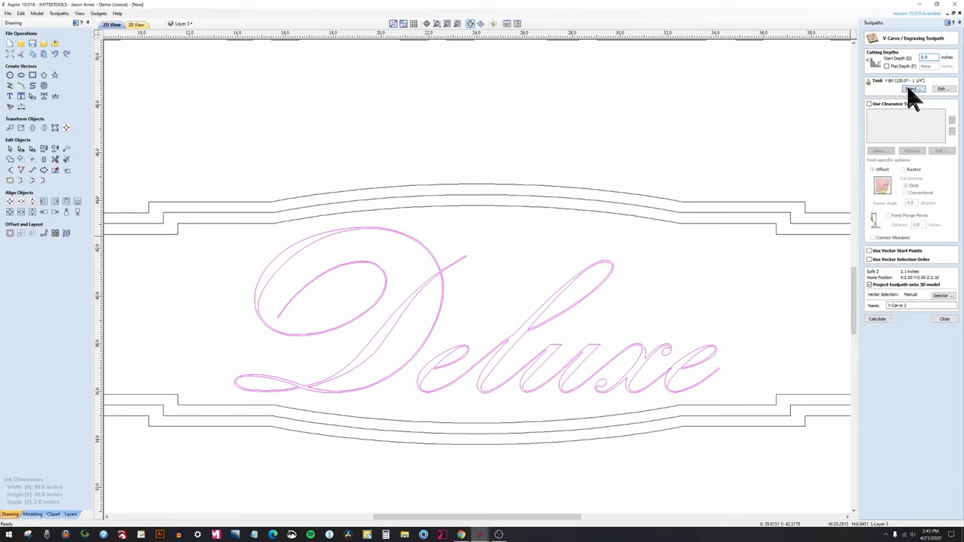
{"action": "left_click", "coordinate": [910, 89]}
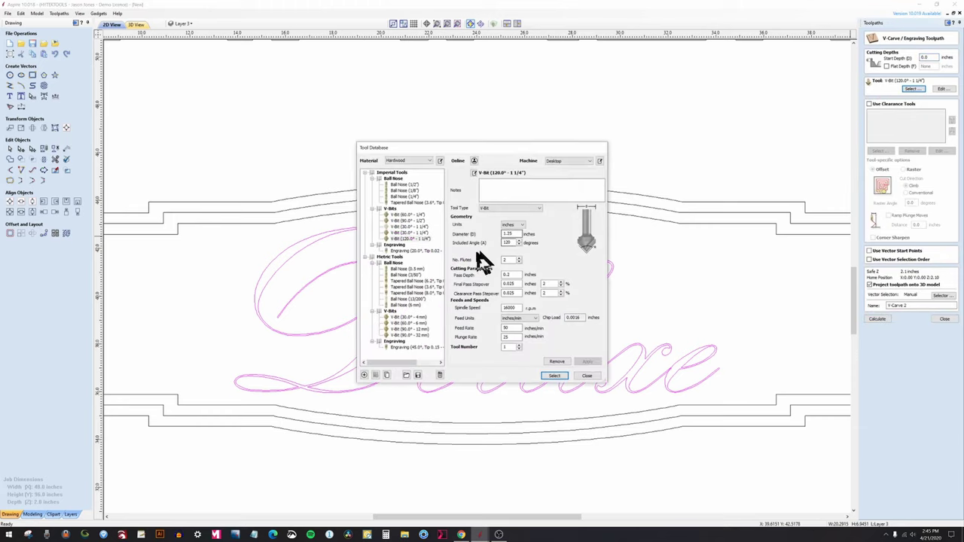
{"action": "left_click", "coordinate": [409, 215]}
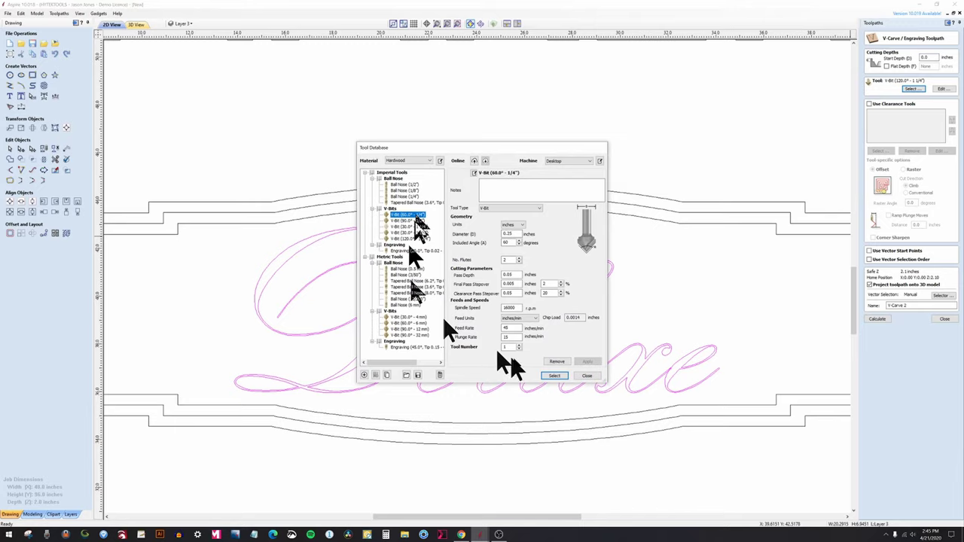
{"action": "left_click", "coordinate": [555, 375]}
{"action": "left_click", "coordinate": [875, 319]}
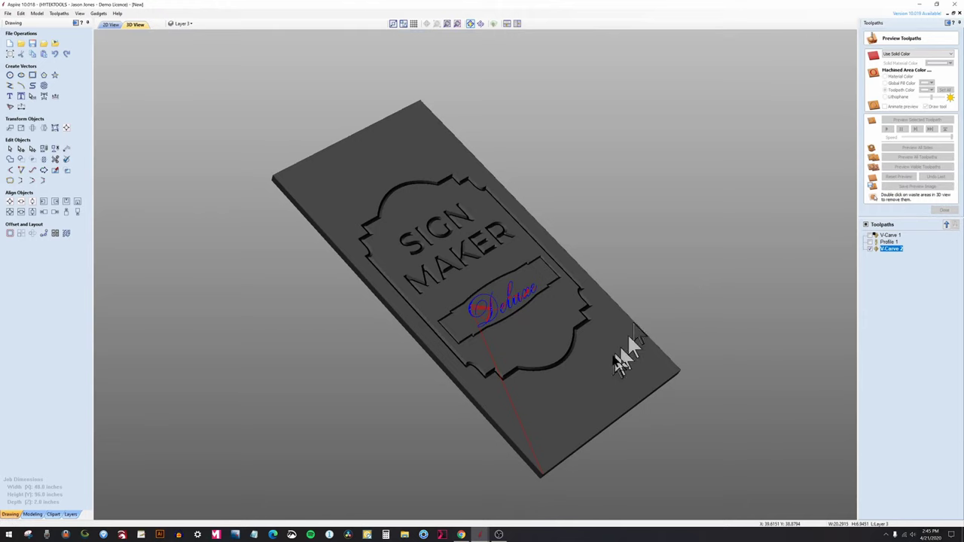
- Simulate the Deluxe text's V-Carve 2 toolpath and set its preview color to light gray
{"action": "left_click_drag", "start_coordinate": [629, 383], "coordinate": [323, 344]}
{"action": "scroll", "coordinate": [407, 388], "scroll_direction": "up", "scroll_amount": 5}
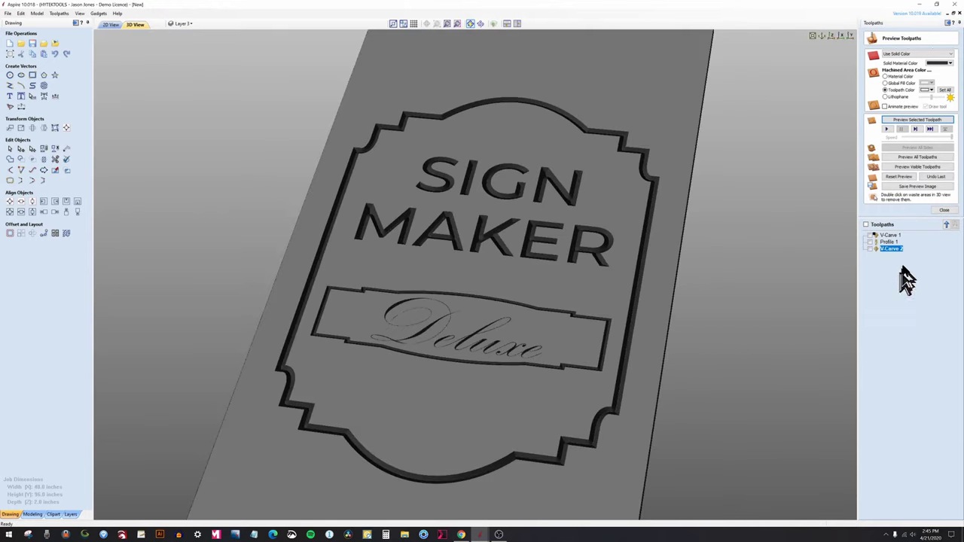
{"action": "left_click", "coordinate": [871, 248]}
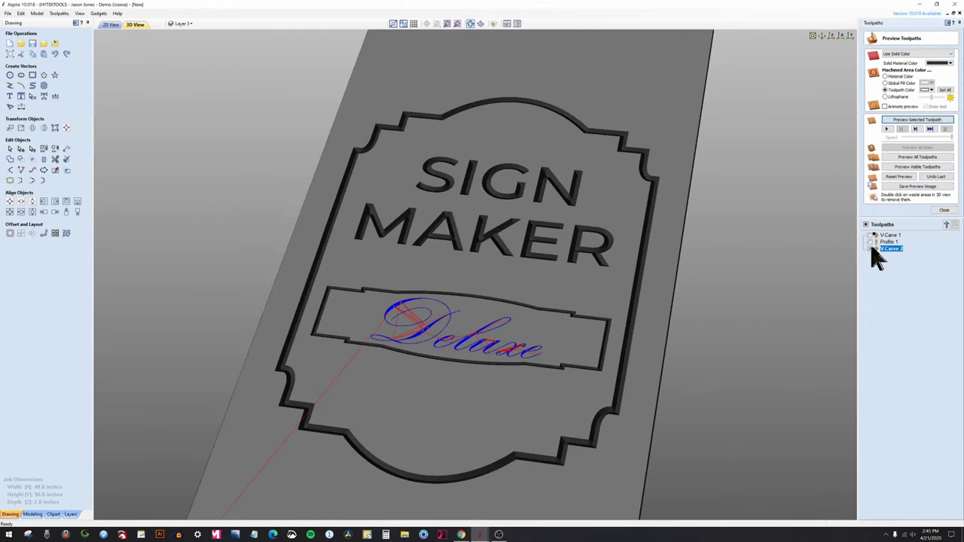
{"action": "left_click", "coordinate": [931, 91]}
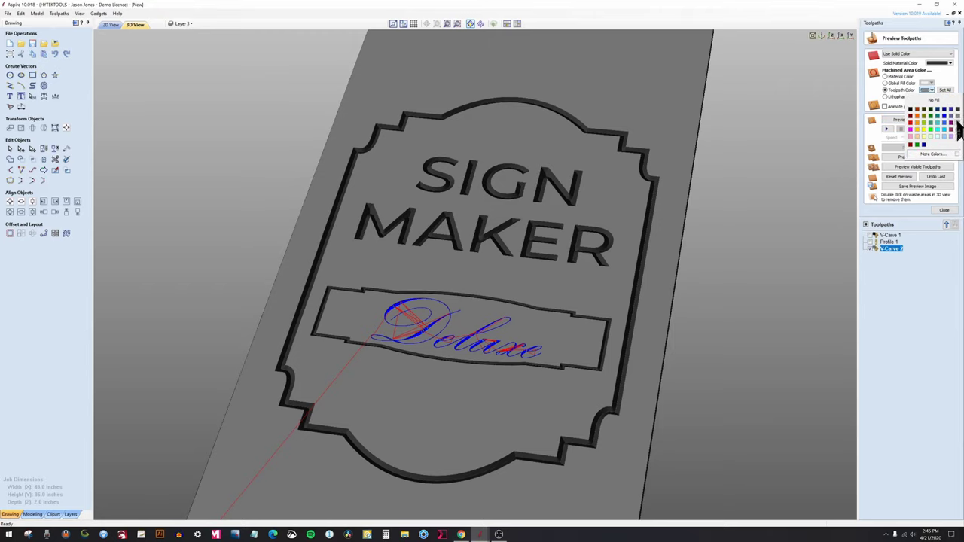
{"action": "left_click", "coordinate": [958, 130]}
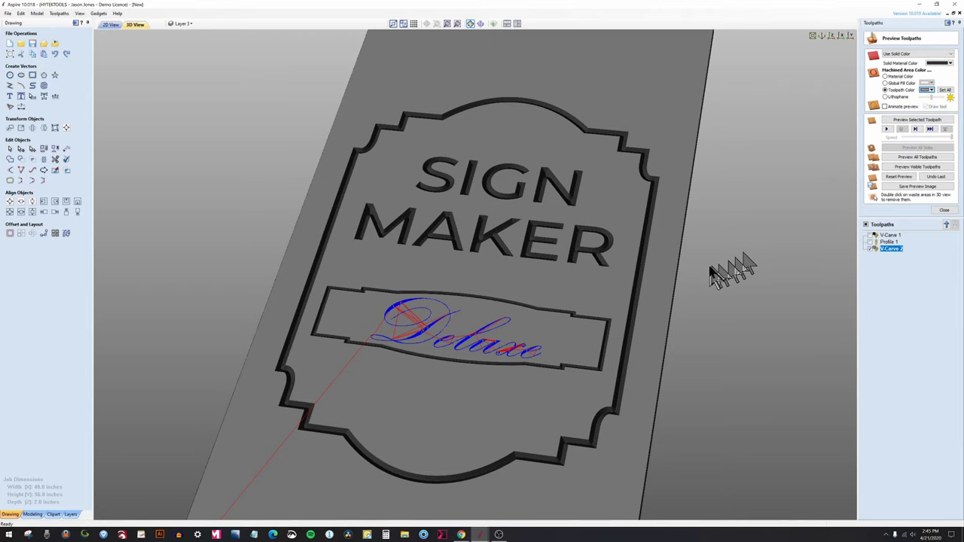
{"action": "left_click", "coordinate": [872, 249]}
{"action": "scroll", "coordinate": [443, 348], "scroll_direction": "up", "scroll_amount": 5}
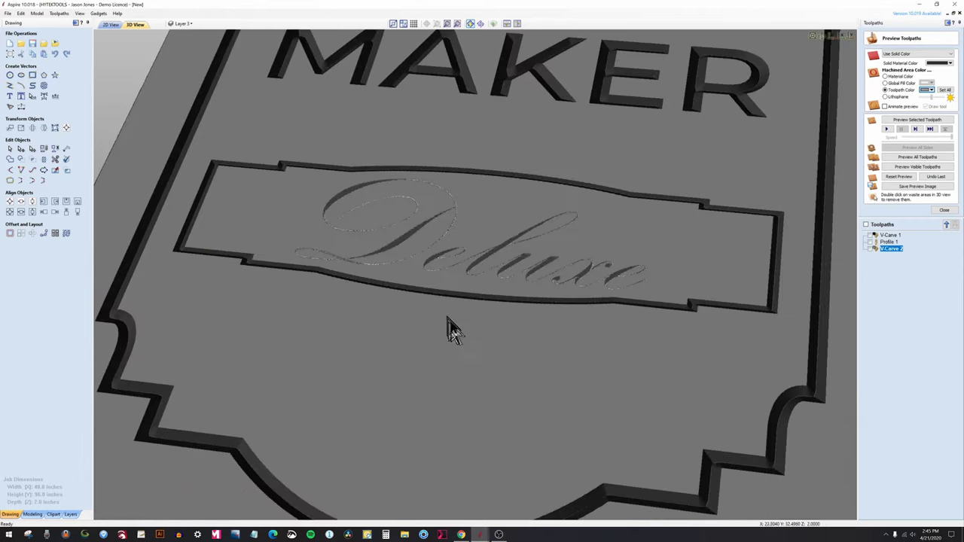
{"action": "scroll", "coordinate": [453, 331], "scroll_direction": "down", "scroll_amount": 3}
{"action": "left_click_drag", "start_coordinate": [596, 407], "coordinate": [584, 372]}
{"action": "left_click_drag", "start_coordinate": [613, 316], "coordinate": [577, 387]}
- Calculate a profile toolpath on the plaque's outermost outline with the 60° 1/4" V-bit, machining on the vector at .25 inch cut depth
{"action": "left_click", "coordinate": [111, 24]}
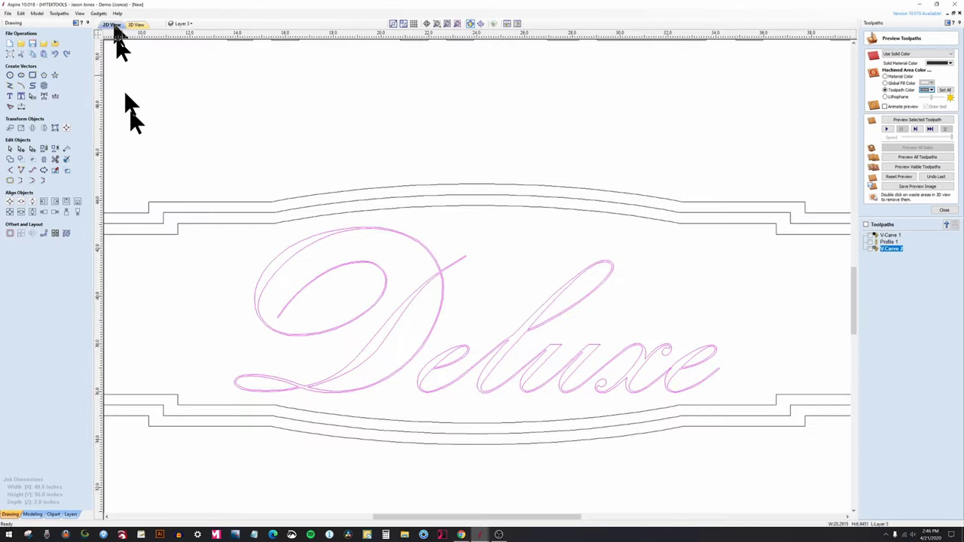
{"action": "scroll", "coordinate": [463, 312], "scroll_direction": "up", "scroll_amount": 2}
{"action": "scroll", "coordinate": [462, 259], "scroll_direction": "down", "scroll_amount": 3}
{"action": "left_click", "coordinate": [482, 245]}
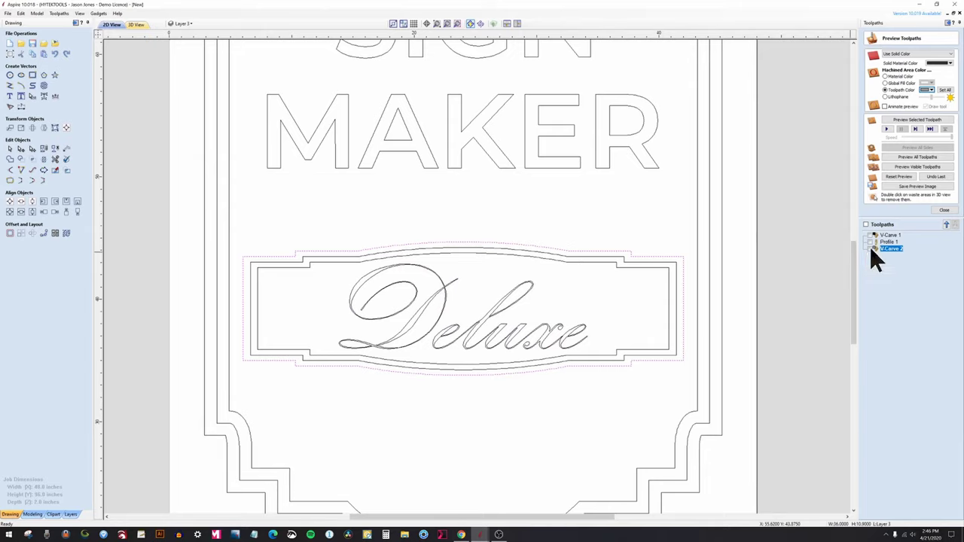
{"action": "left_click", "coordinate": [945, 211]}
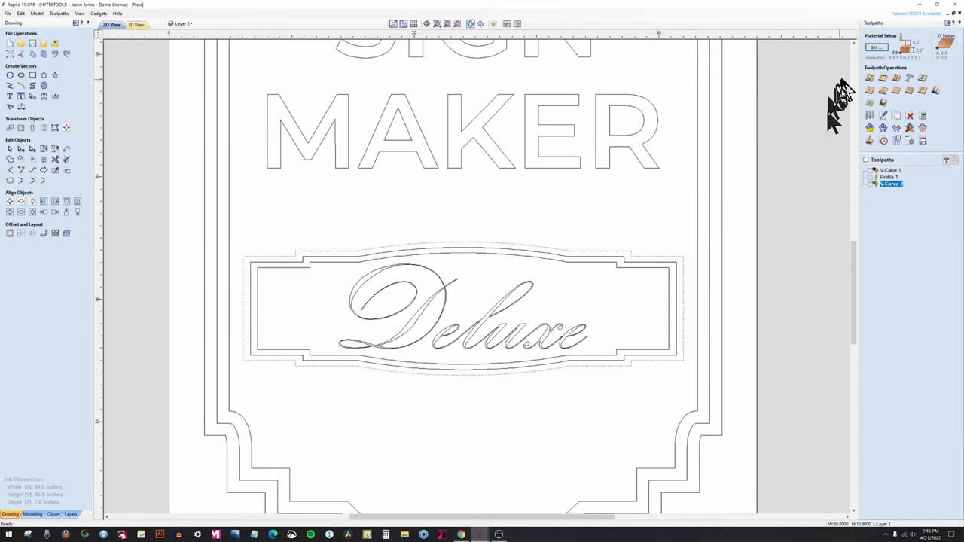
{"action": "left_click", "coordinate": [869, 78]}
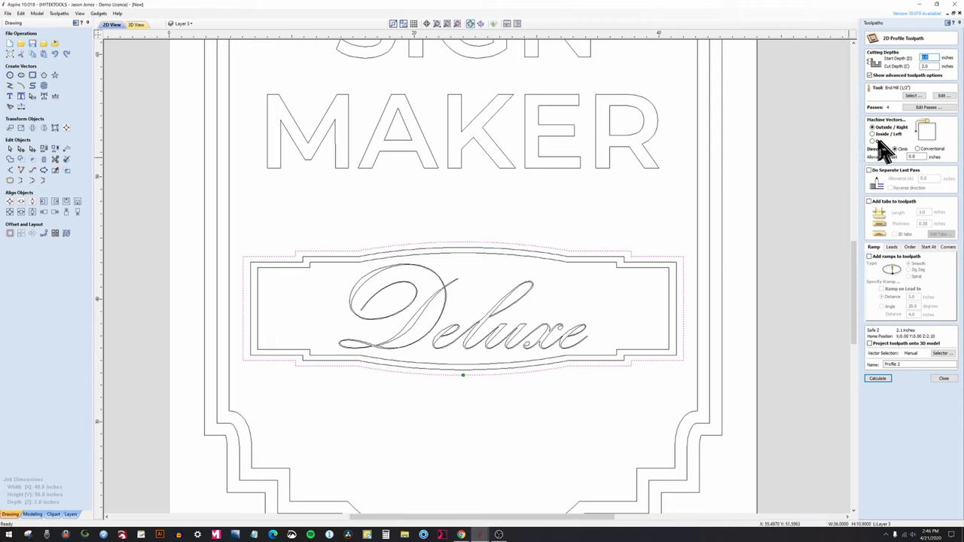
{"action": "left_click", "coordinate": [913, 97]}
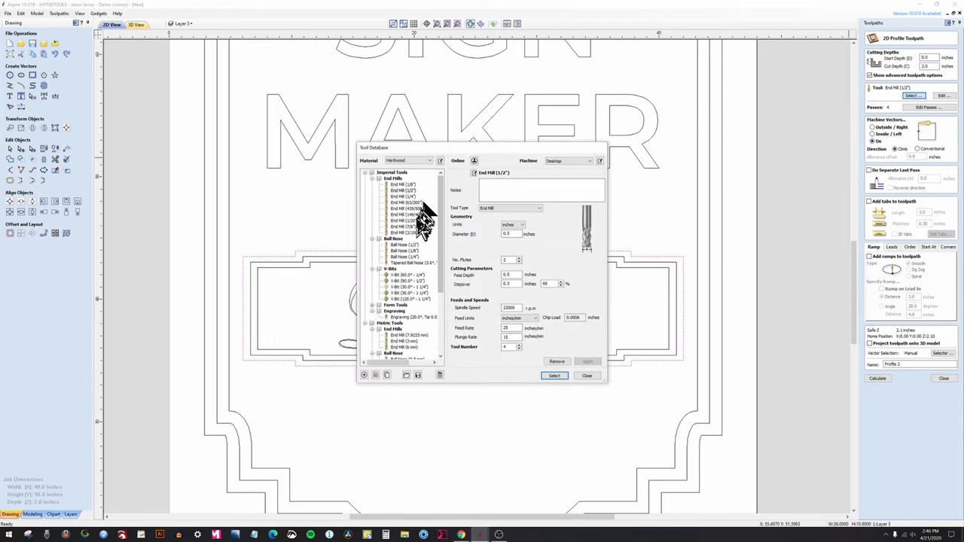
{"action": "left_click", "coordinate": [415, 276]}
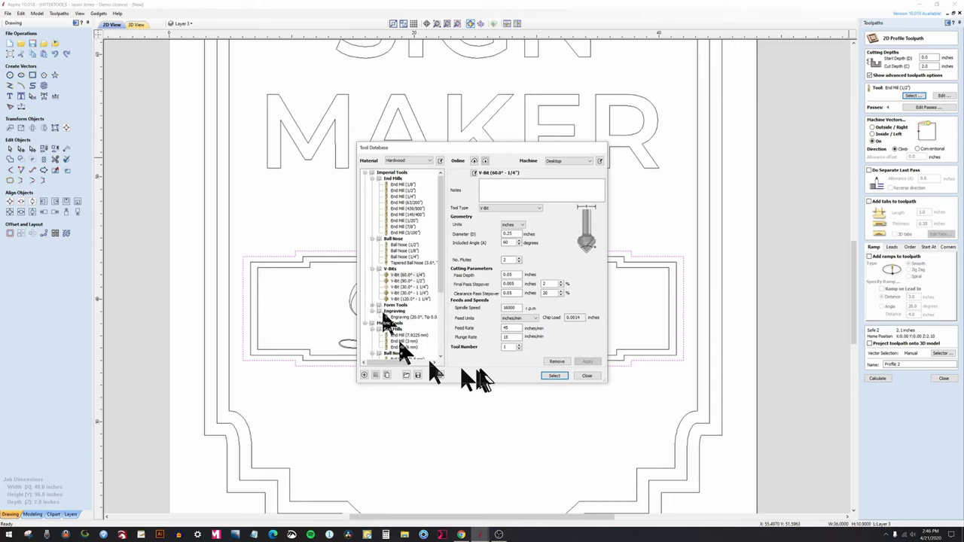
{"action": "left_click", "coordinate": [553, 376]}
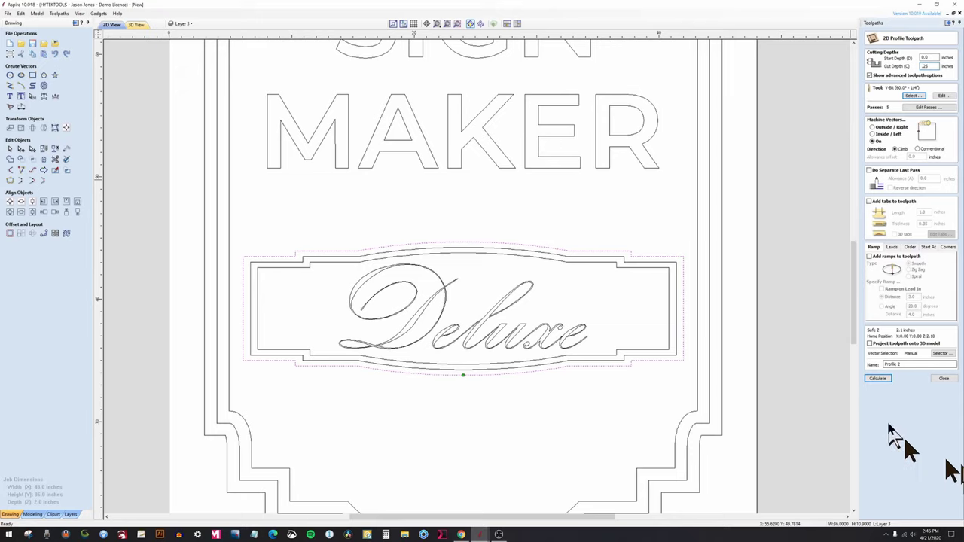
{"action": "left_click", "coordinate": [882, 379]}
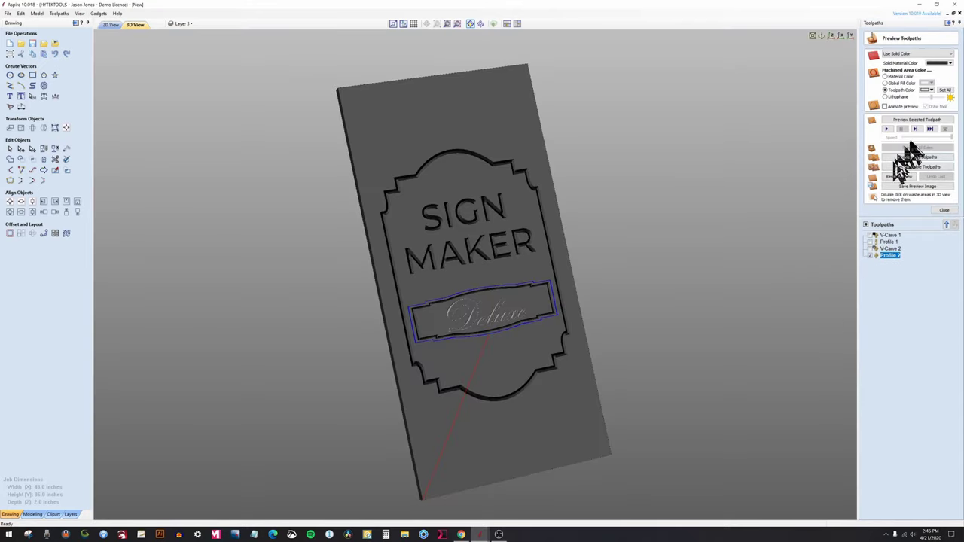
- Simulate the Profile 2 toolpath around the plaque and inspect the carved border up close
{"action": "left_click_drag", "start_coordinate": [465, 396], "coordinate": [256, 321]}
{"action": "scroll", "coordinate": [379, 367], "scroll_direction": "up", "scroll_amount": 5}
{"action": "left_click_drag", "start_coordinate": [379, 367], "coordinate": [502, 379]}
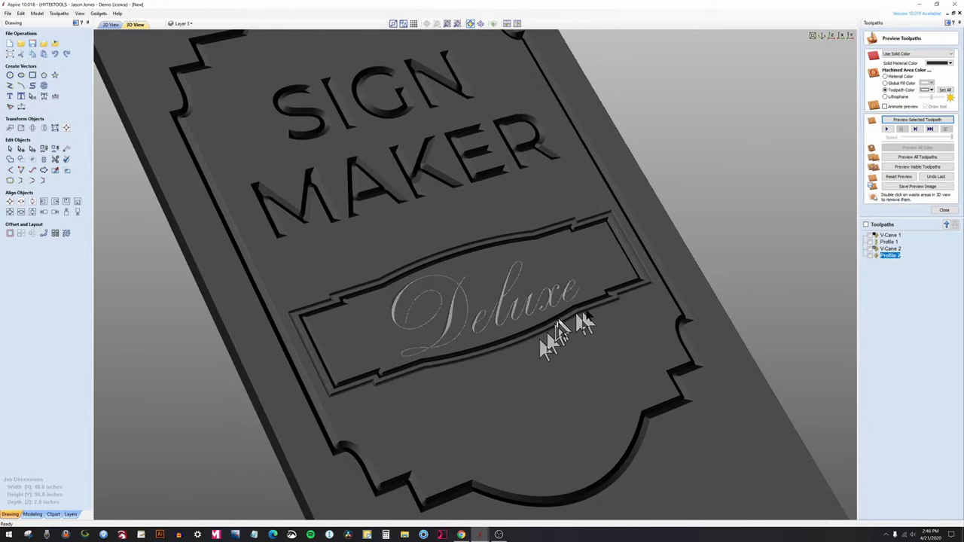
- Recalculate the Deluxe text's V-Carve 2 toolpath with a revised start depth and simulate it again
{"action": "double_click", "coordinate": [890, 249]}
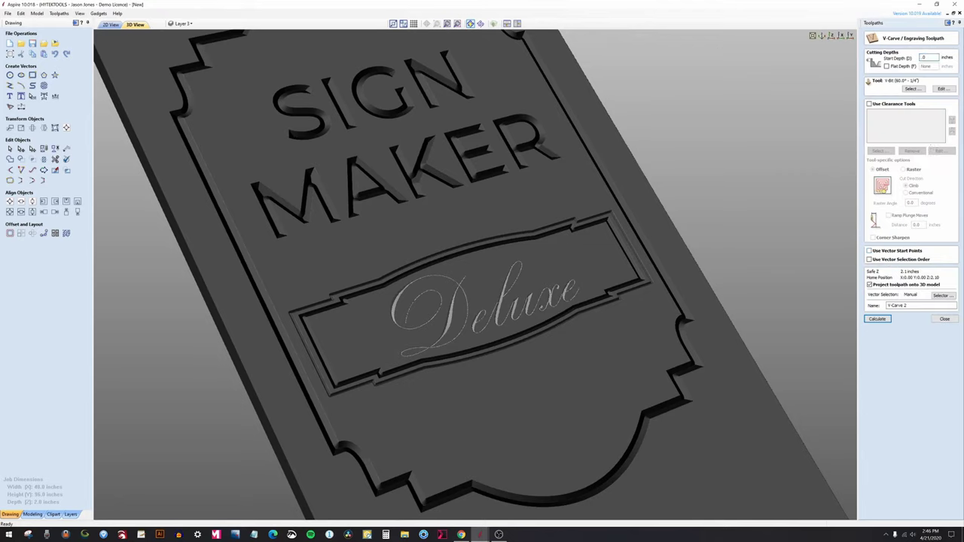
{"action": "left_click", "coordinate": [877, 319]}
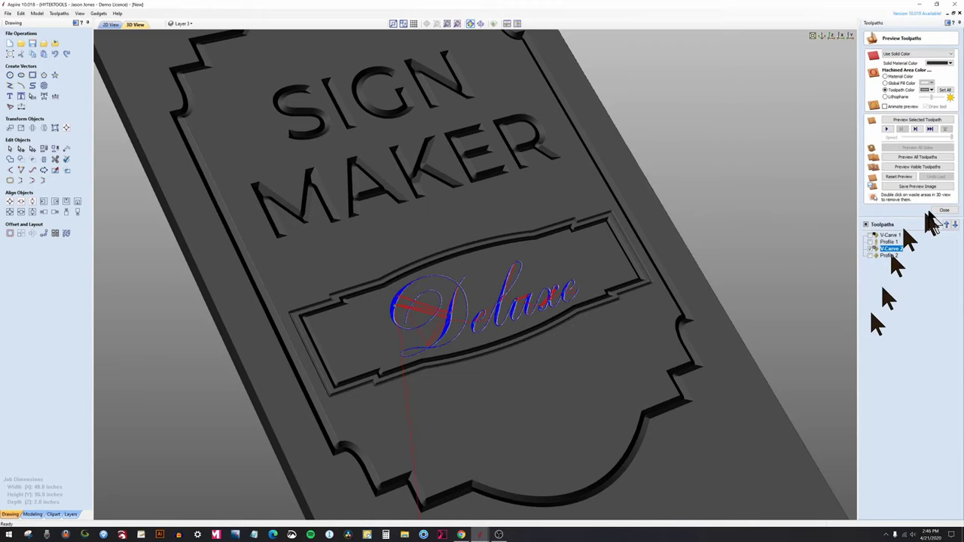
{"action": "left_click", "coordinate": [931, 120]}
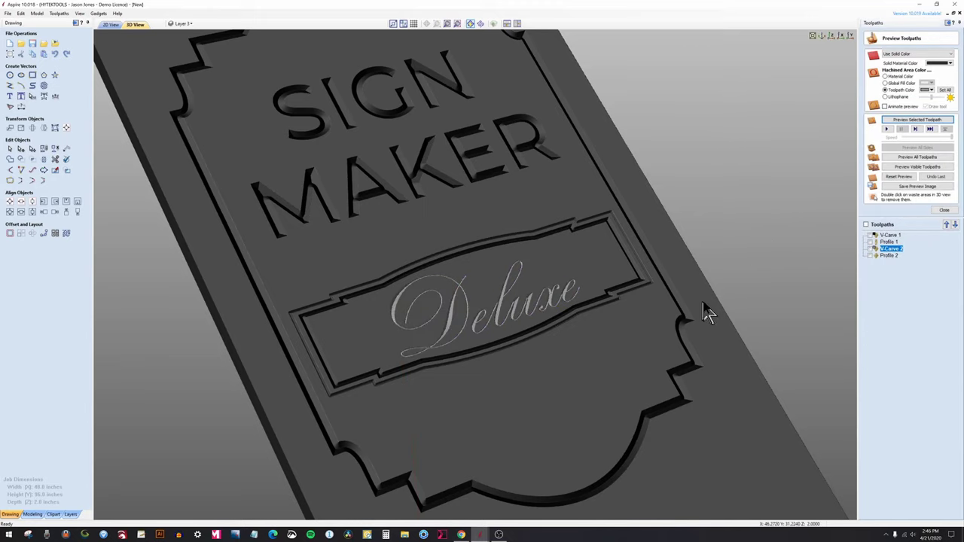
{"action": "left_click_drag", "start_coordinate": [709, 313], "coordinate": [430, 366]}
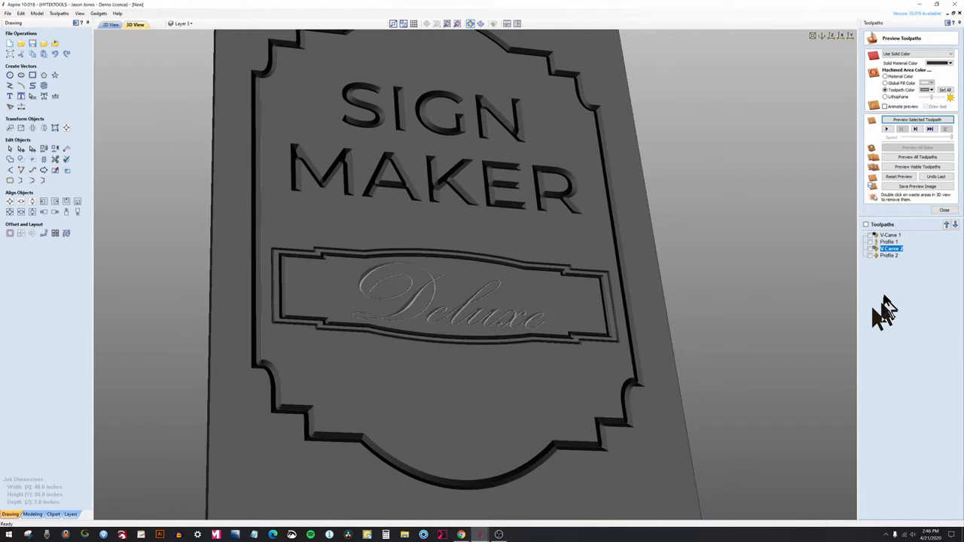
- Simulate all toolpaths and remove the waste material around the cut-out sign
{"action": "left_click", "coordinate": [917, 156]}
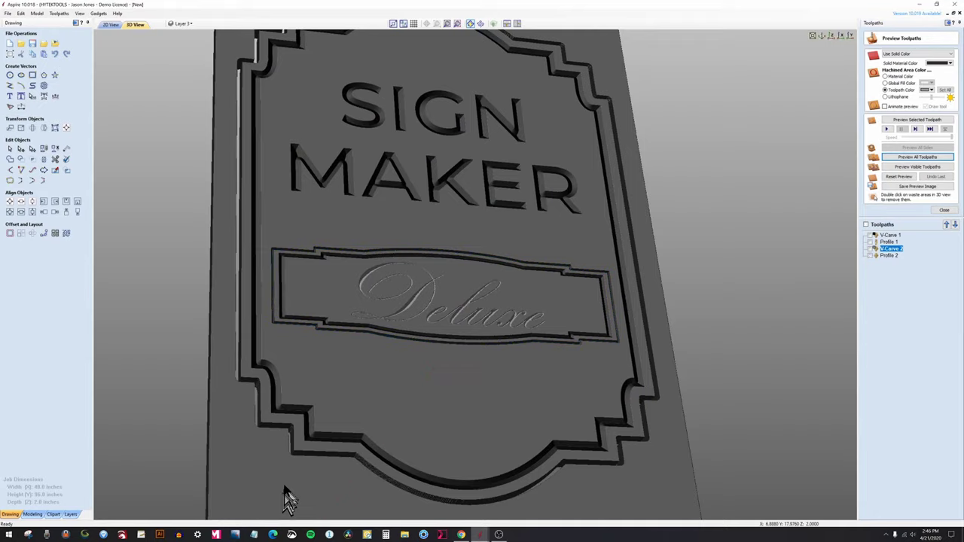
{"action": "left_click_drag", "start_coordinate": [287, 498], "coordinate": [601, 372]}
{"action": "scroll", "coordinate": [609, 361], "scroll_direction": "up", "scroll_amount": 6}
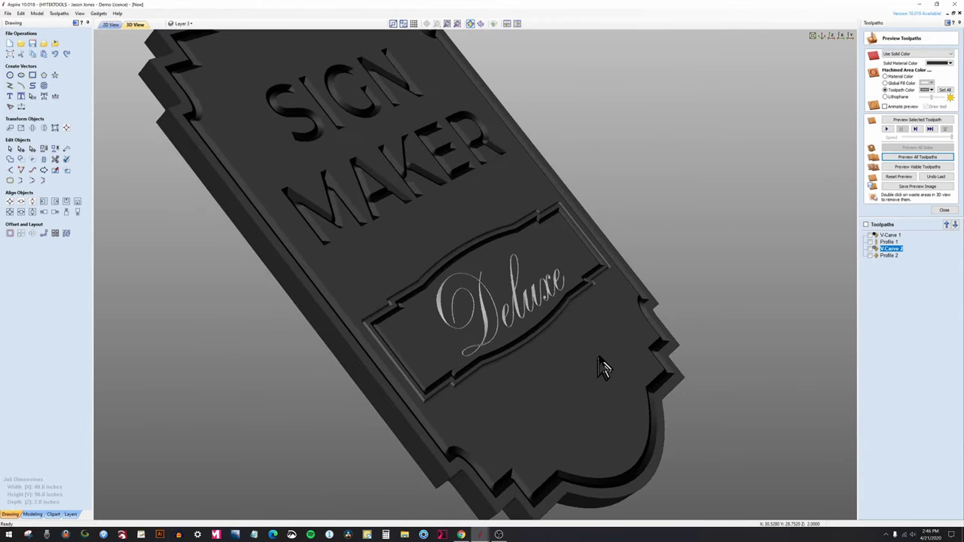
{"action": "left_click_drag", "start_coordinate": [615, 340], "coordinate": [641, 319]}
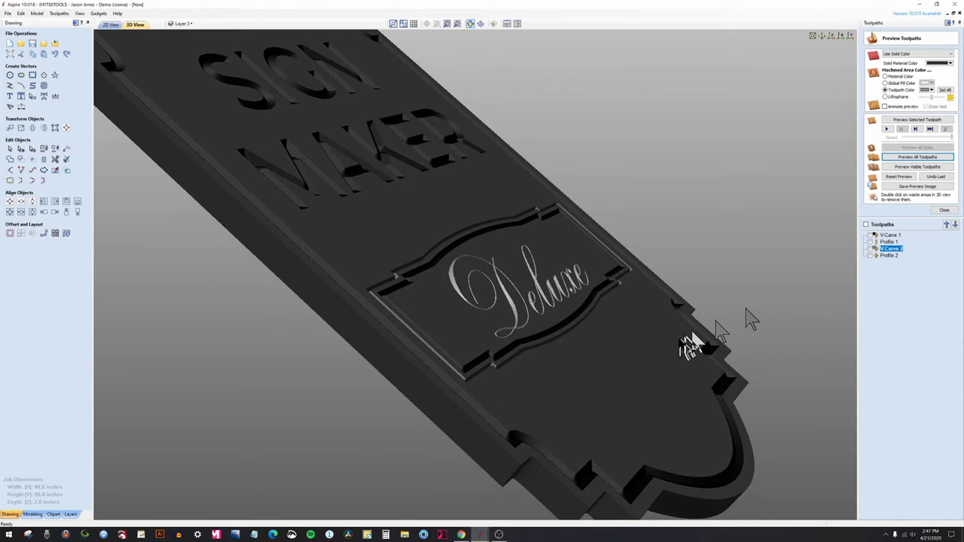
{"action": "left_click_drag", "start_coordinate": [694, 344], "coordinate": [668, 377]}
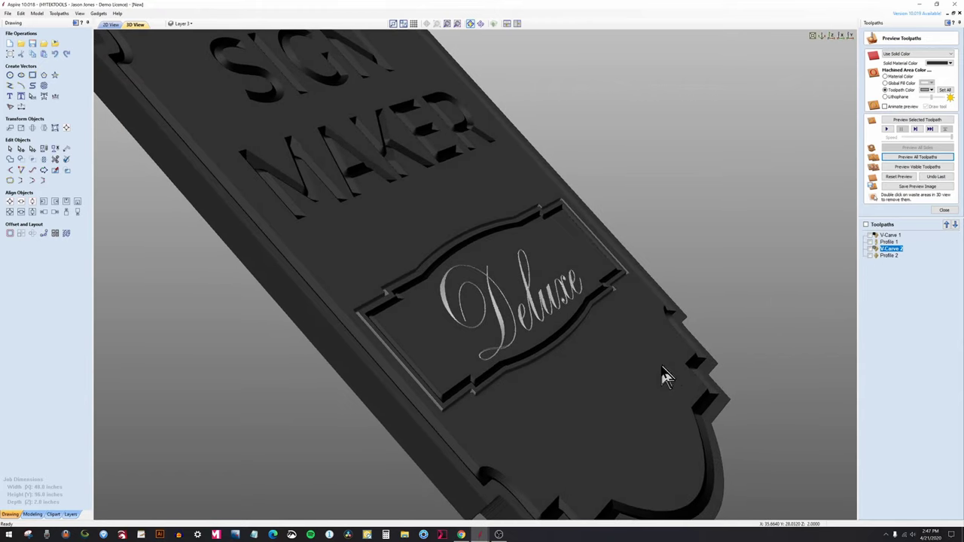
- Change the V-Carve 1 toolpath's preview color to light gray for the lettering and borders
{"action": "left_click", "coordinate": [877, 235]}
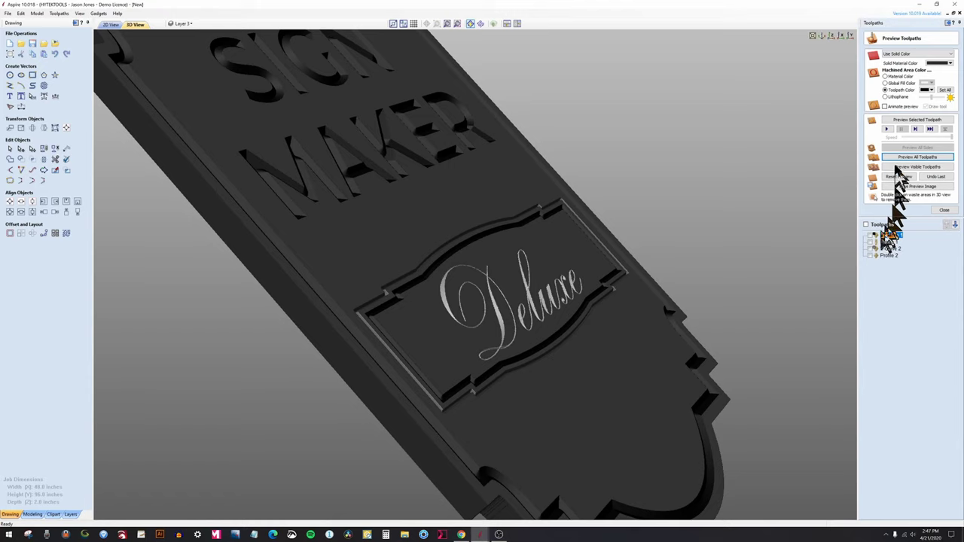
{"action": "left_click", "coordinate": [928, 90]}
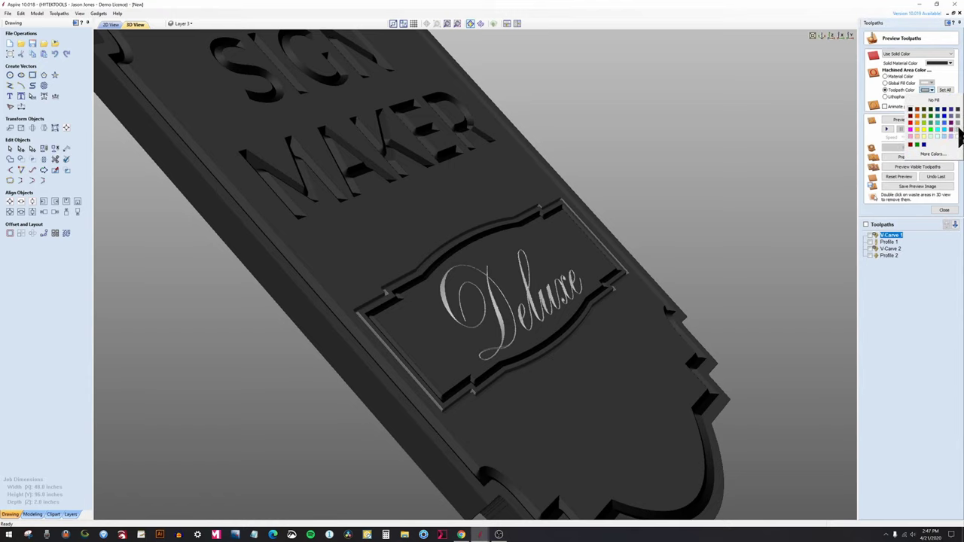
{"action": "left_click", "coordinate": [959, 133]}
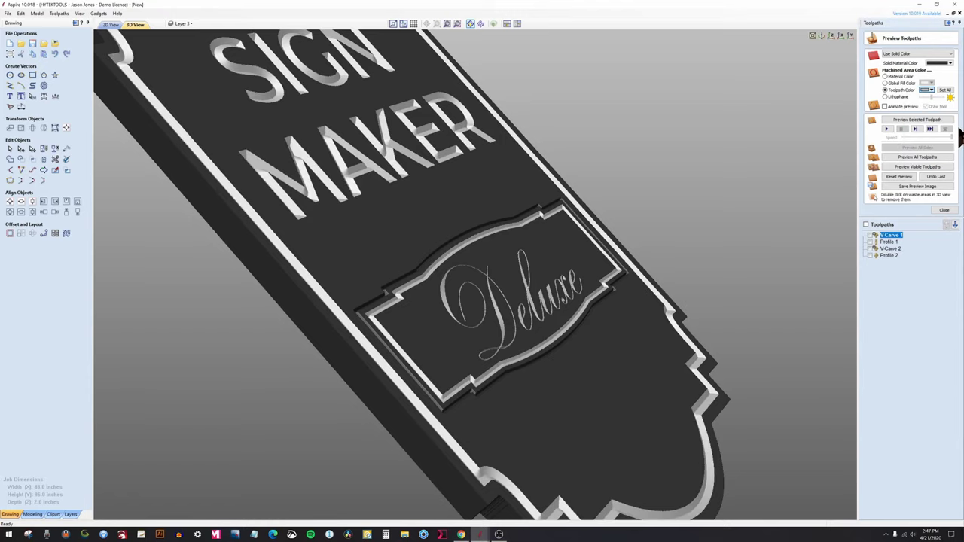
{"action": "left_click", "coordinate": [933, 91]}
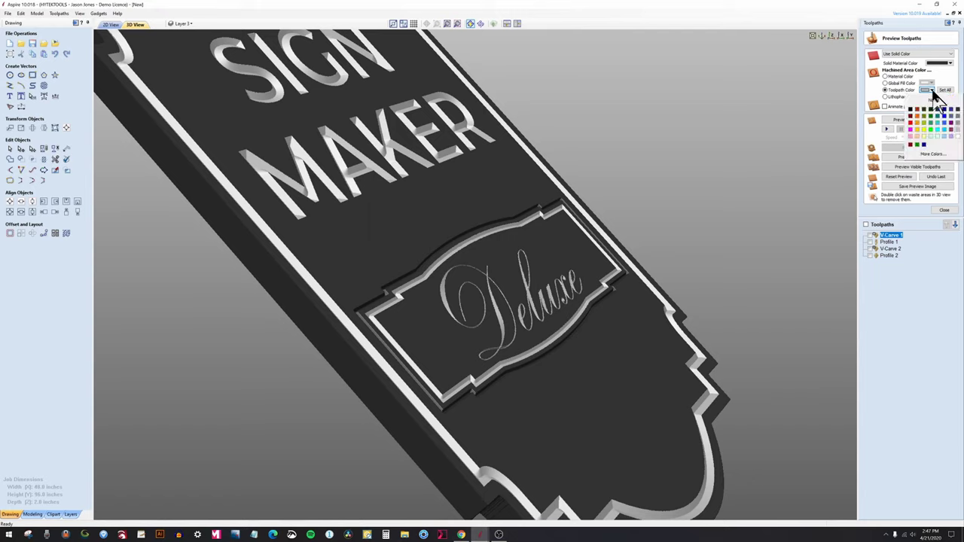
{"action": "left_click", "coordinate": [958, 132]}
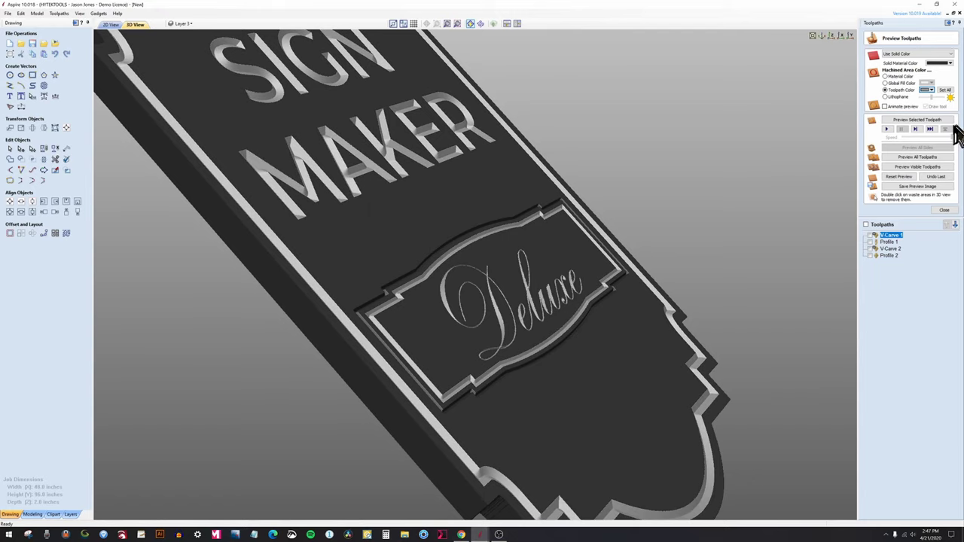
- Try a blue-violet preview color for the V-Carve 1 toolpath, settle on gray, and view the recolored lettering and borders
{"action": "left_click", "coordinate": [932, 90]}
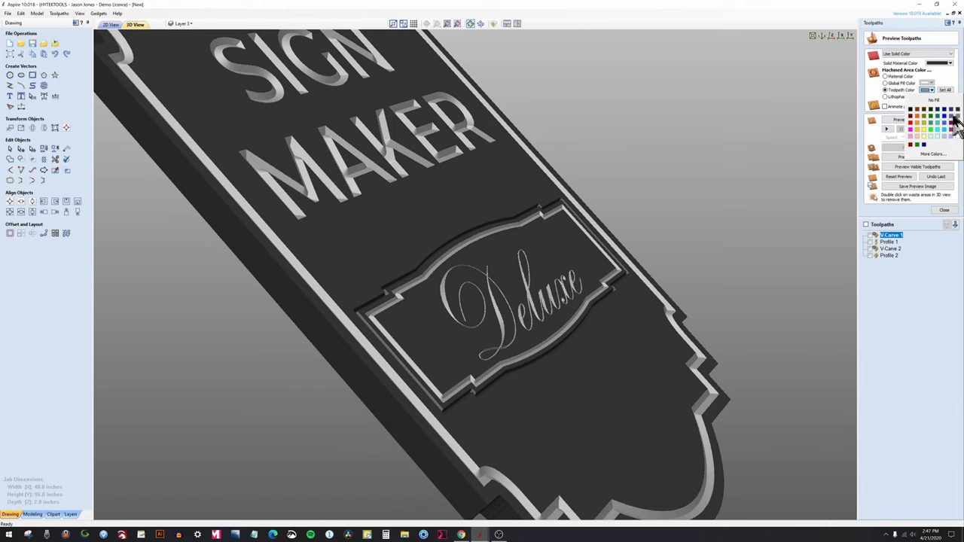
{"action": "left_click", "coordinate": [953, 118]}
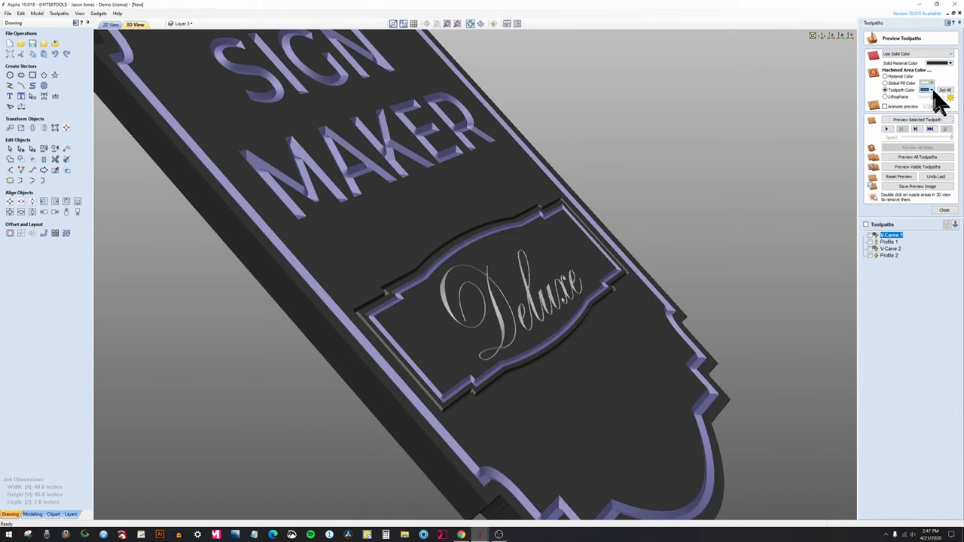
{"action": "left_click", "coordinate": [932, 91]}
{"action": "left_click", "coordinate": [952, 109]}
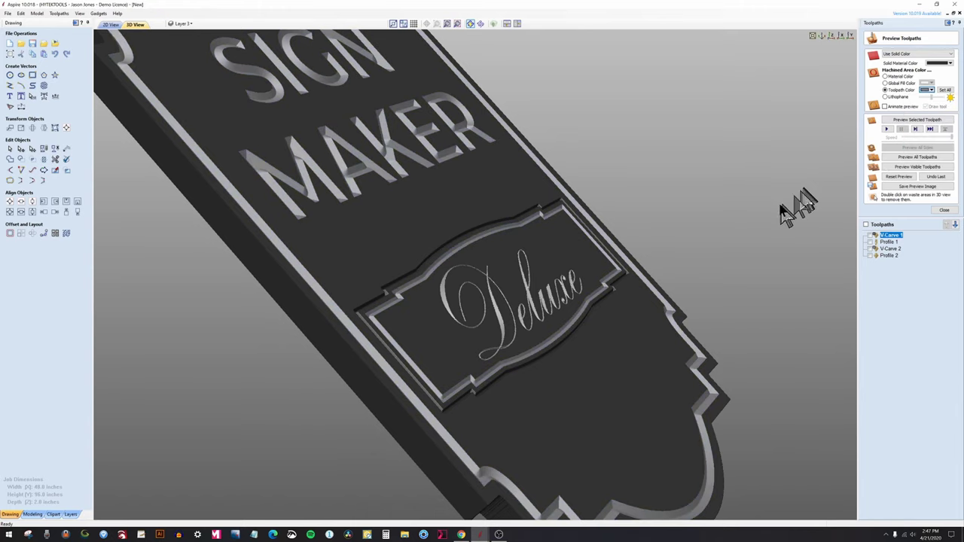
{"action": "left_click_drag", "start_coordinate": [784, 214], "coordinate": [689, 301]}
{"action": "scroll", "coordinate": [739, 254], "scroll_direction": "down", "scroll_amount": 3}
{"action": "scroll", "coordinate": [690, 297], "scroll_direction": "up", "scroll_amount": 3}
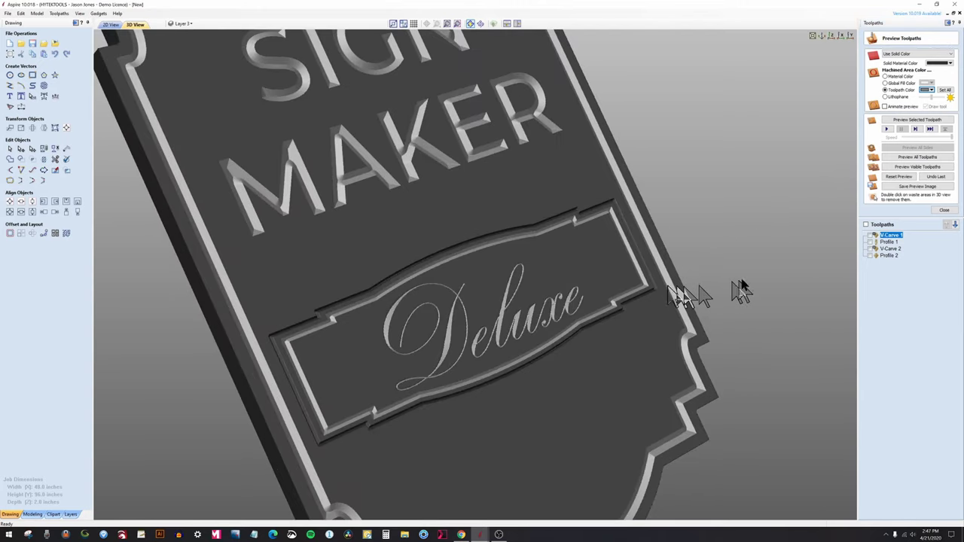
- Set the Profile 2 toolpath's preview color to gray, close the toolpath preview, and view the sign at an angle
{"action": "left_click", "coordinate": [873, 255]}
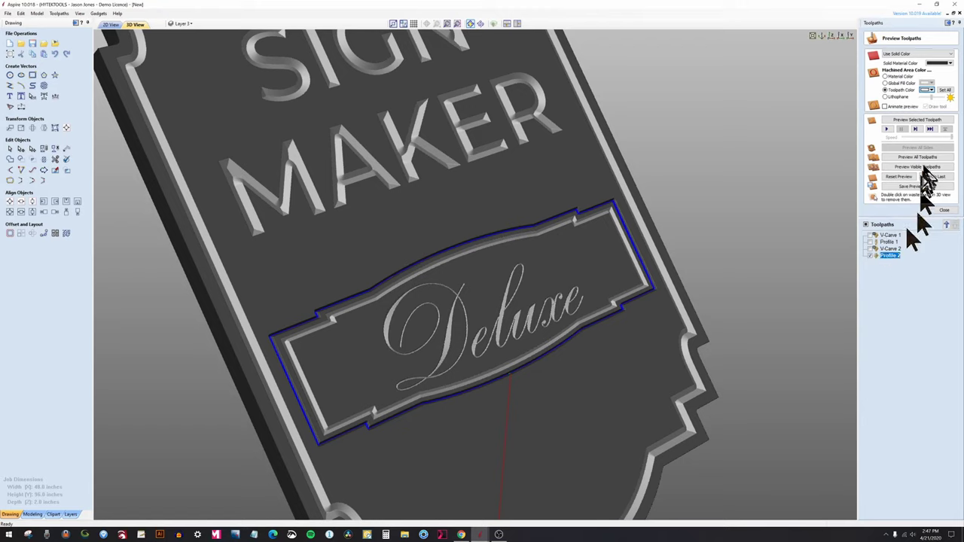
{"action": "left_click", "coordinate": [932, 90]}
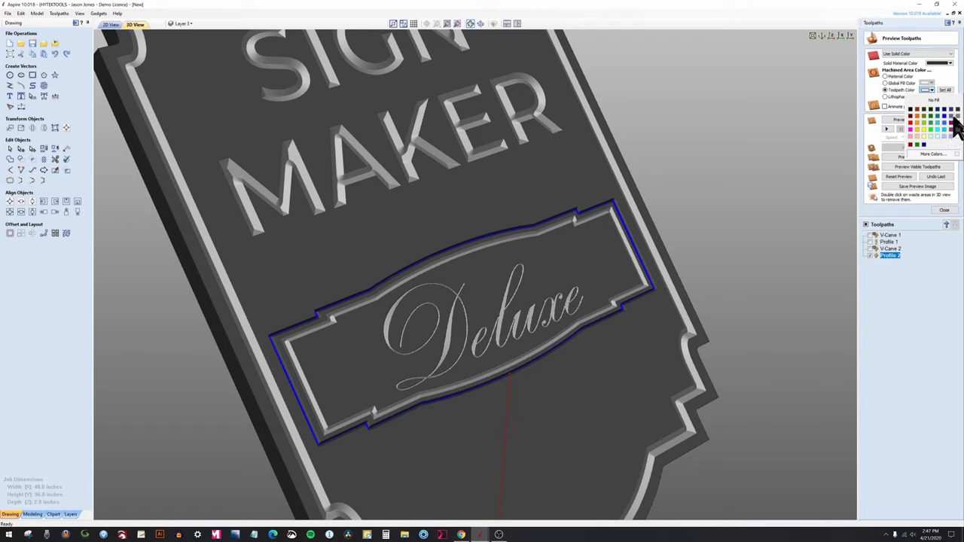
{"action": "left_click", "coordinate": [946, 125]}
{"action": "left_click", "coordinate": [944, 210]}
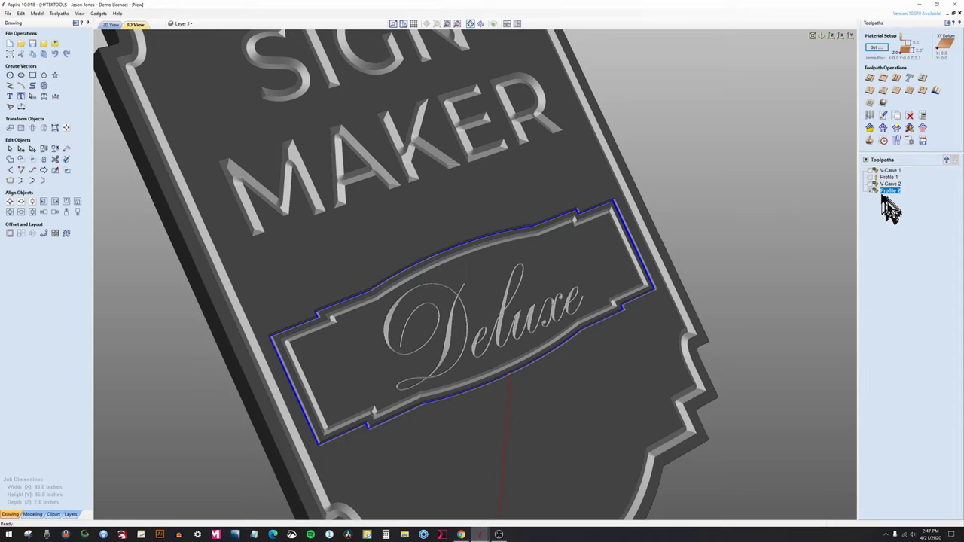
{"action": "left_click_drag", "start_coordinate": [667, 287], "coordinate": [603, 339]}
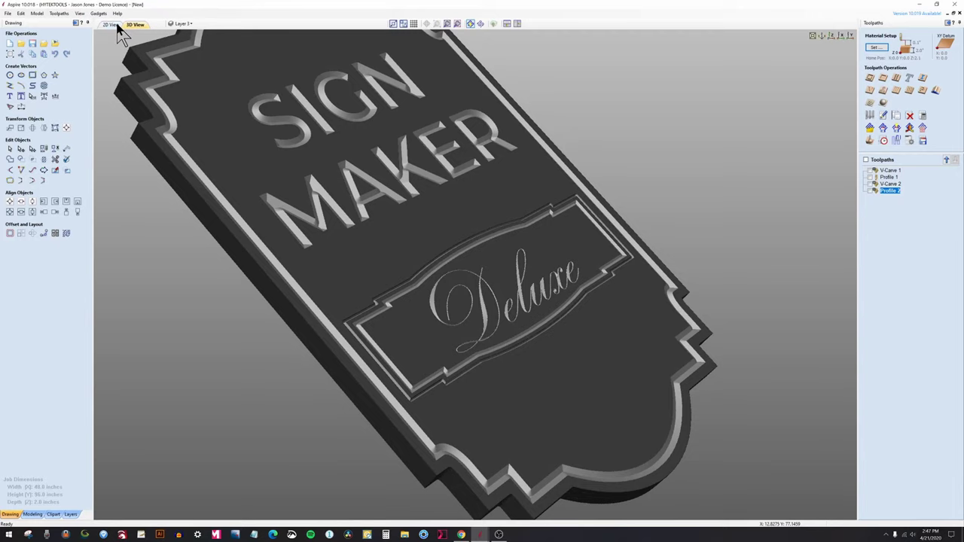
{"action": "left_click_drag", "start_coordinate": [255, 255], "coordinate": [335, 334]}
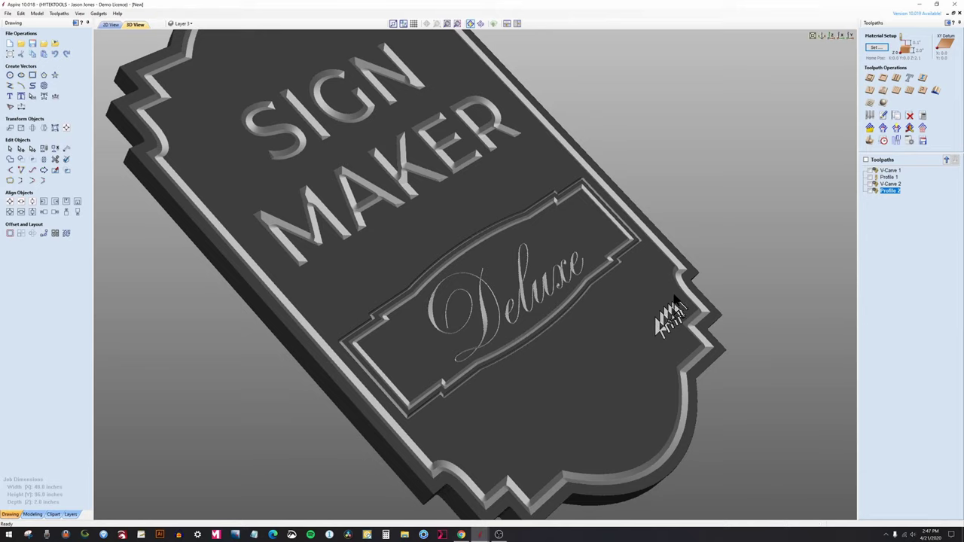
- Calculate a 2D profile toolpath on the sign's outermost outline with the 90° 1/2" V-bit and a 0.5 inch cut depth
{"action": "left_click", "coordinate": [110, 24]}
{"action": "scroll", "coordinate": [695, 240], "scroll_direction": "down", "scroll_amount": 2}
{"action": "scroll", "coordinate": [694, 239], "scroll_direction": "up", "scroll_amount": 2}
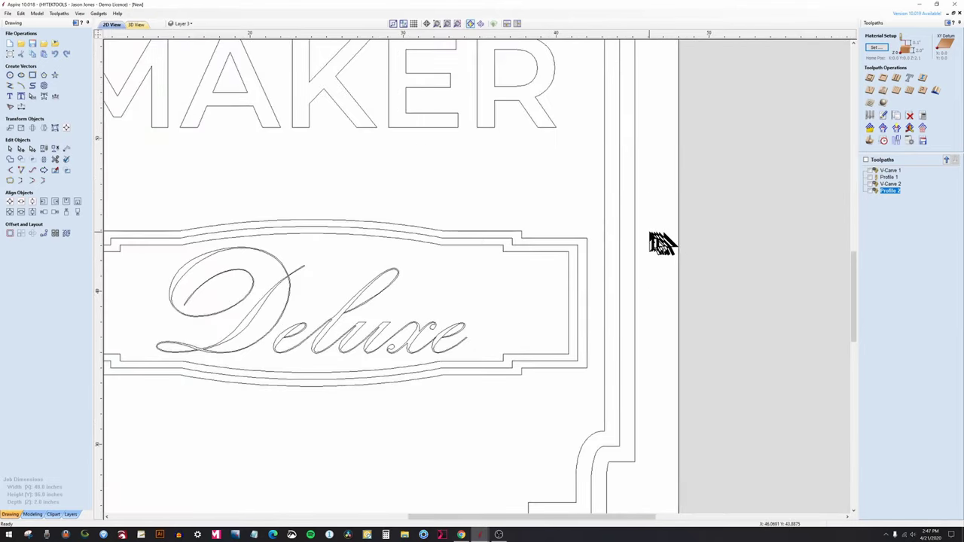
{"action": "left_click", "coordinate": [871, 78]}
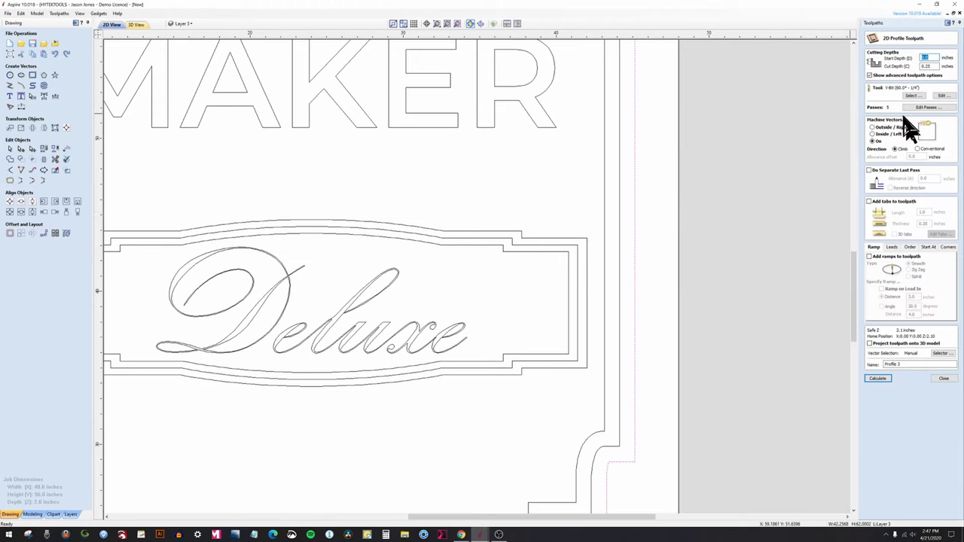
{"action": "left_click", "coordinate": [912, 98]}
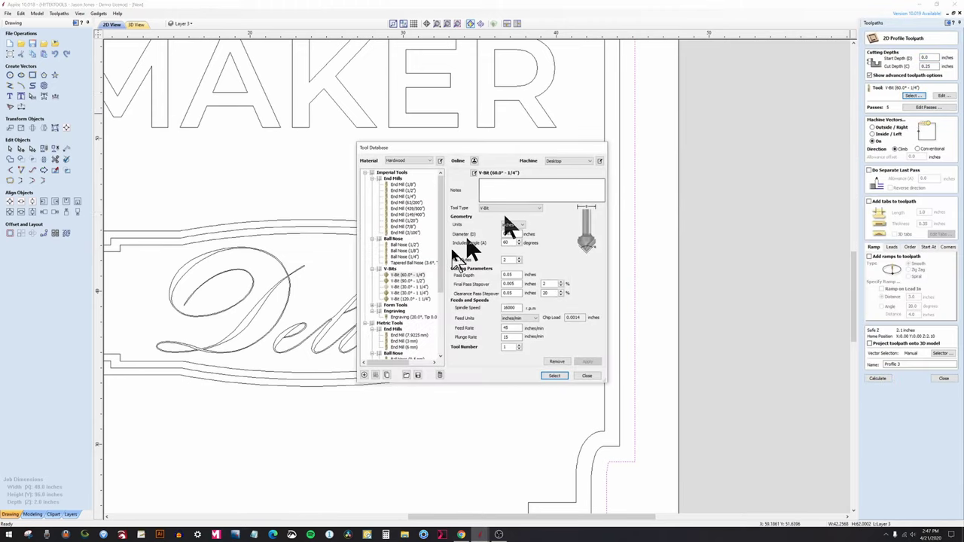
{"action": "left_click", "coordinate": [414, 281]}
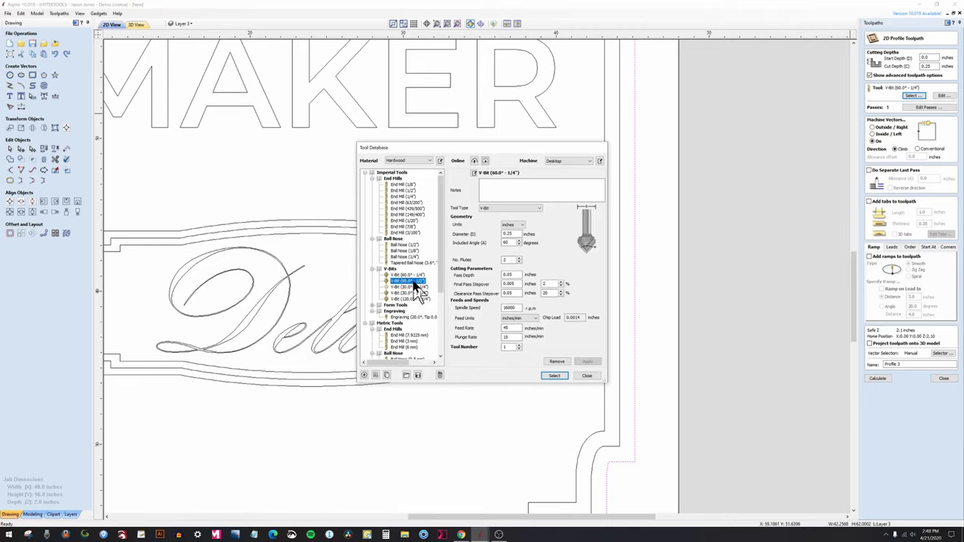
{"action": "left_click", "coordinate": [555, 376]}
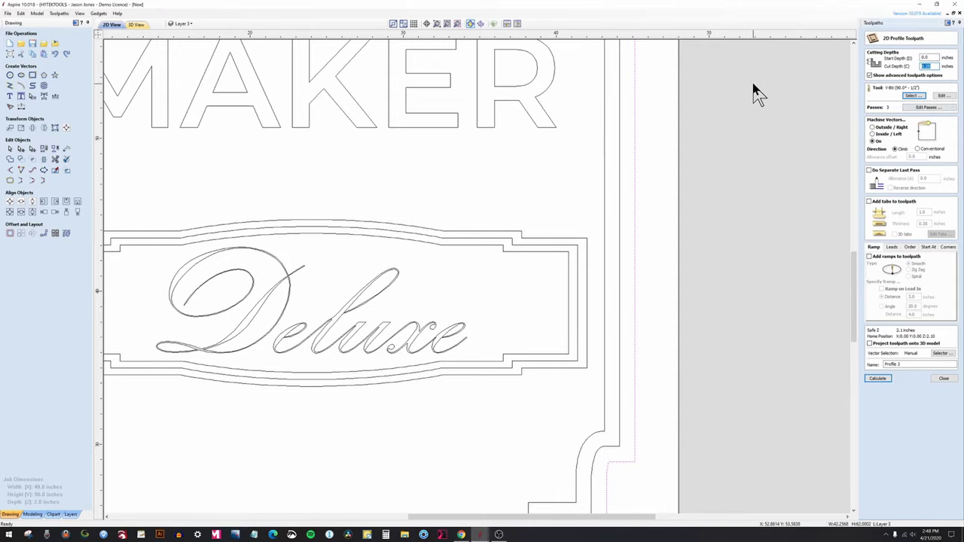
{"action": "left_click", "coordinate": [878, 379]}
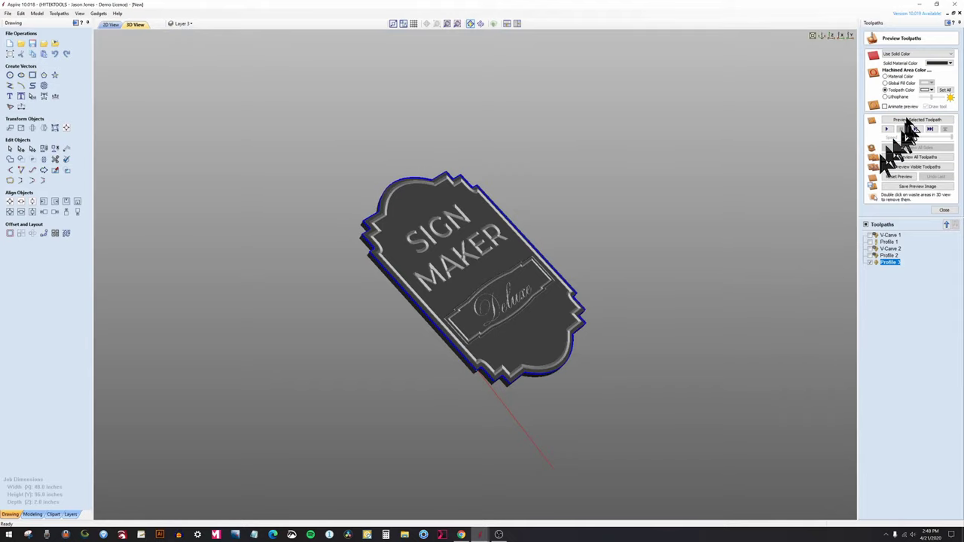
- Simulate the Profile 3 toolpath and inspect the beveled outer edge near the sign's lower corner
{"action": "scroll", "coordinate": [487, 316], "scroll_direction": "up", "scroll_amount": 5}
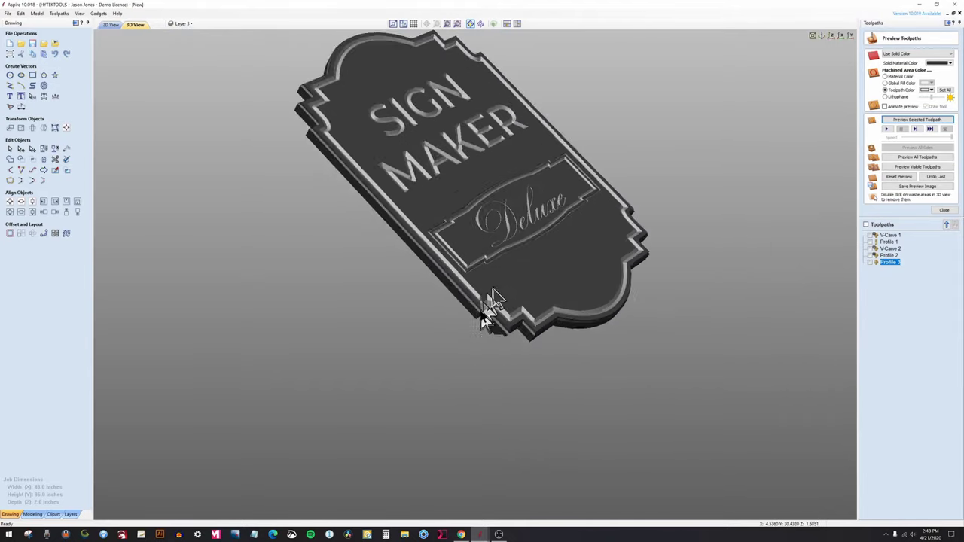
{"action": "scroll", "coordinate": [481, 339], "scroll_direction": "down", "scroll_amount": 5}
{"action": "left_click_drag", "start_coordinate": [409, 340], "coordinate": [534, 332]}
{"action": "scroll", "coordinate": [513, 347], "scroll_direction": "up", "scroll_amount": 10}
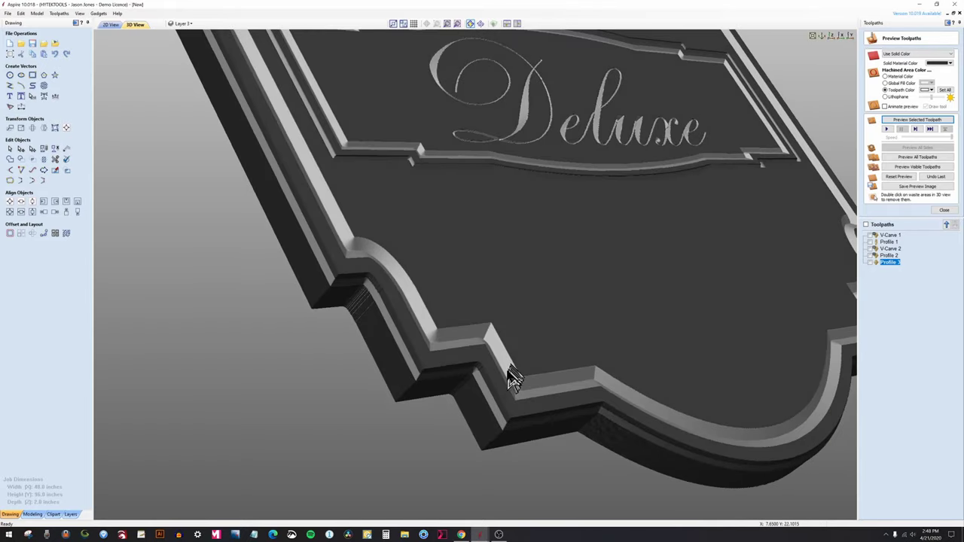
- Change the Profile 3 toolpath's tool to the 120° 1 1/4" V-bit, recalculate it, and simulate it again
{"action": "double_click", "coordinate": [893, 262]}
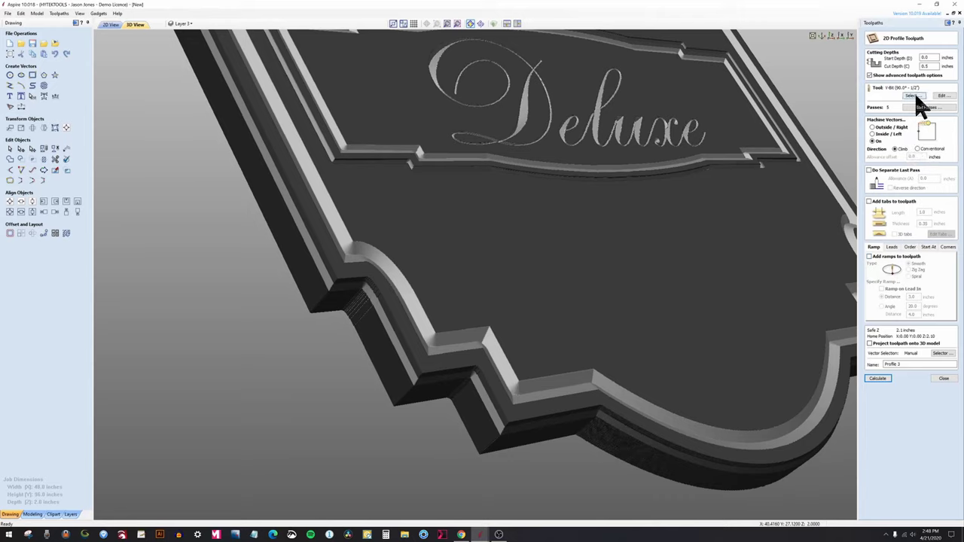
{"action": "left_click", "coordinate": [913, 96]}
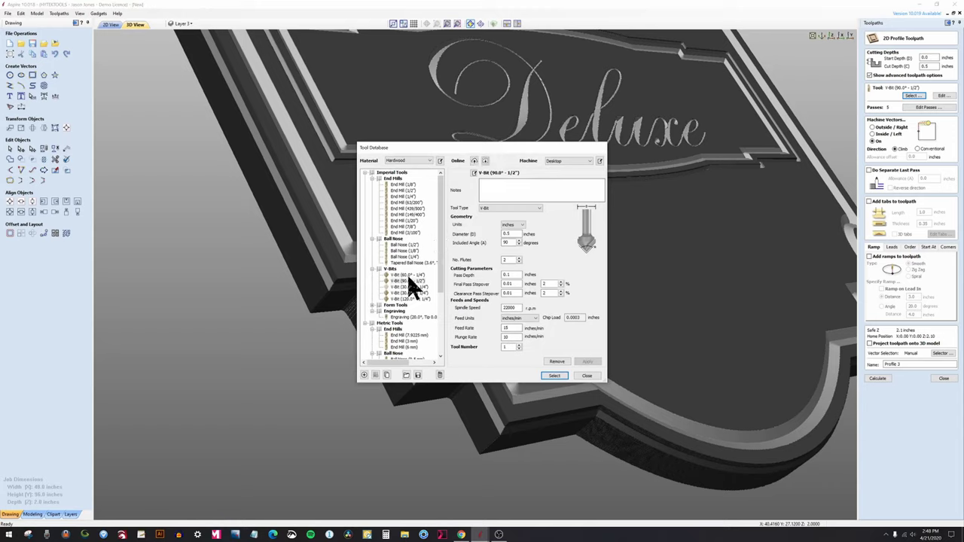
{"action": "left_click", "coordinate": [412, 299]}
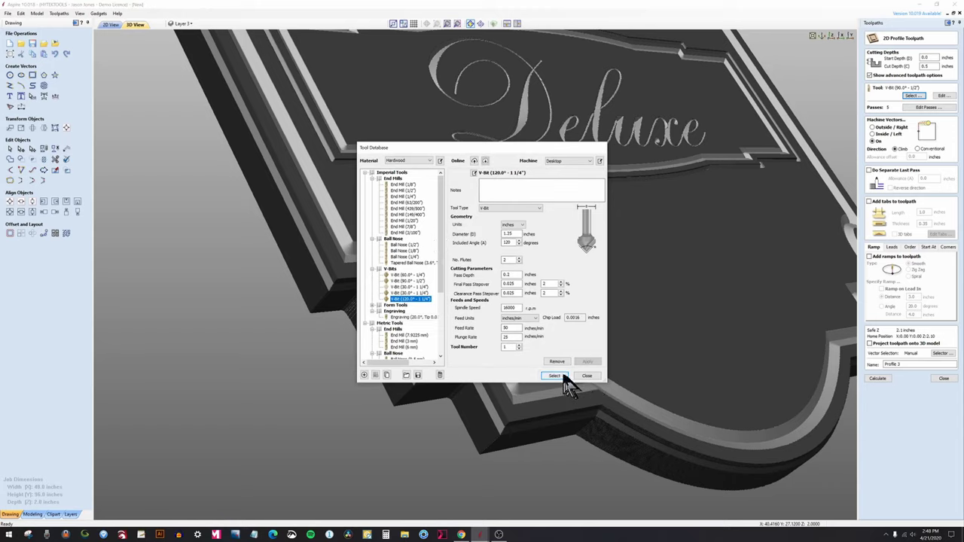
{"action": "left_click", "coordinate": [555, 376]}
{"action": "left_click", "coordinate": [878, 378]}
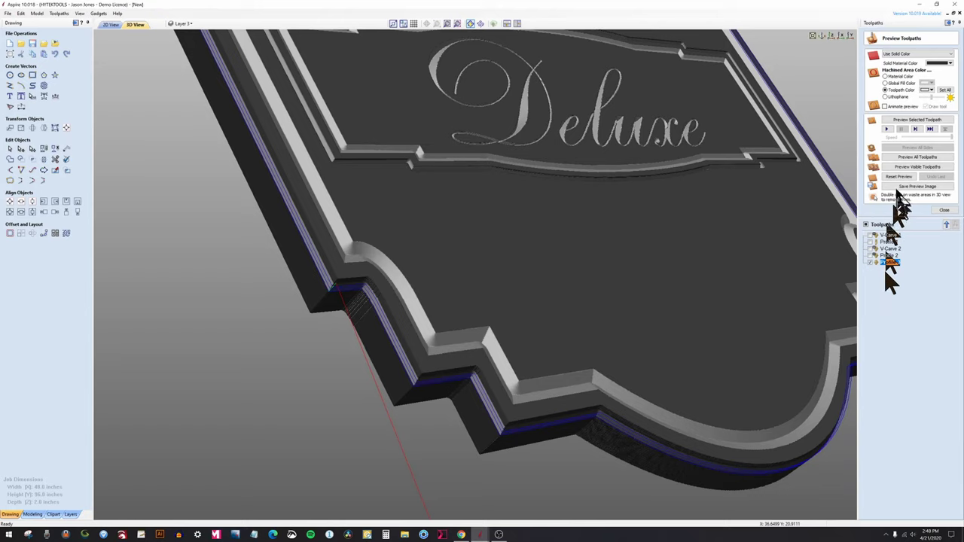
{"action": "left_click", "coordinate": [907, 119]}
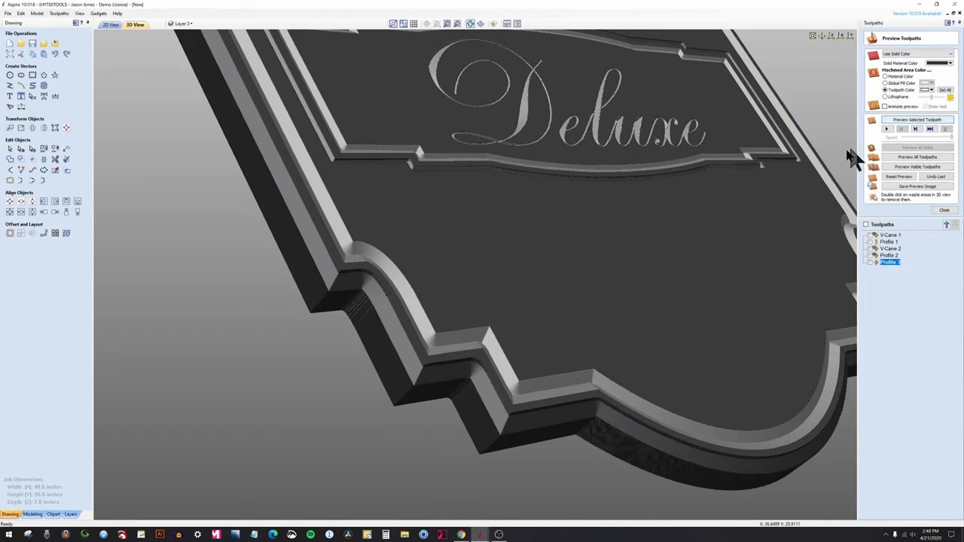
- Inspect the wider outer bevel from several angles and close the toolpath preview
{"action": "scroll", "coordinate": [420, 205], "scroll_direction": "down", "scroll_amount": 5}
{"action": "left_click_drag", "start_coordinate": [420, 204], "coordinate": [516, 340]}
{"action": "scroll", "coordinate": [545, 263], "scroll_direction": "up", "scroll_amount": 5}
{"action": "left_click_drag", "start_coordinate": [570, 274], "coordinate": [700, 241]}
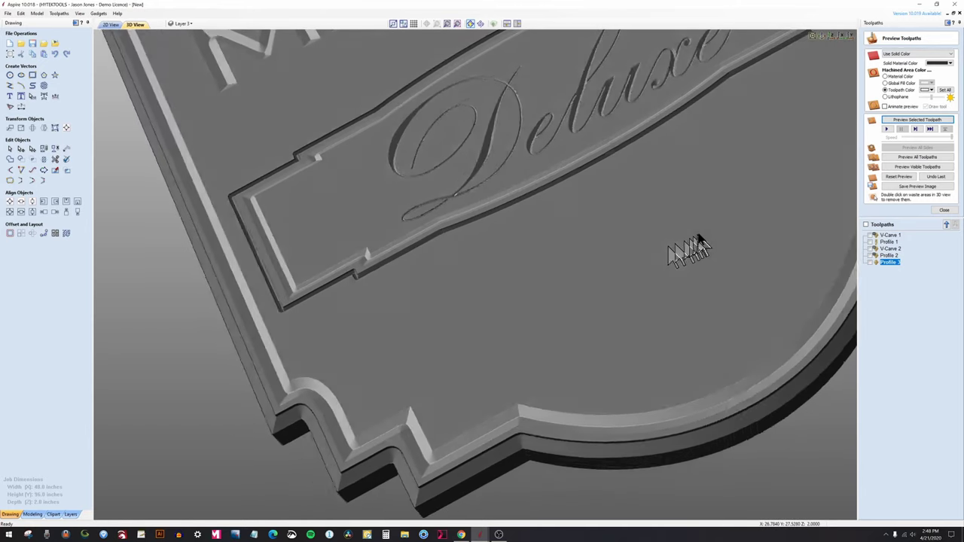
{"action": "scroll", "coordinate": [701, 243], "scroll_direction": "down", "scroll_amount": 5}
{"action": "scroll", "coordinate": [684, 409], "scroll_direction": "up", "scroll_amount": 3}
{"action": "left_click", "coordinate": [945, 210]}
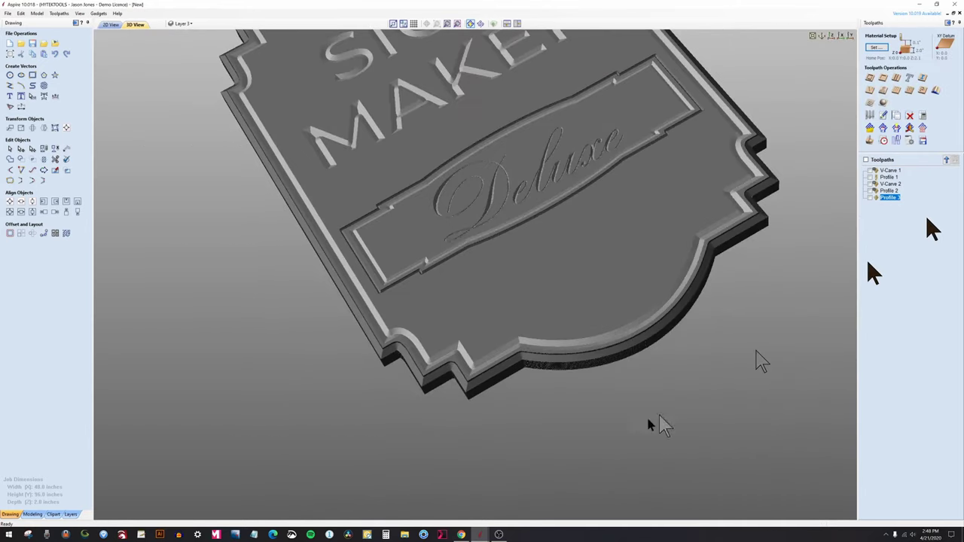
{"action": "left_click", "coordinate": [499, 535]}
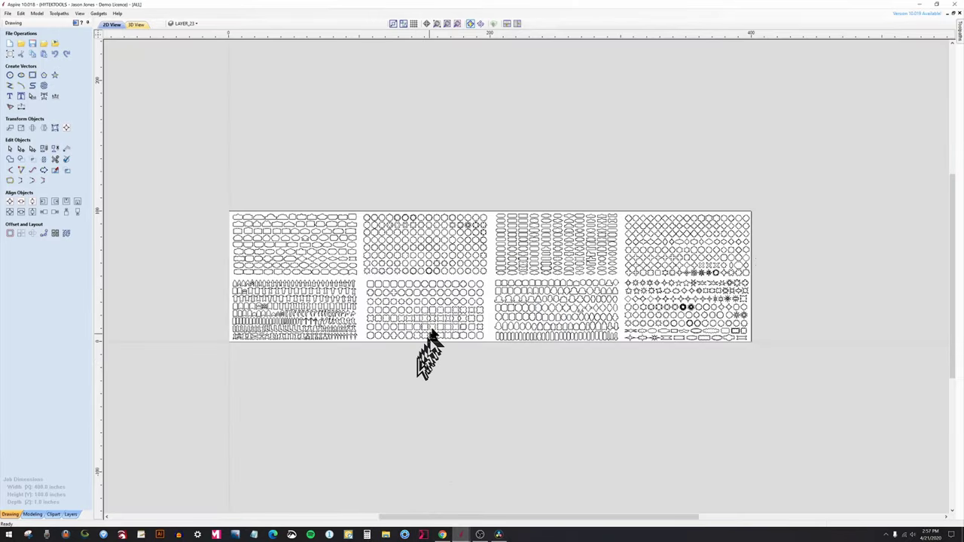
- Examine the star and geometric outlines in the ALL vector shape collection and select one wide starburst
{"action": "scroll", "coordinate": [564, 258], "scroll_direction": "up", "scroll_amount": 8}
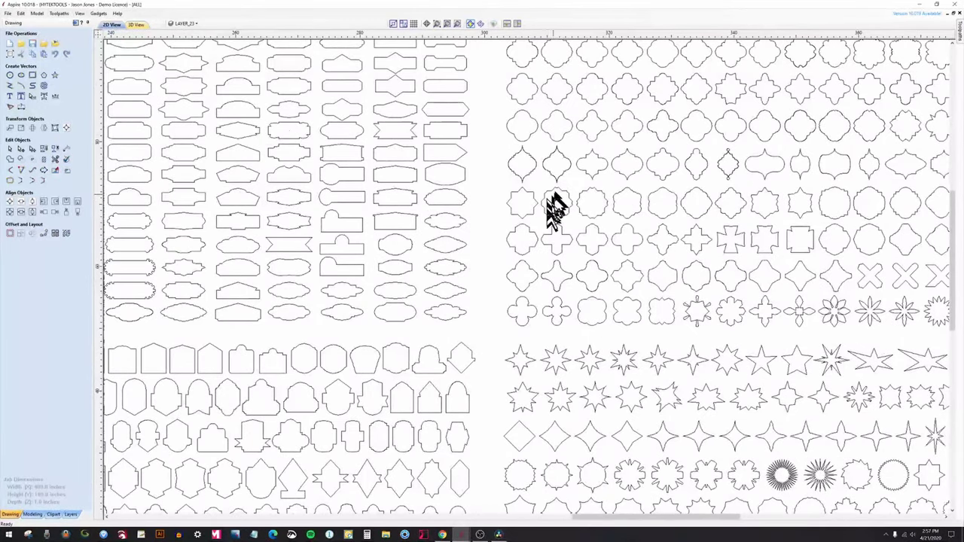
{"action": "scroll", "coordinate": [594, 129], "scroll_direction": "up", "scroll_amount": 2}
{"action": "scroll", "coordinate": [421, 113], "scroll_direction": "down", "scroll_amount": 3}
{"action": "scroll", "coordinate": [550, 276], "scroll_direction": "down", "scroll_amount": 2}
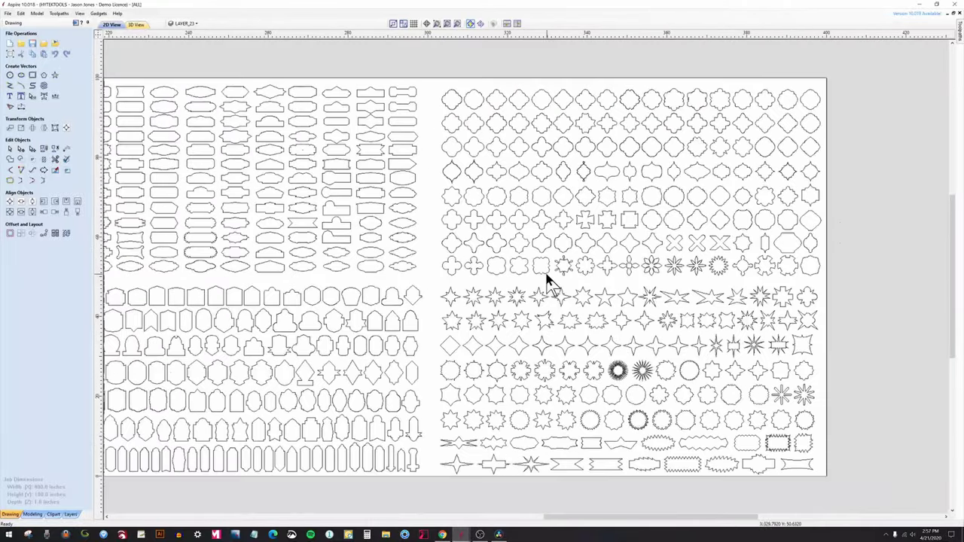
{"action": "scroll", "coordinate": [641, 339], "scroll_direction": "up", "scroll_amount": 6}
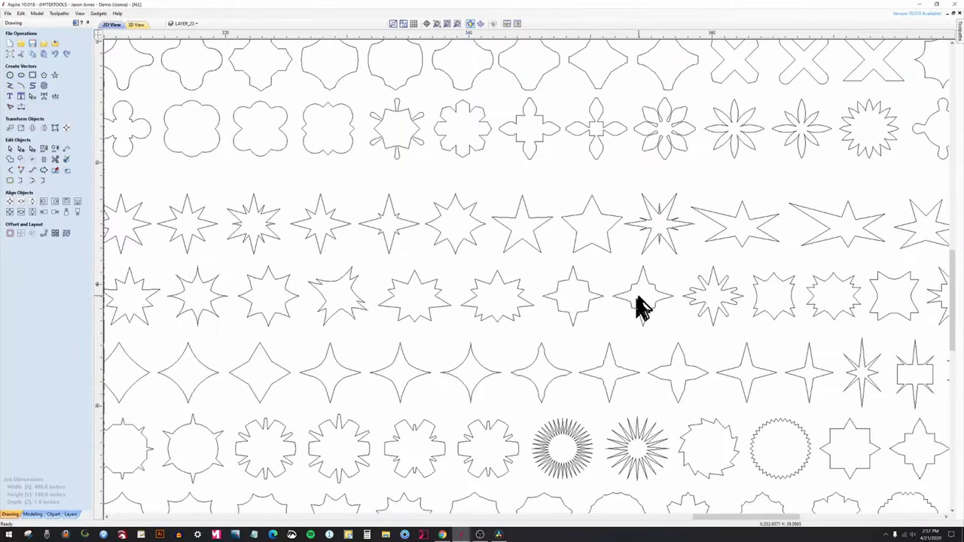
{"action": "scroll", "coordinate": [660, 272], "scroll_direction": "up", "scroll_amount": 2}
{"action": "scroll", "coordinate": [660, 271], "scroll_direction": "up", "scroll_amount": 1}
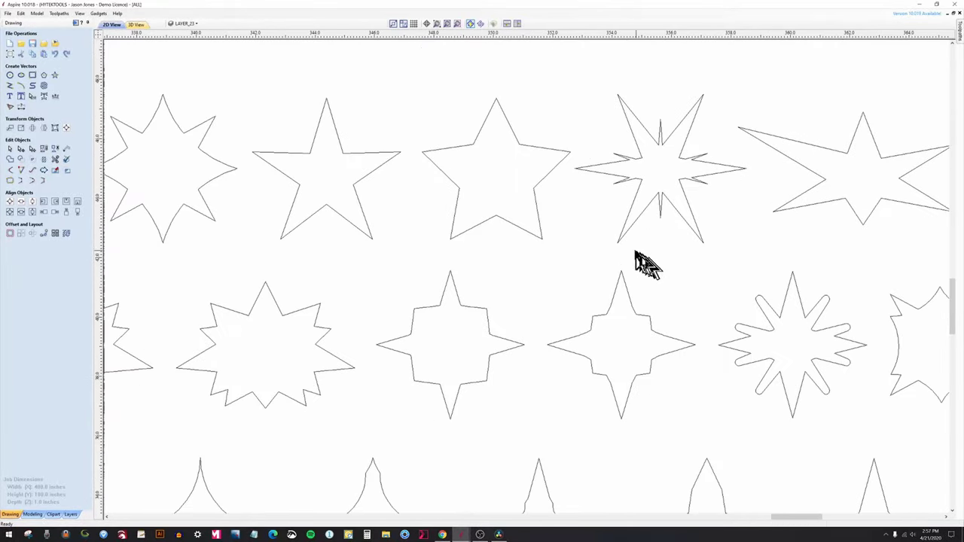
{"action": "scroll", "coordinate": [633, 251], "scroll_direction": "down", "scroll_amount": 4}
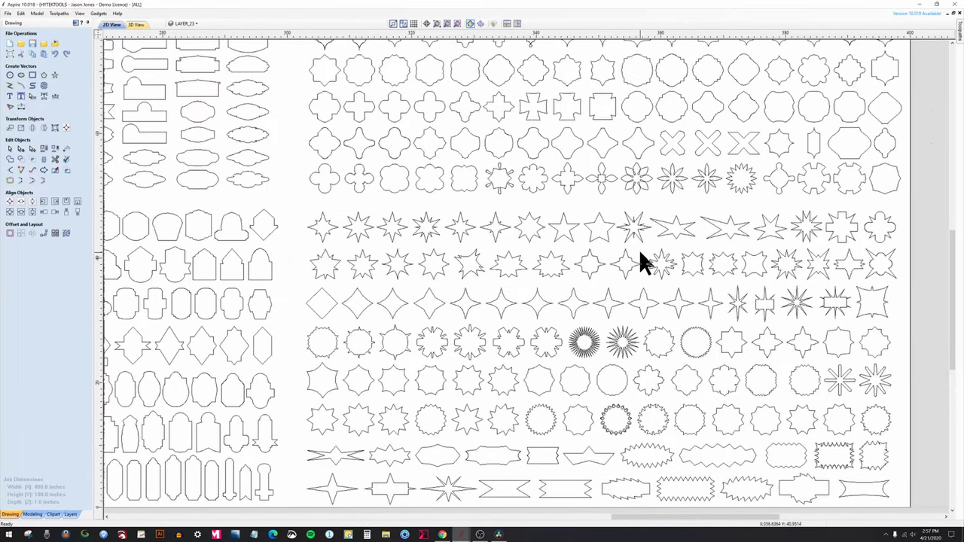
{"action": "scroll", "coordinate": [639, 250], "scroll_direction": "up", "scroll_amount": 2}
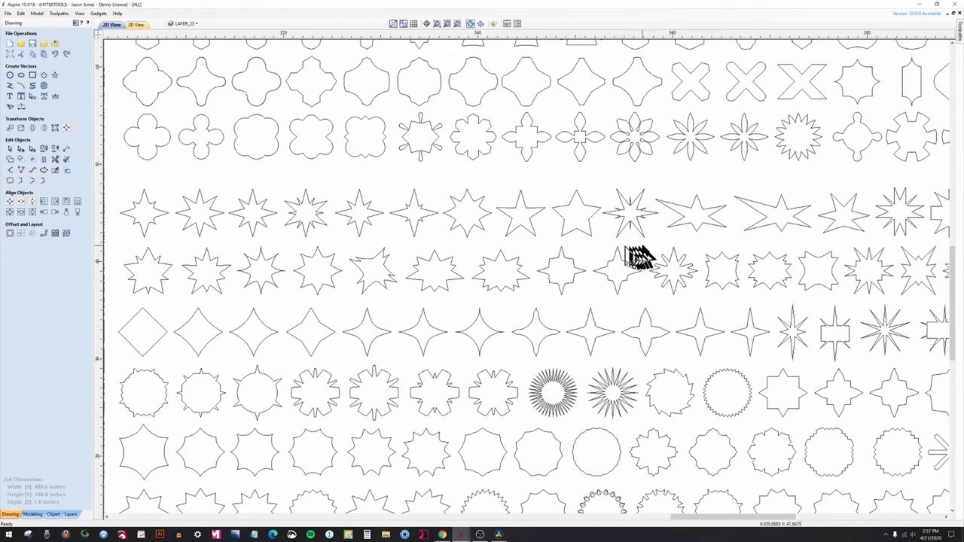
{"action": "left_click", "coordinate": [426, 266]}
{"action": "left_click", "coordinate": [440, 304]}
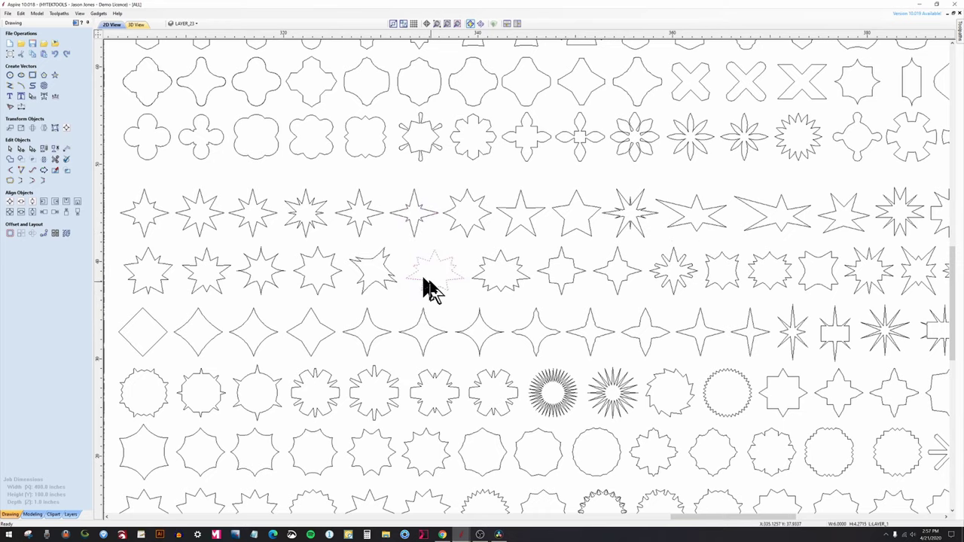
{"action": "scroll", "coordinate": [497, 320], "scroll_direction": "down", "scroll_amount": 5}
{"action": "scroll", "coordinate": [517, 316], "scroll_direction": "down", "scroll_amount": 2}
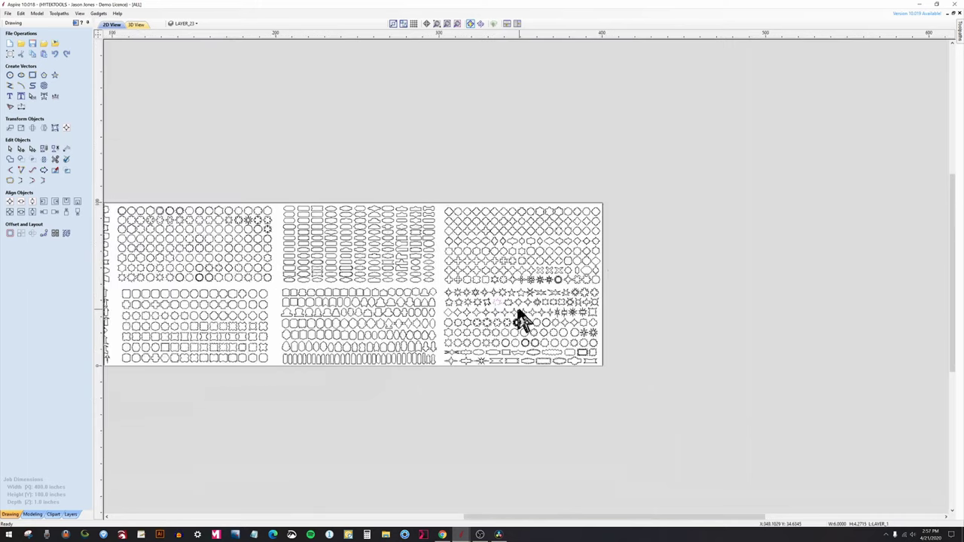
- Examine the plaque, oval and arched sign outlines across the rest of the shape collection
{"action": "scroll", "coordinate": [339, 285], "scroll_direction": "up", "scroll_amount": 1}
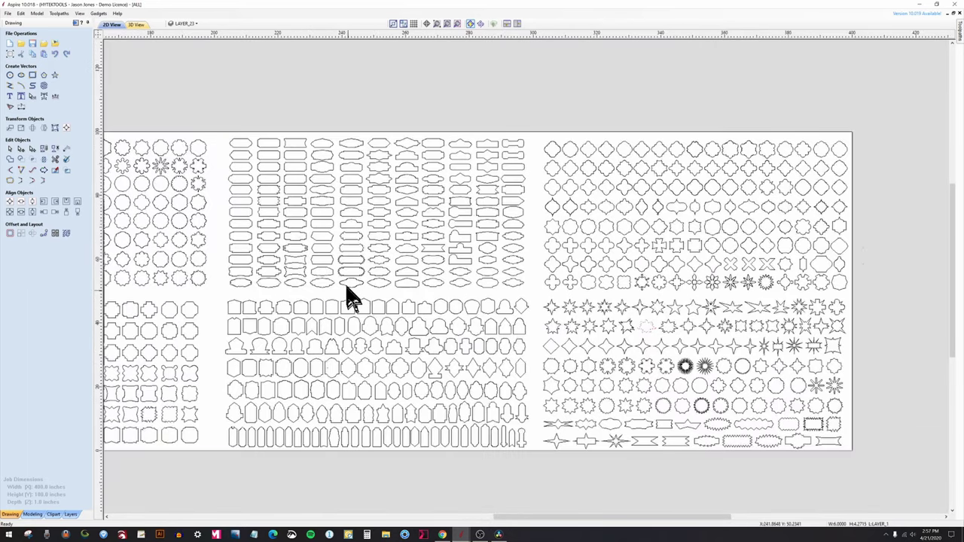
{"action": "scroll", "coordinate": [354, 305], "scroll_direction": "down", "scroll_amount": 2}
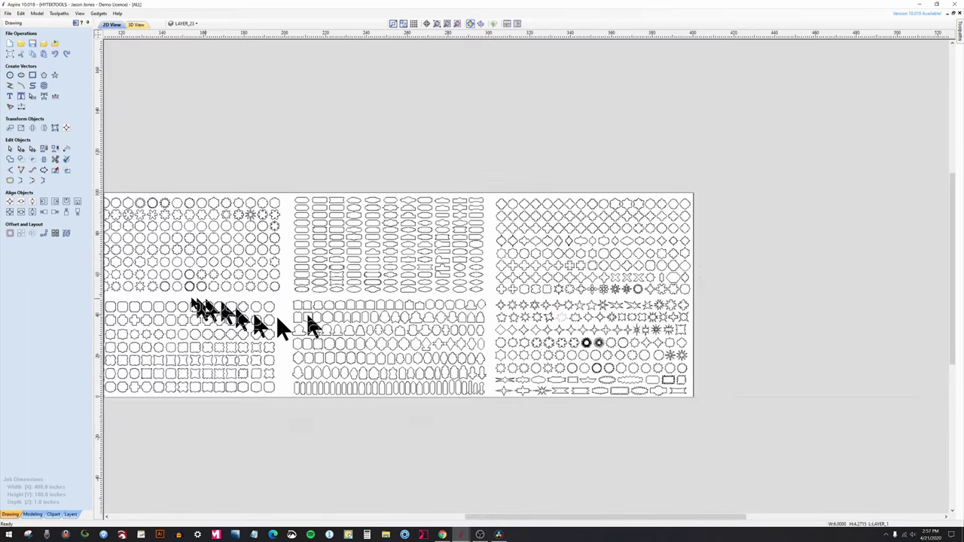
{"action": "scroll", "coordinate": [218, 320], "scroll_direction": "up", "scroll_amount": 1}
{"action": "scroll", "coordinate": [327, 324], "scroll_direction": "down", "scroll_amount": 1}
{"action": "scroll", "coordinate": [181, 273], "scroll_direction": "down", "scroll_amount": 1}
{"action": "scroll", "coordinate": [121, 260], "scroll_direction": "up", "scroll_amount": 3}
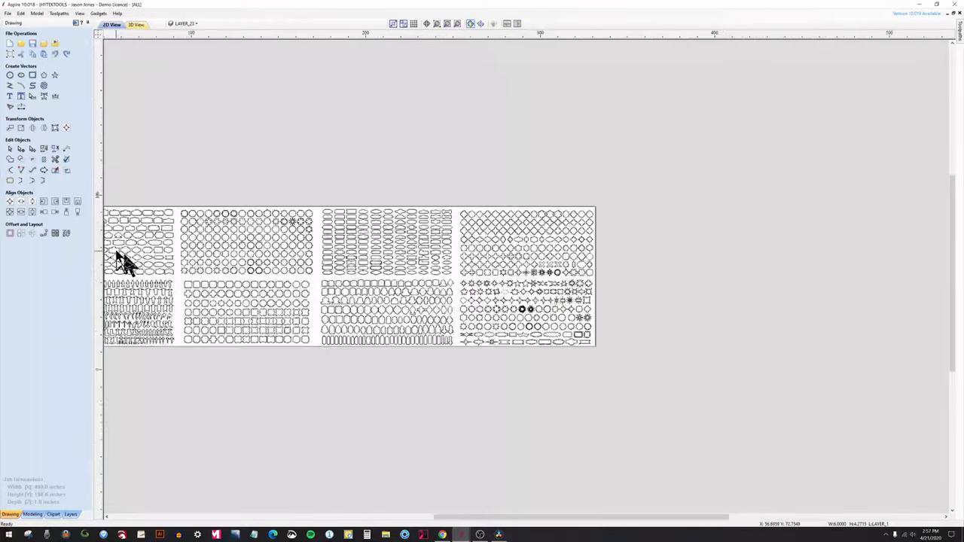
{"action": "scroll", "coordinate": [316, 298], "scroll_direction": "down", "scroll_amount": 1}
{"action": "scroll", "coordinate": [613, 291], "scroll_direction": "up", "scroll_amount": 4}
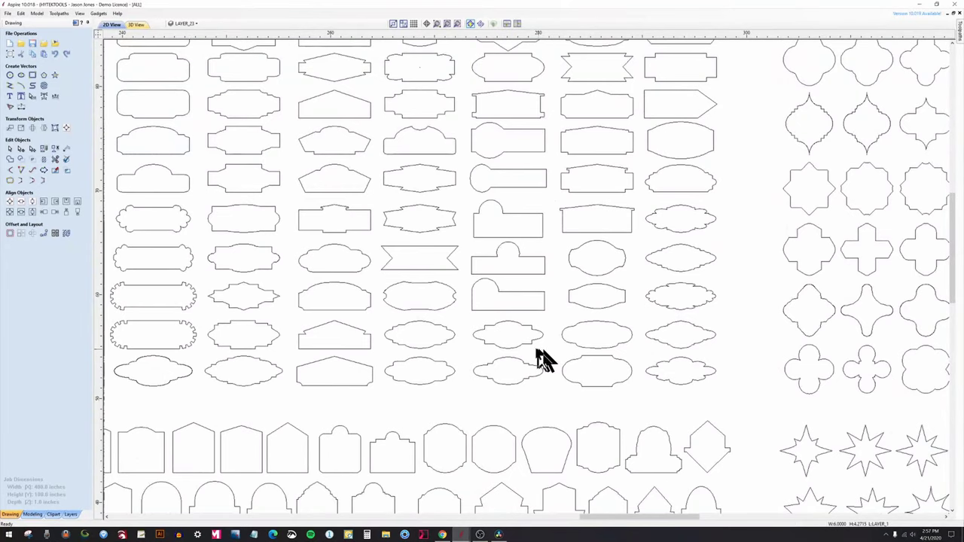
{"action": "scroll", "coordinate": [541, 360], "scroll_direction": "down", "scroll_amount": 2}
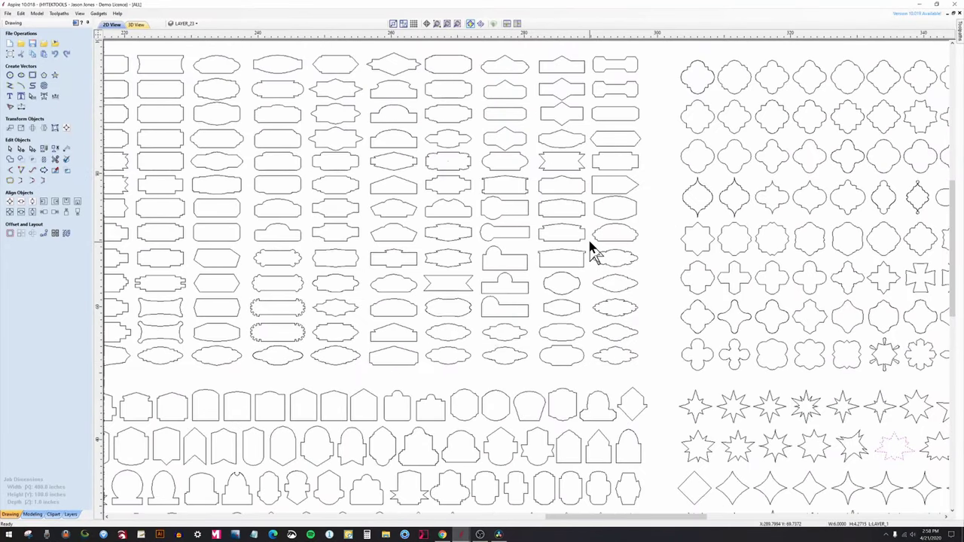
{"action": "scroll", "coordinate": [567, 255], "scroll_direction": "down", "scroll_amount": 2}
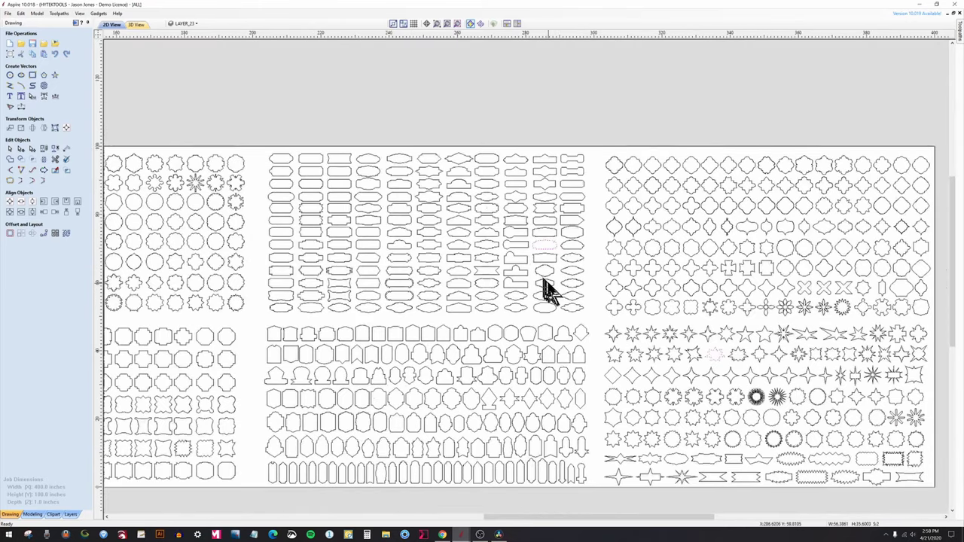